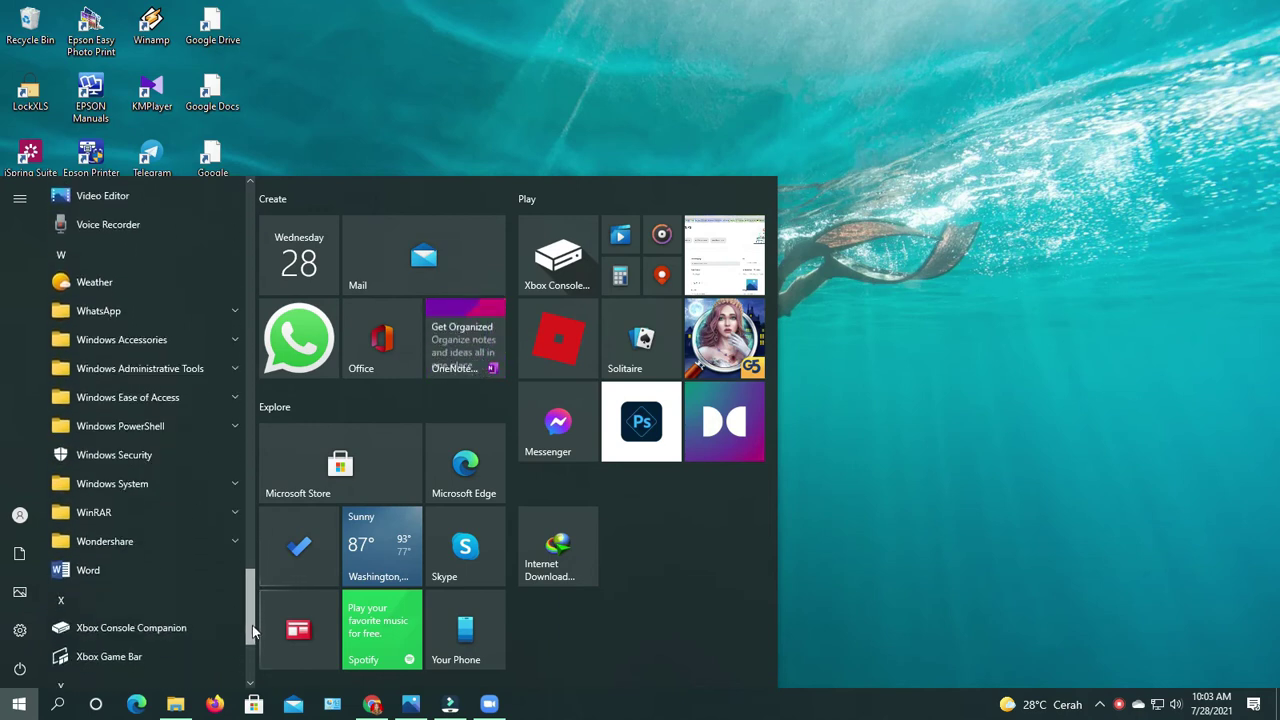
Step: Open Word and create a new blank document
click(70, 572)
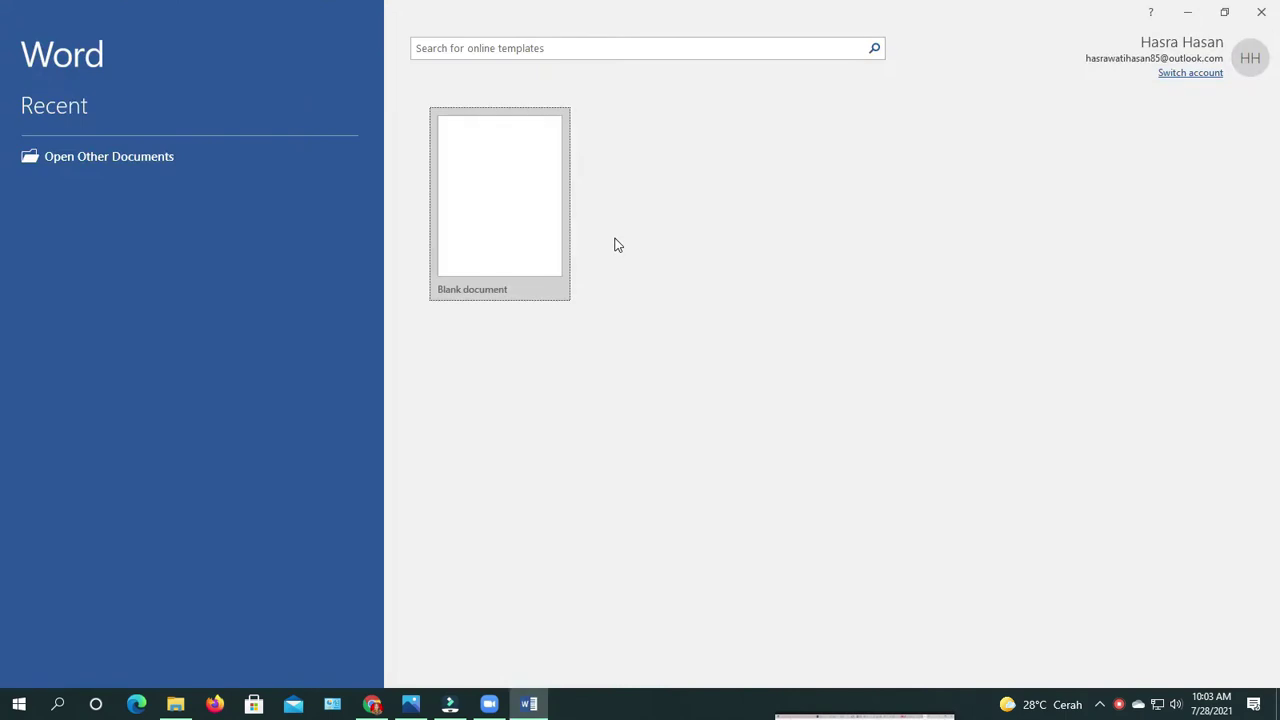
click(513, 217)
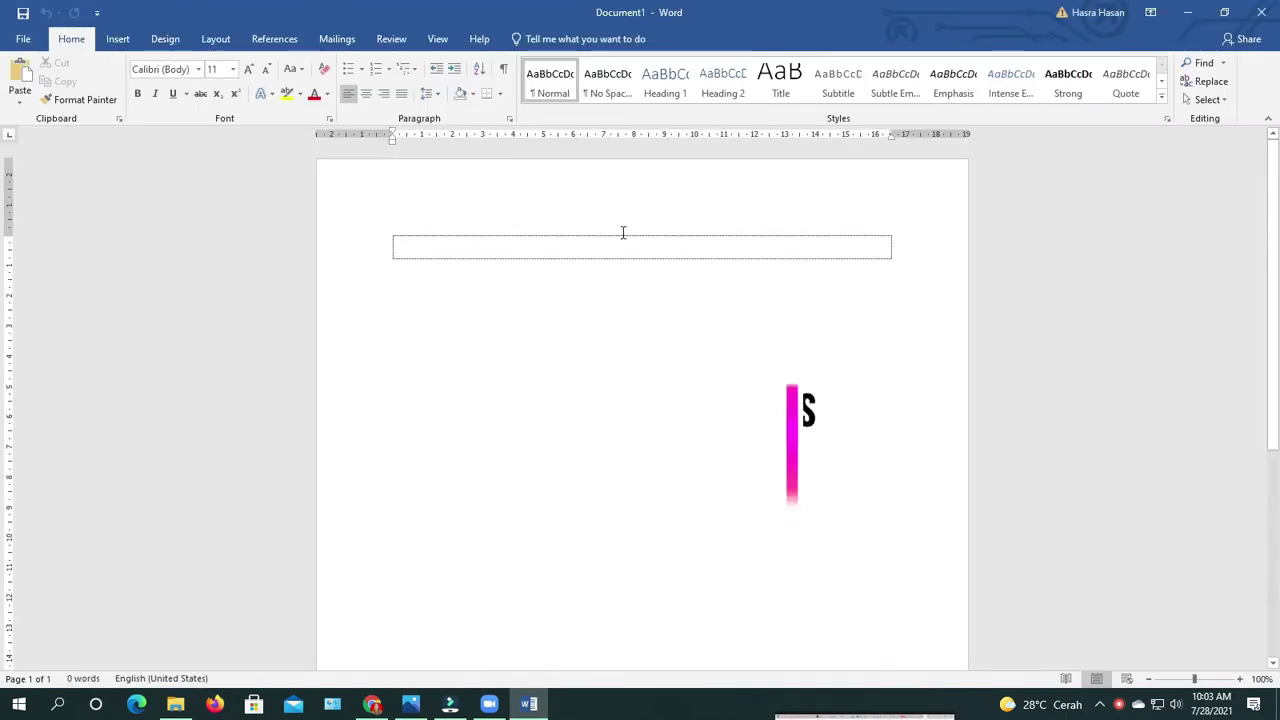
click(555, 249)
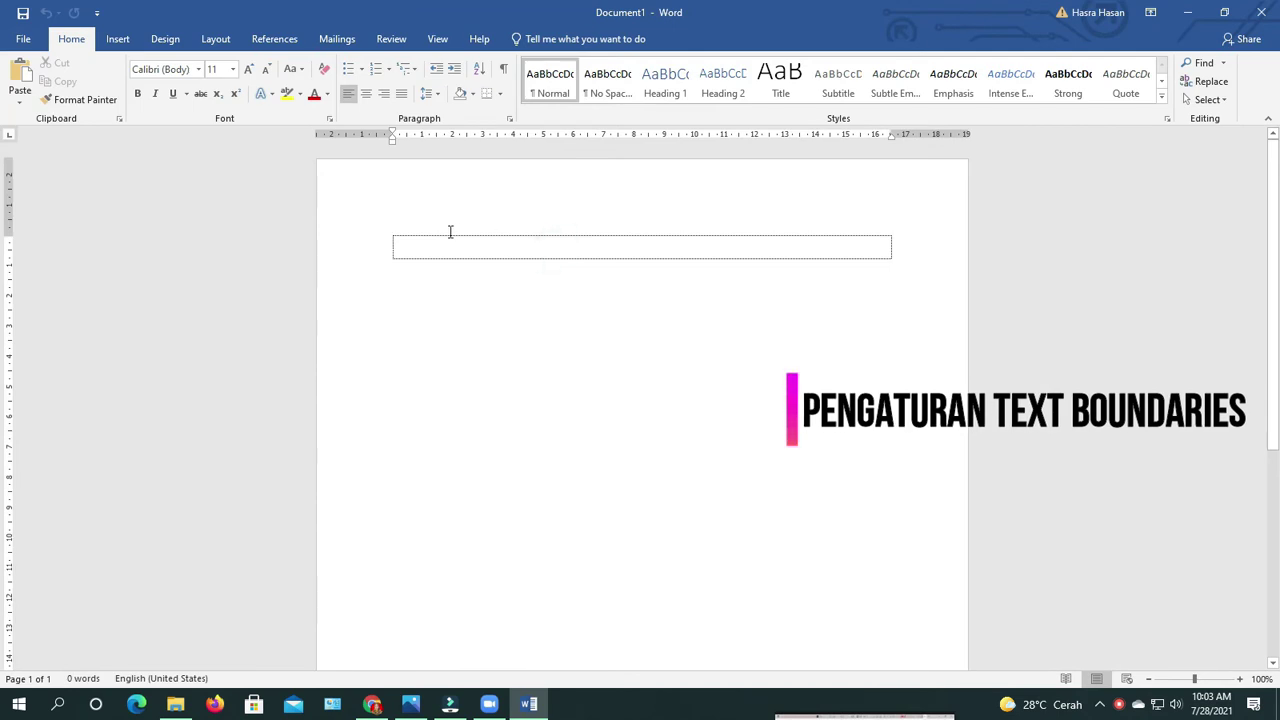
Step: Turn off the display of text boundaries in Word's advanced options
click(23, 39)
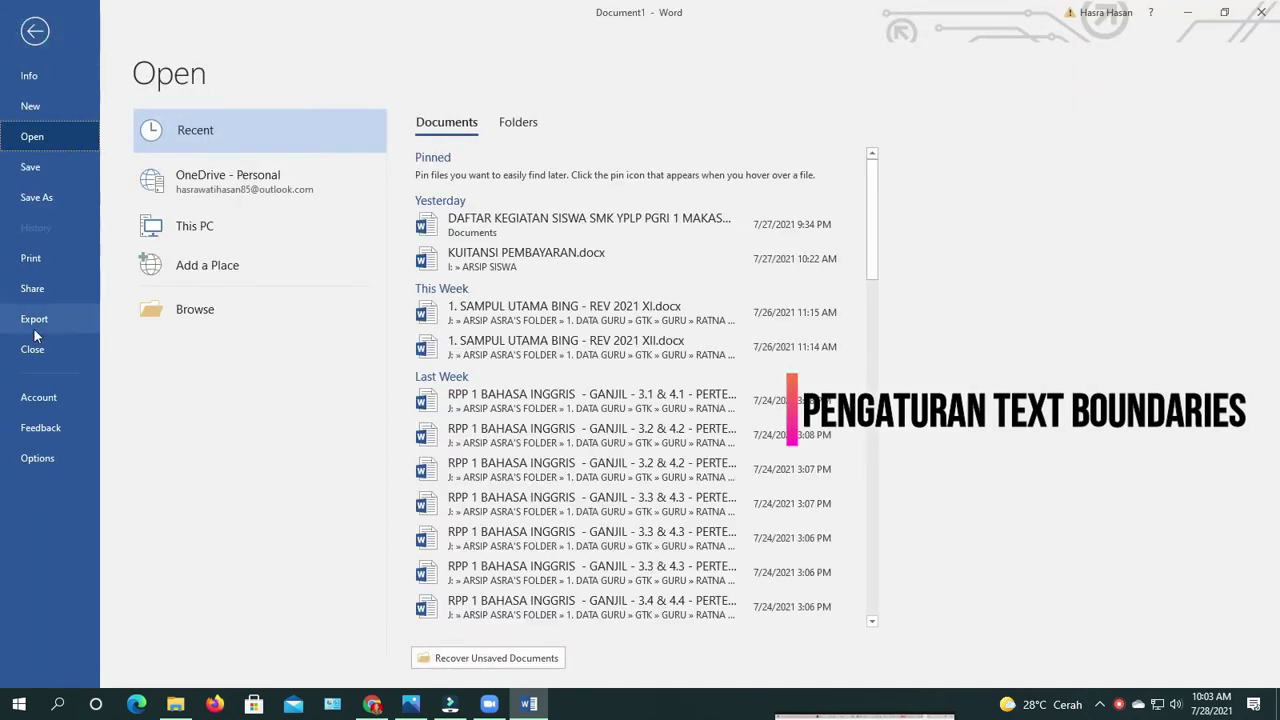
click(32, 462)
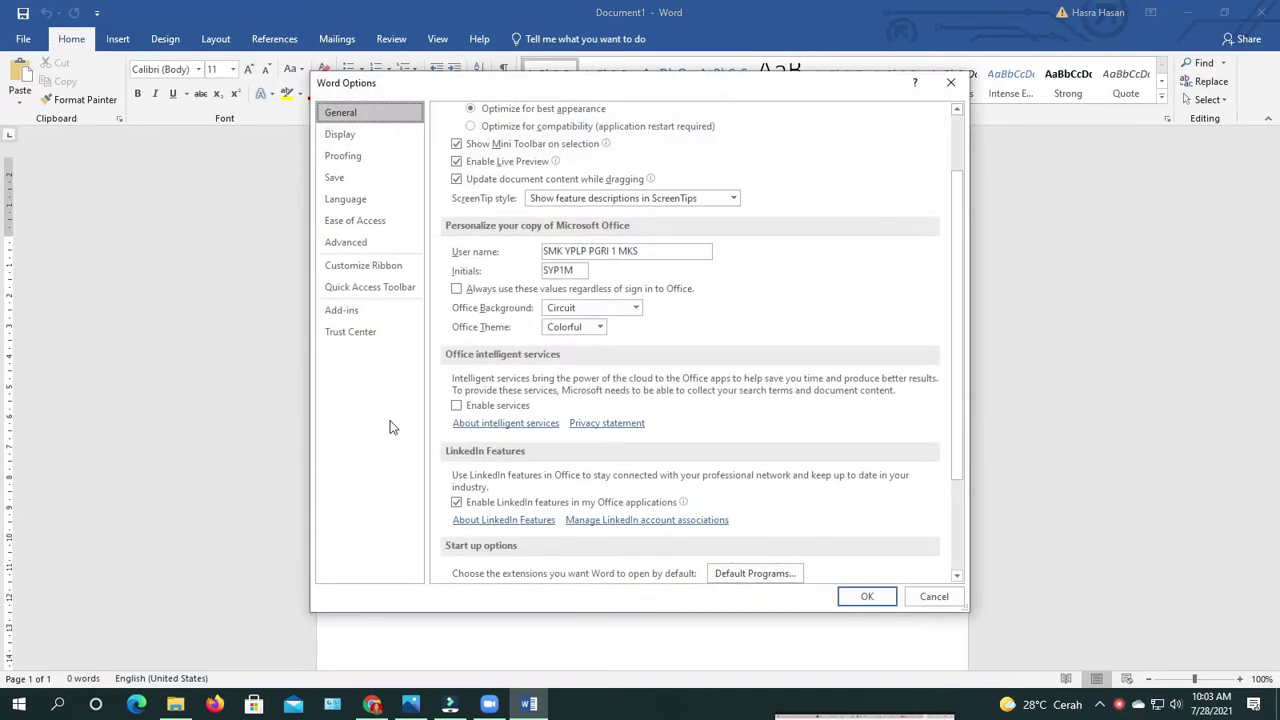
click(366, 244)
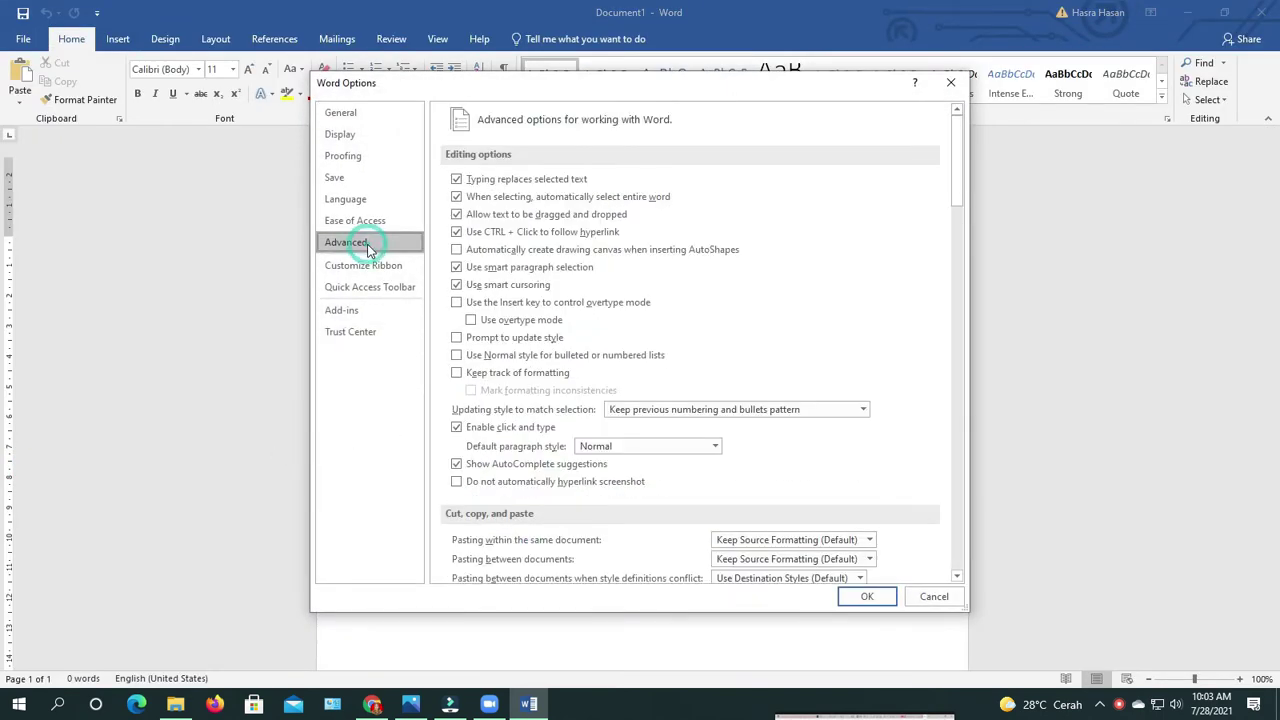
drag(962, 181, 978, 340)
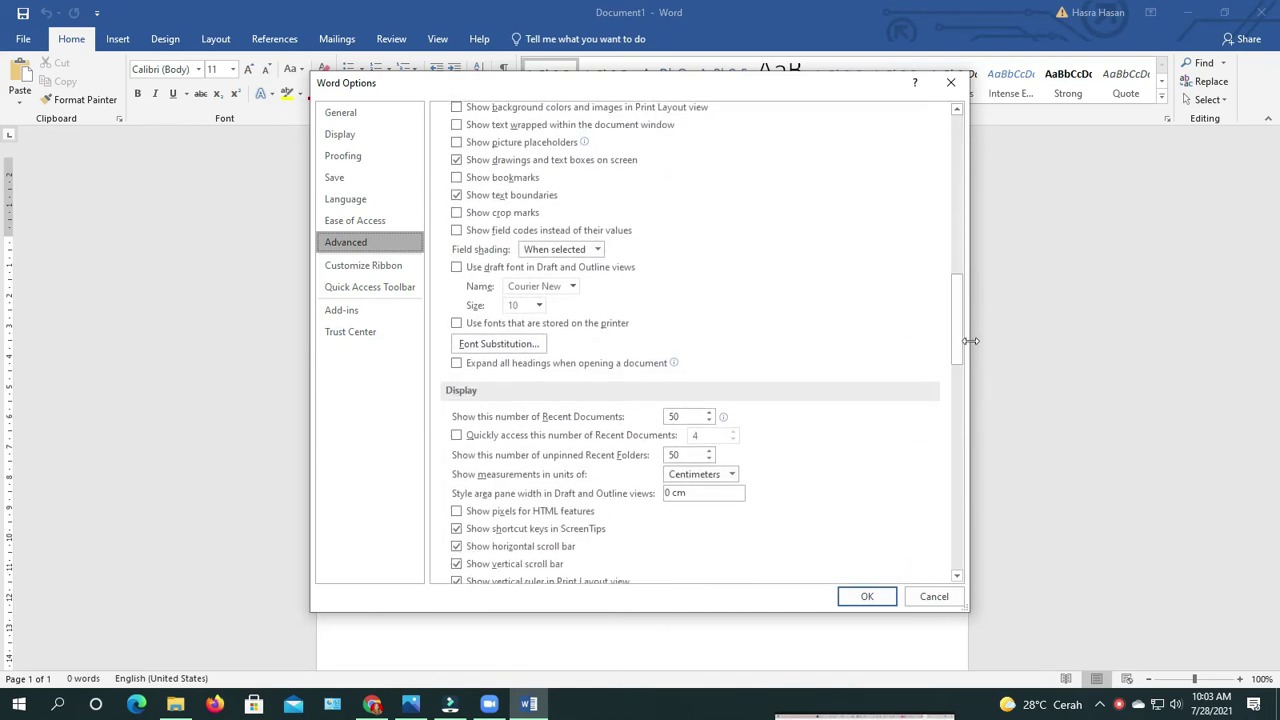
click(457, 196)
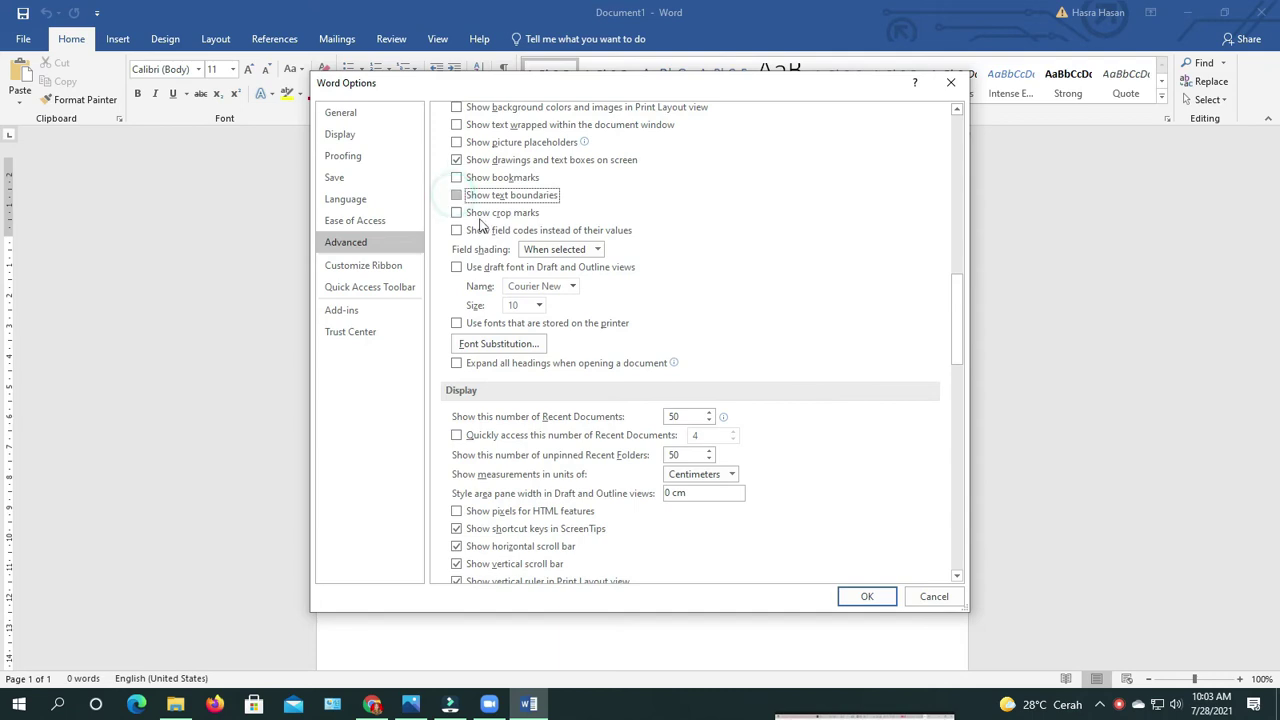
click(862, 598)
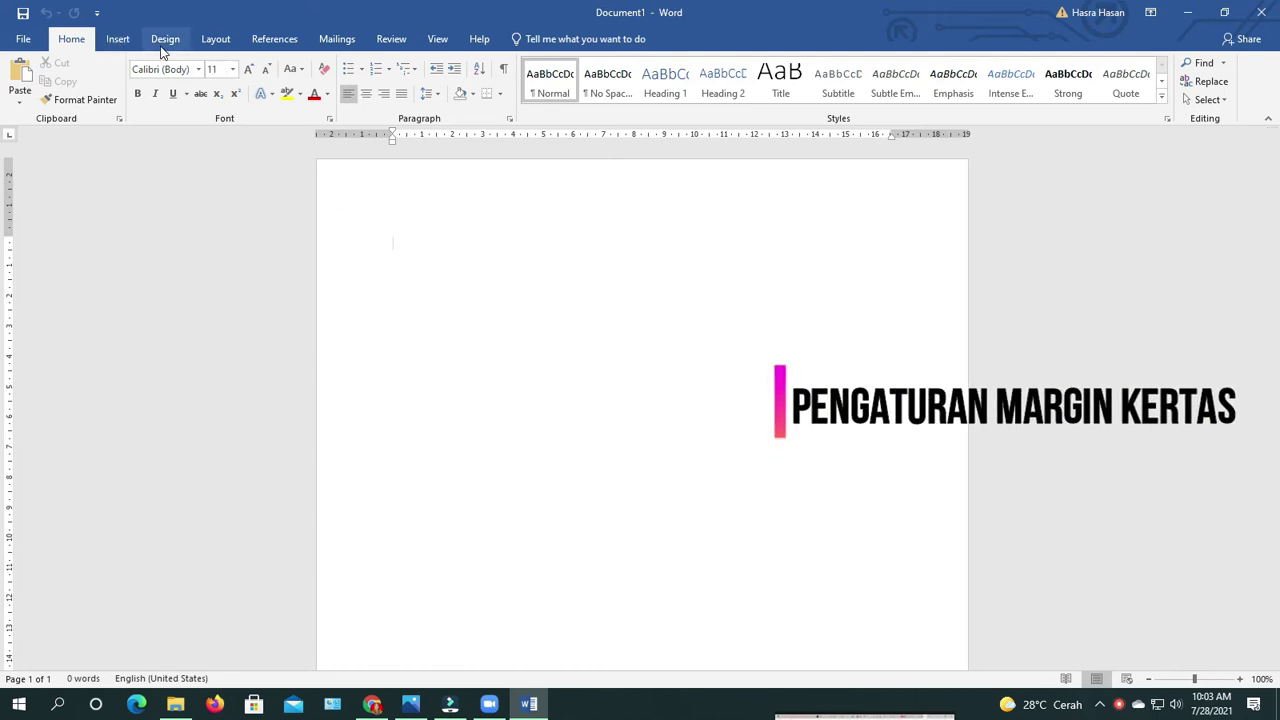
Step: Set custom page margins of 3 cm at the top and 2 cm at the bottom, left and right
click(221, 44)
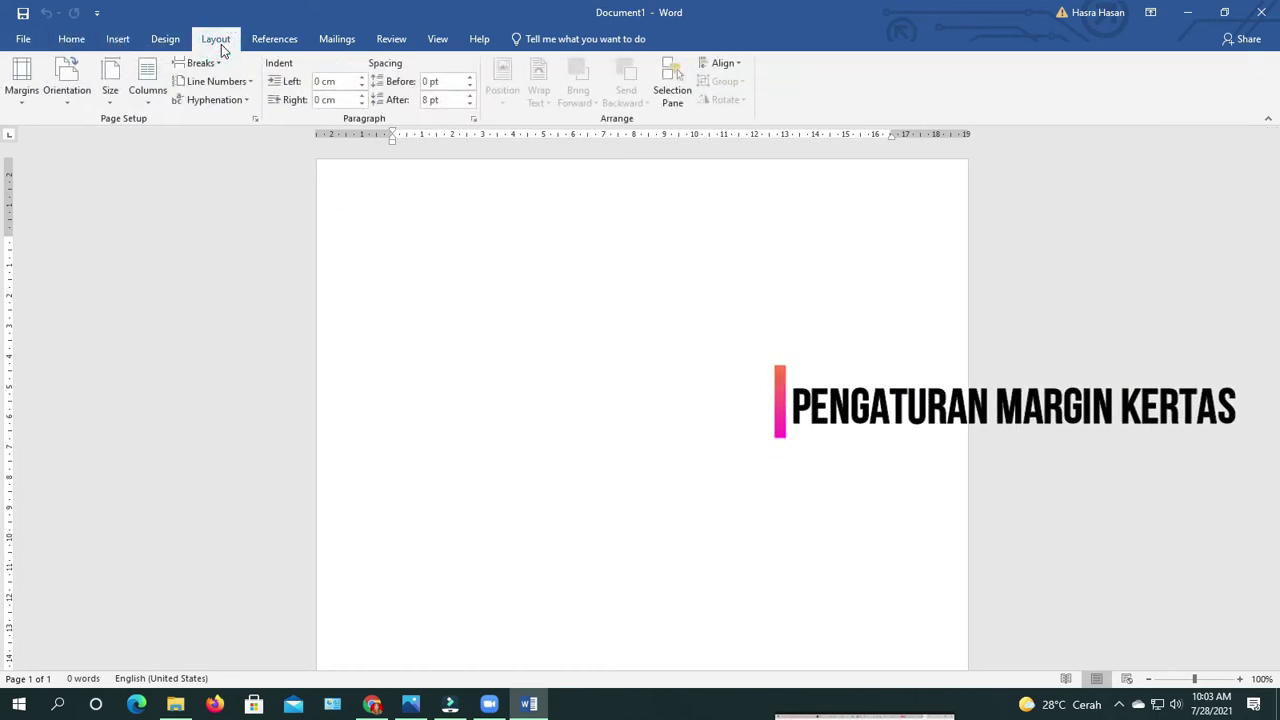
click(29, 105)
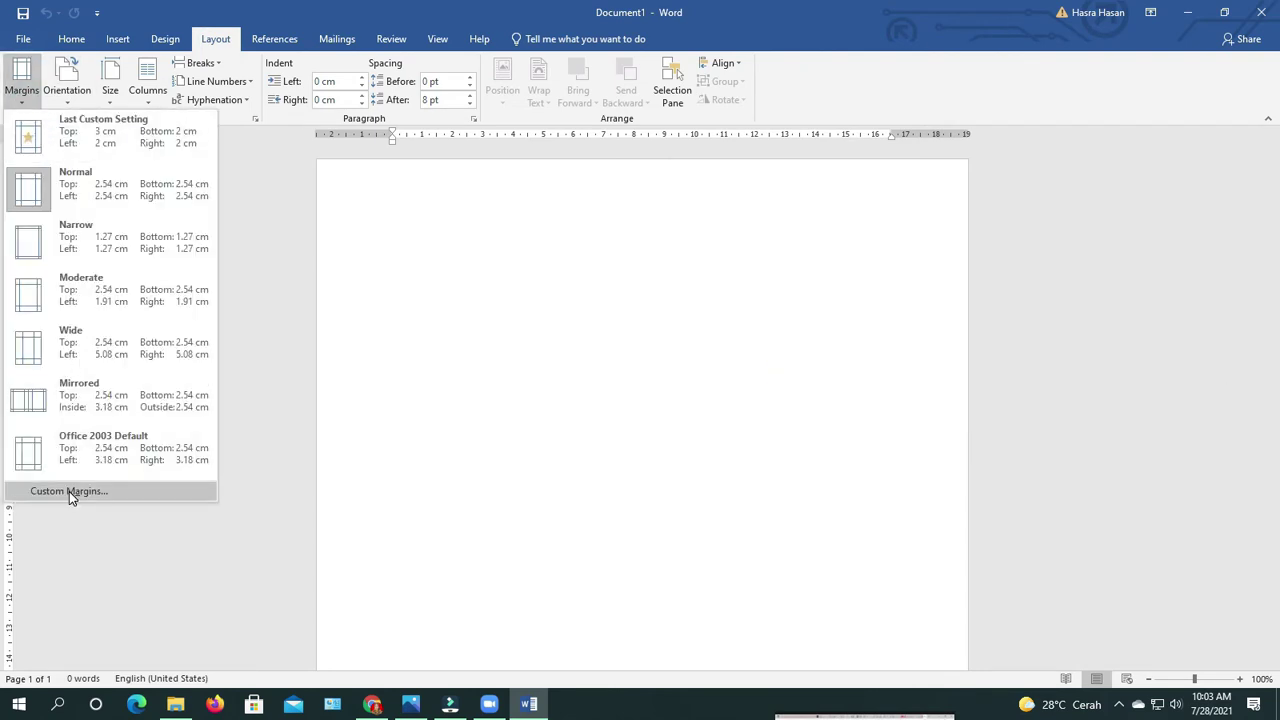
click(69, 491)
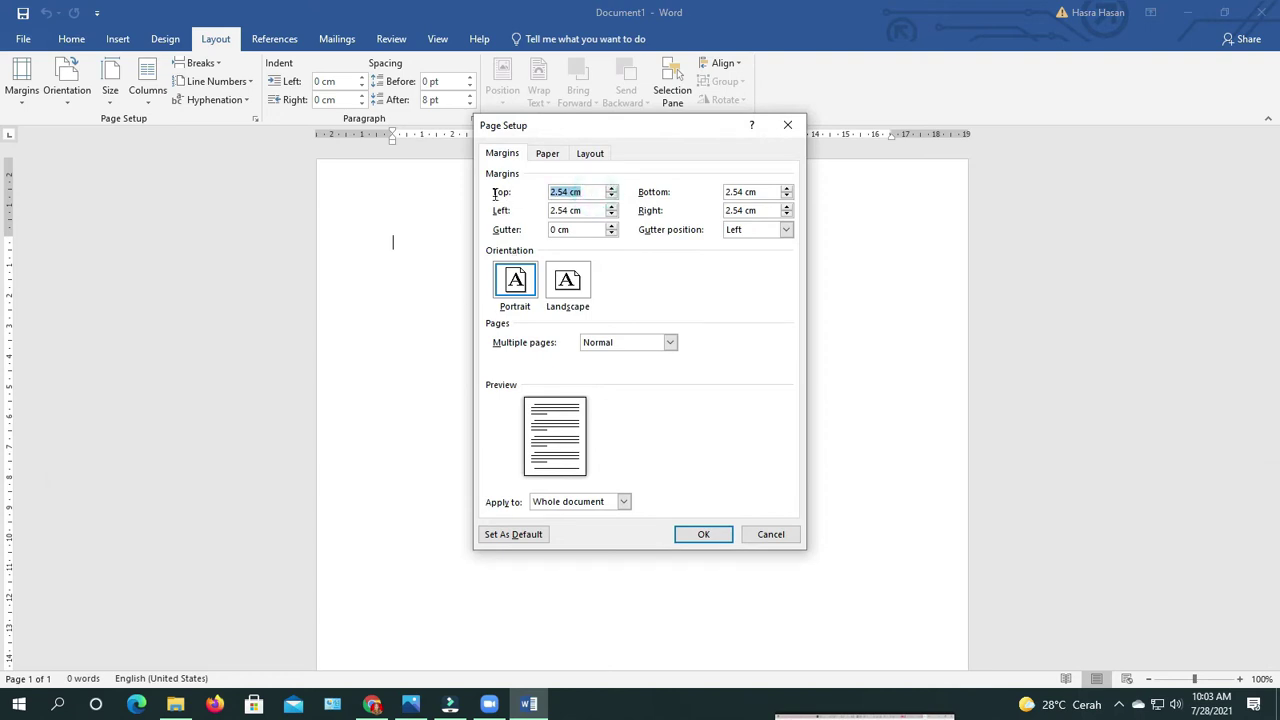
text(3)
drag(766, 191, 693, 197)
text(3)
click(728, 192)
text(2)
drag(598, 210, 550, 210)
text(2)
double_click(771, 210)
text(2)
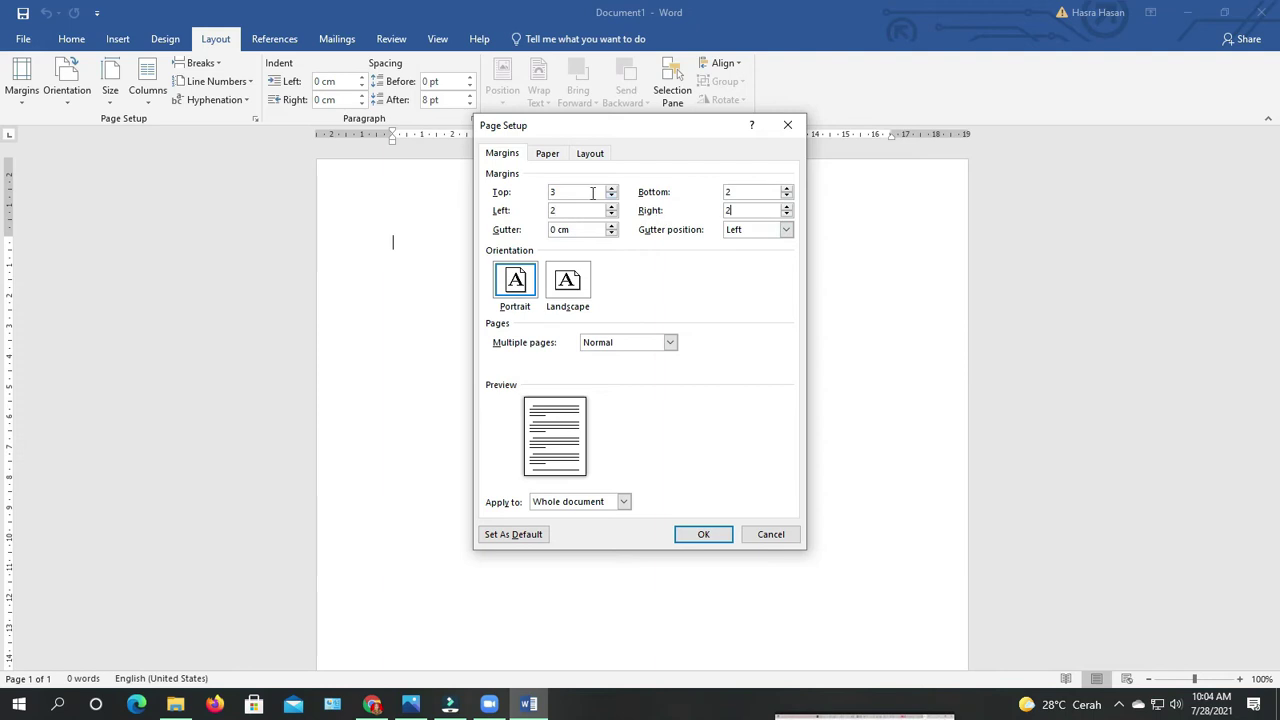
Step: Choose Legal 8 1/2 x 14 in paper with the height changed to 33 cm and apply the page setup
click(546, 155)
click(628, 192)
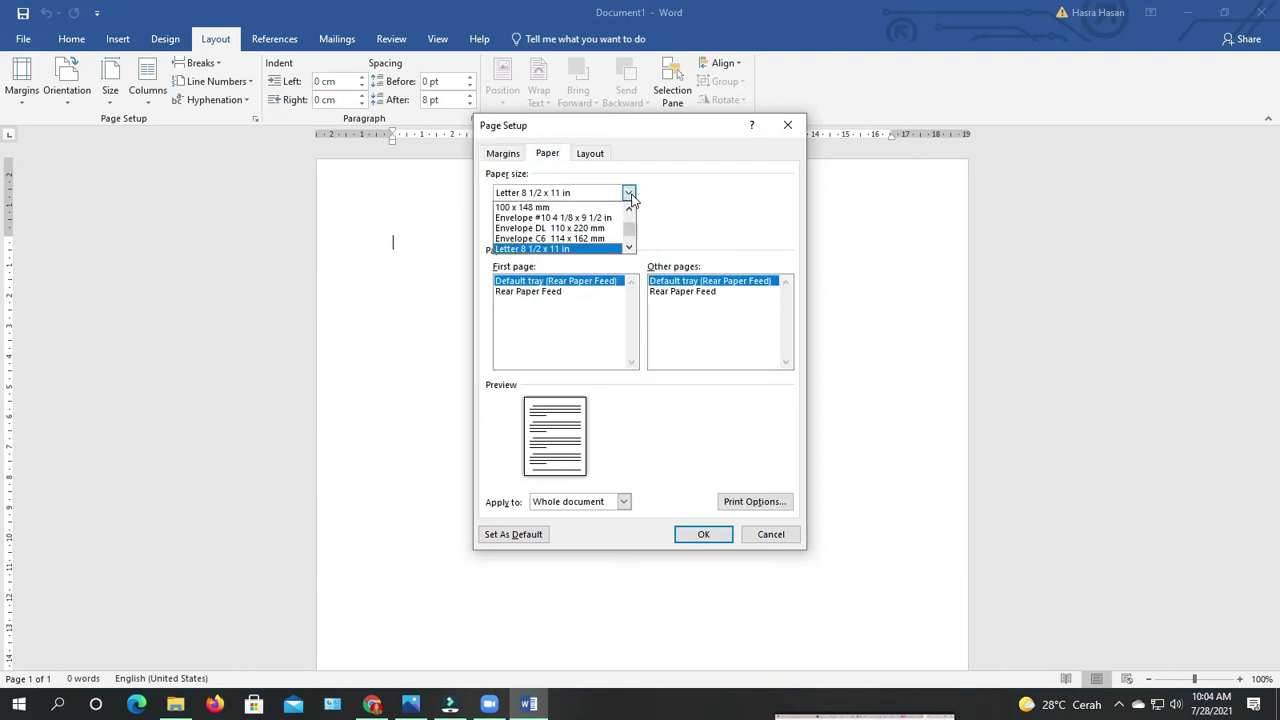
click(628, 247)
click(628, 247)
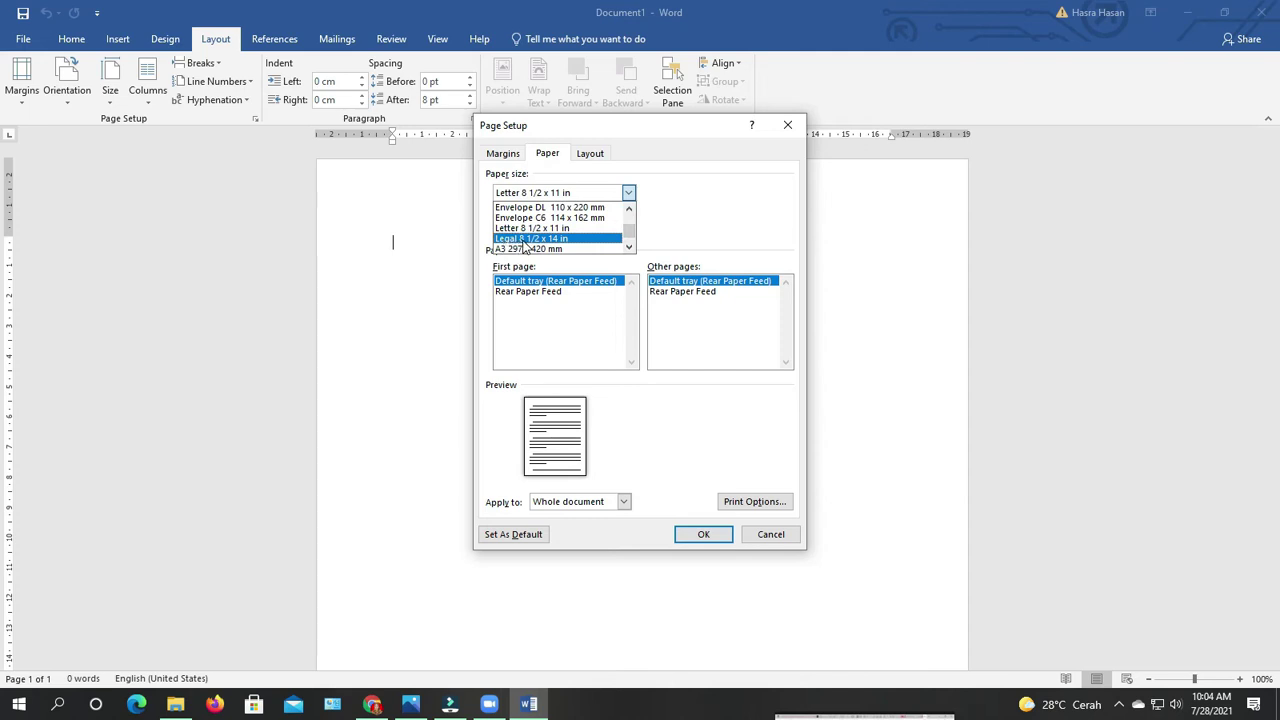
click(514, 239)
drag(578, 231, 468, 232)
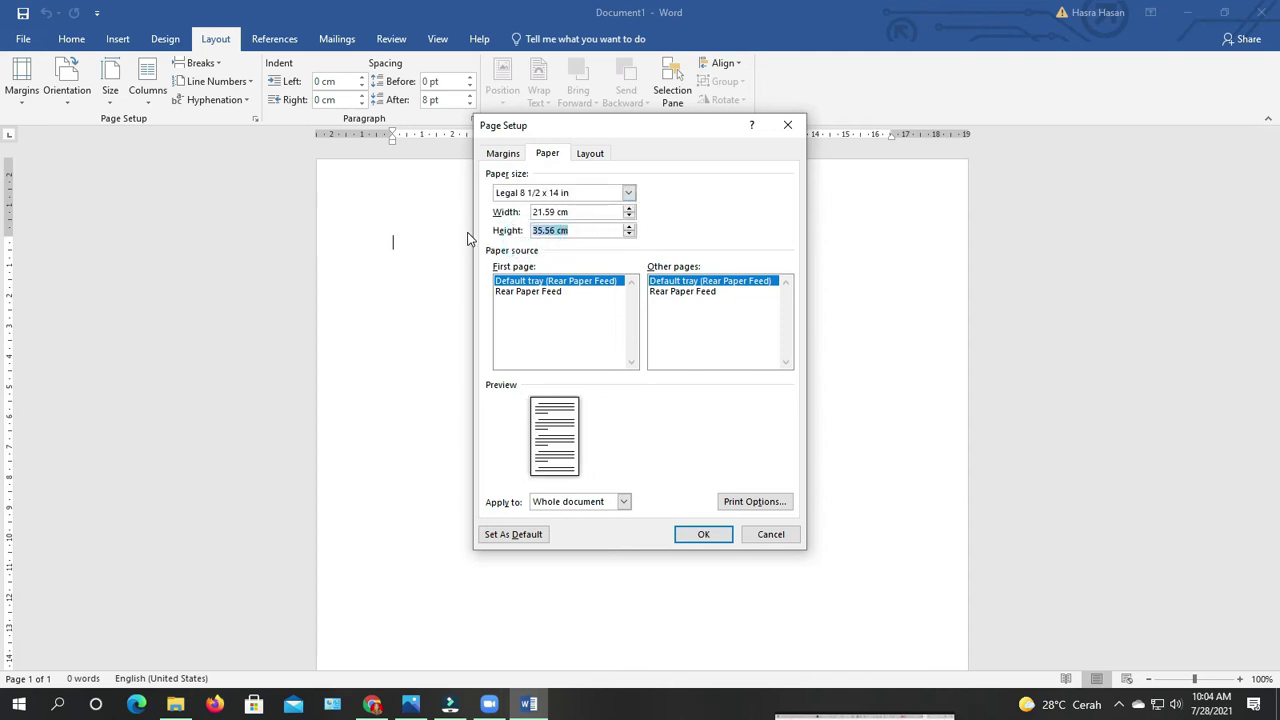
text(33)
click(728, 225)
click(690, 537)
click(392, 274)
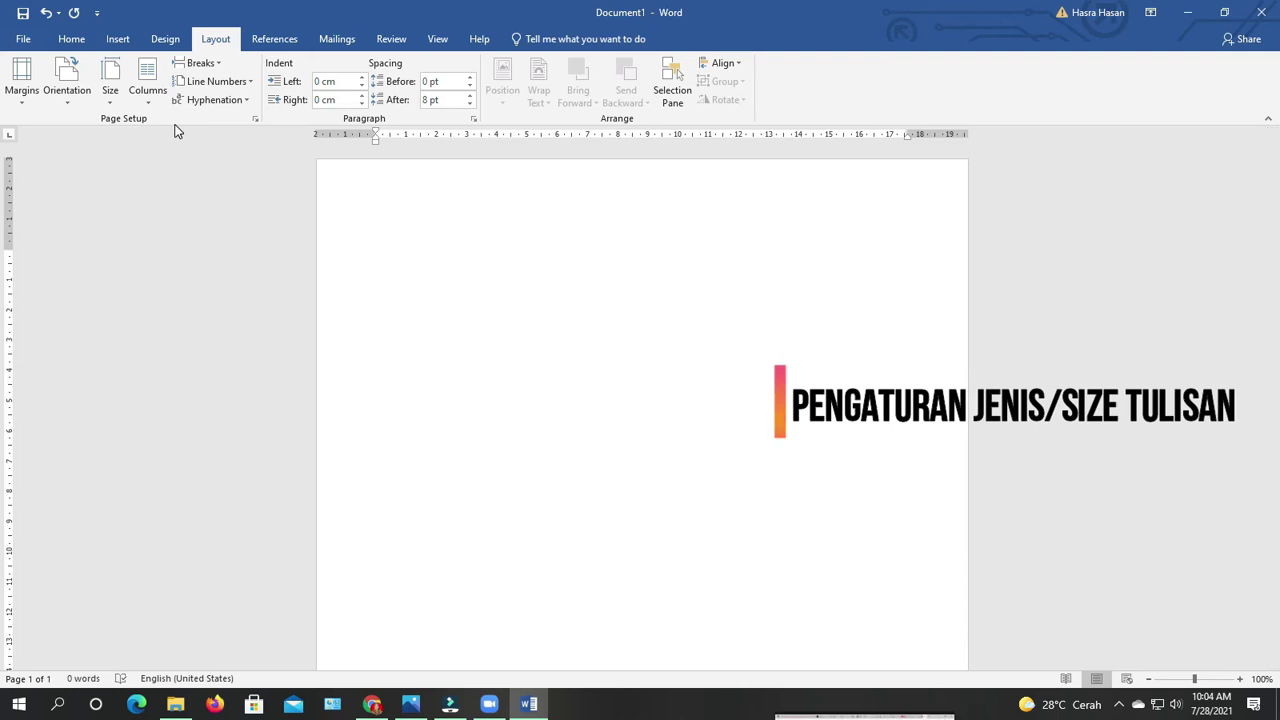
Step: Set the document's font to Arial at size 12
click(72, 40)
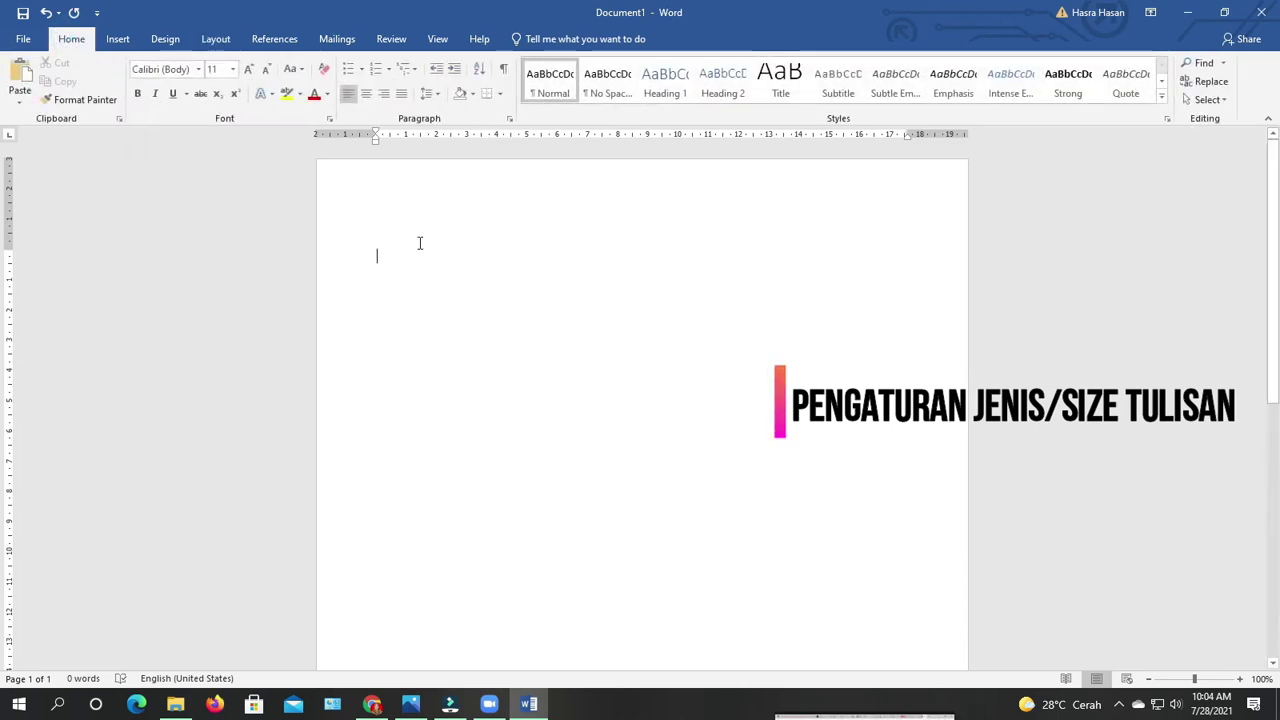
click(199, 69)
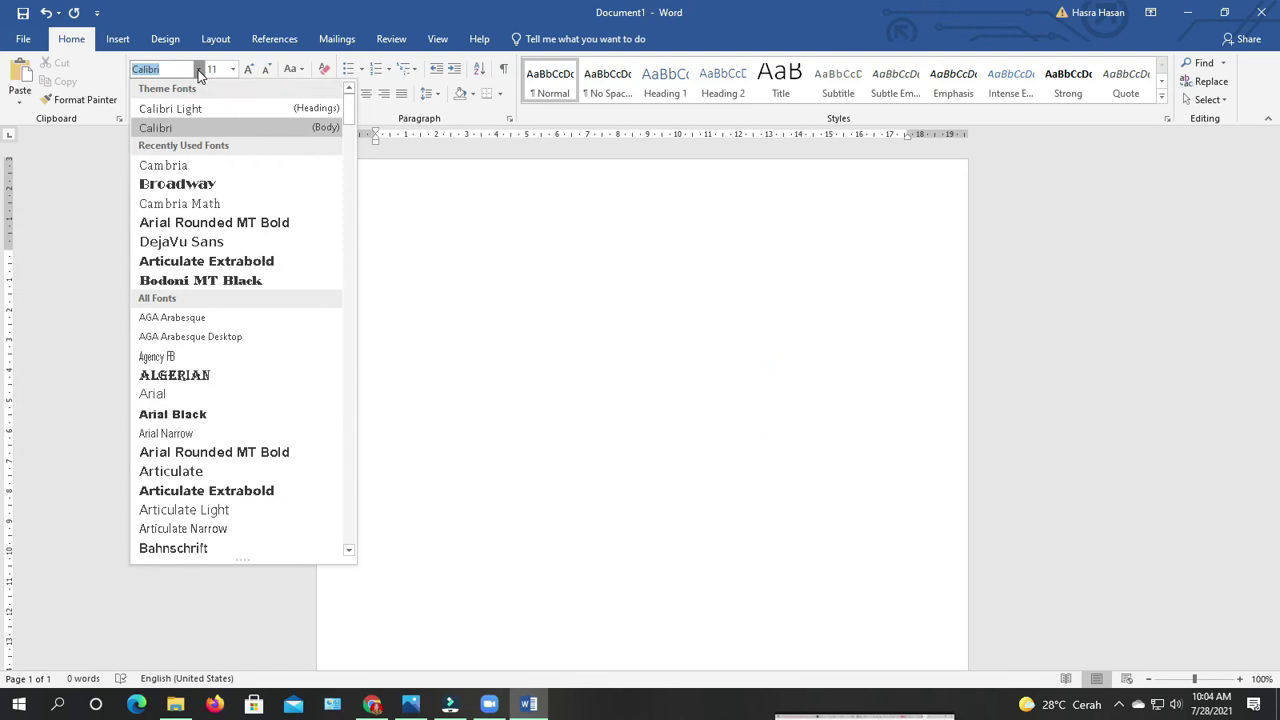
text(Arial Rounded)
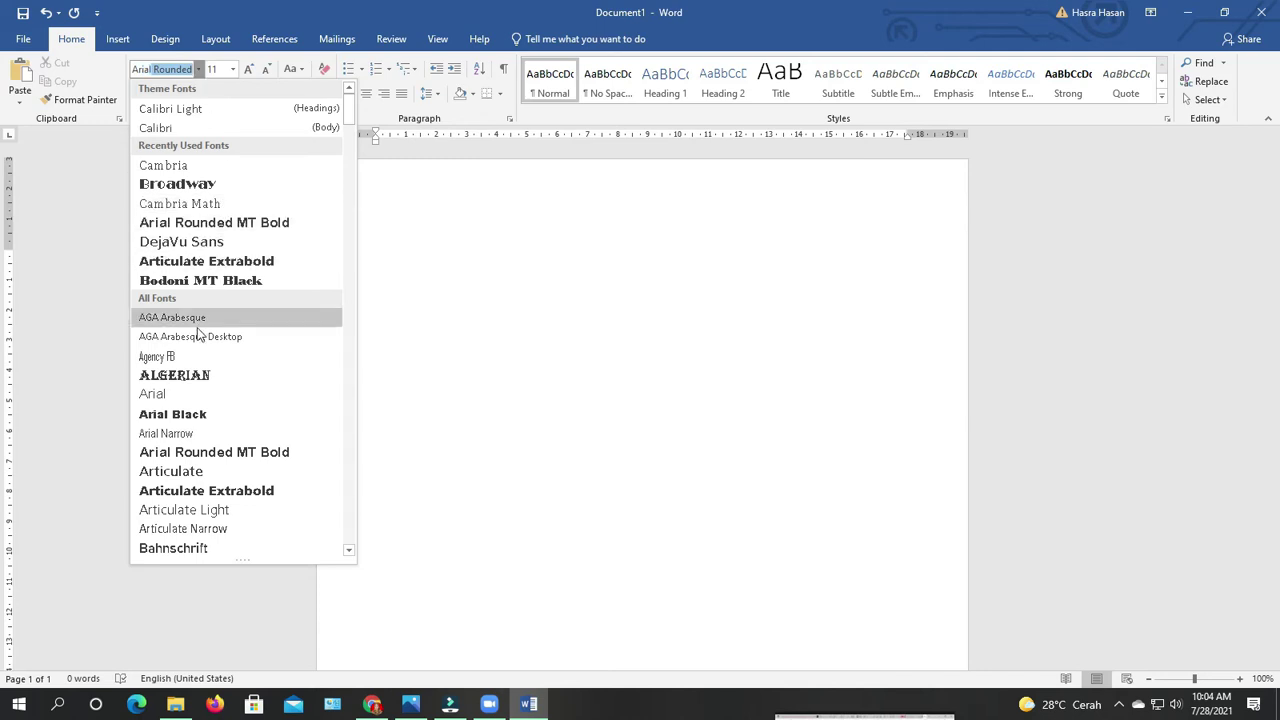
click(170, 396)
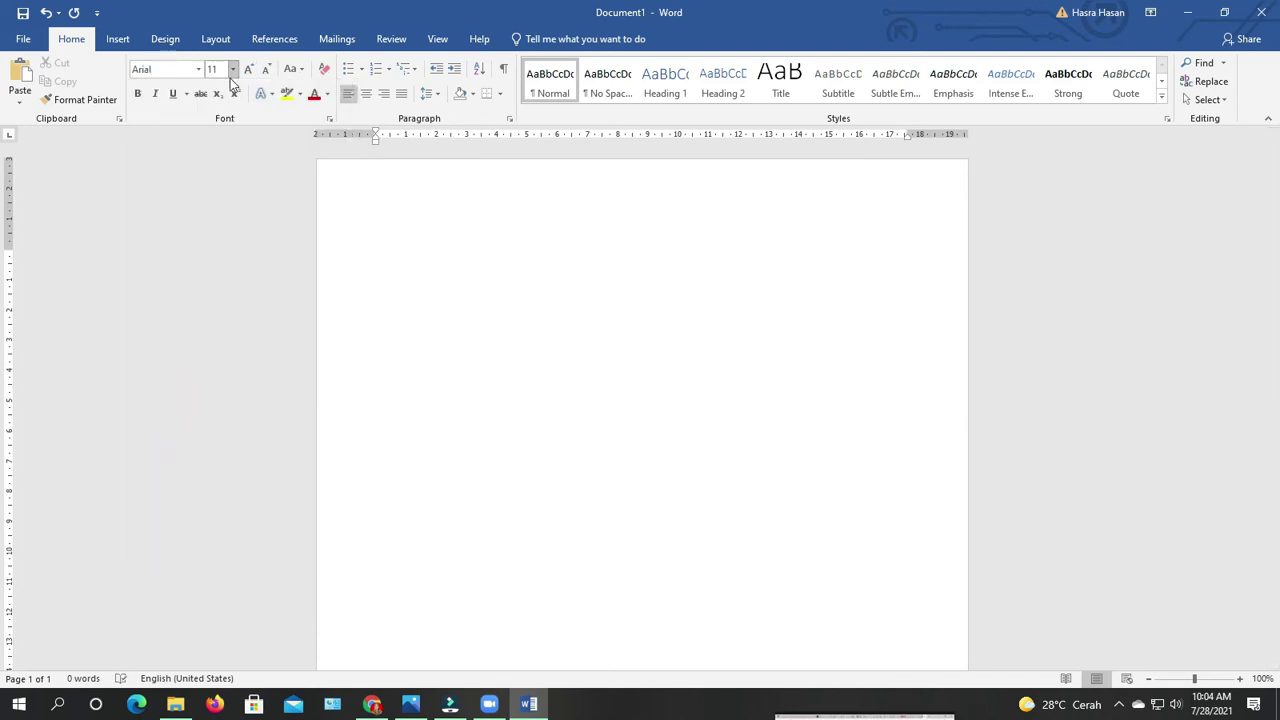
click(232, 69)
click(214, 149)
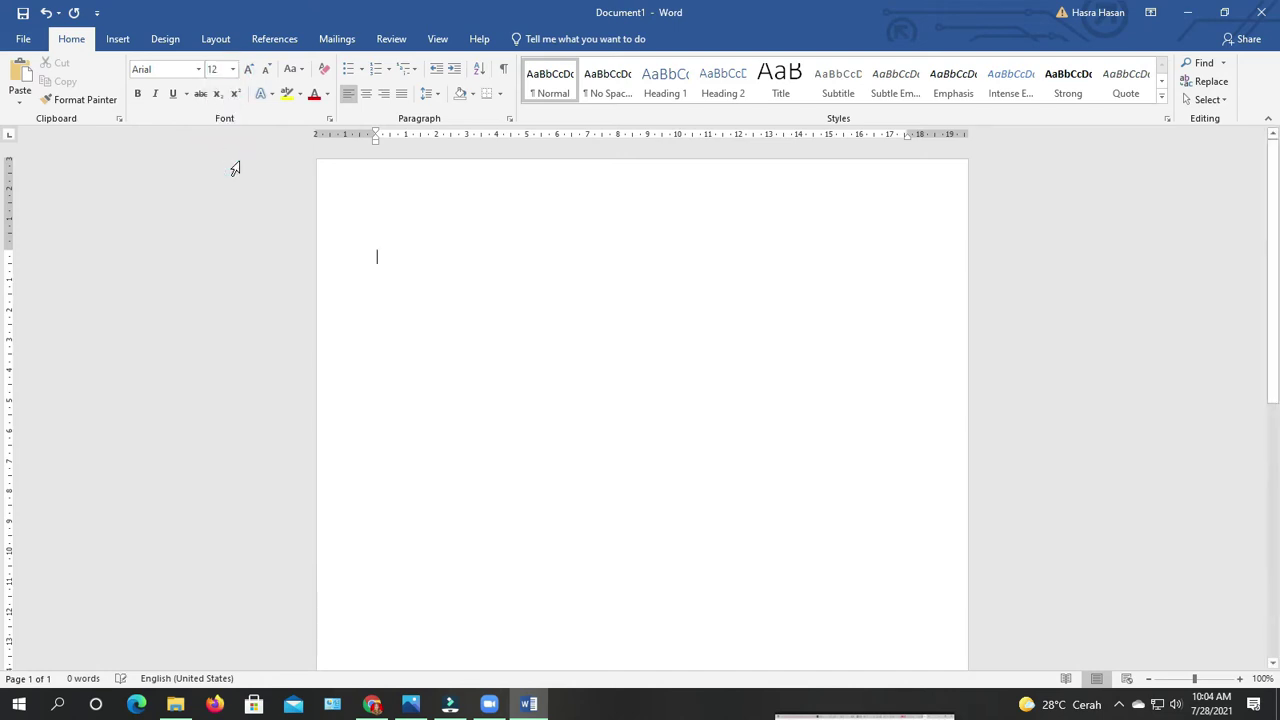
Step: Remove the space after the paragraph and set the line spacing to 1.0
click(428, 93)
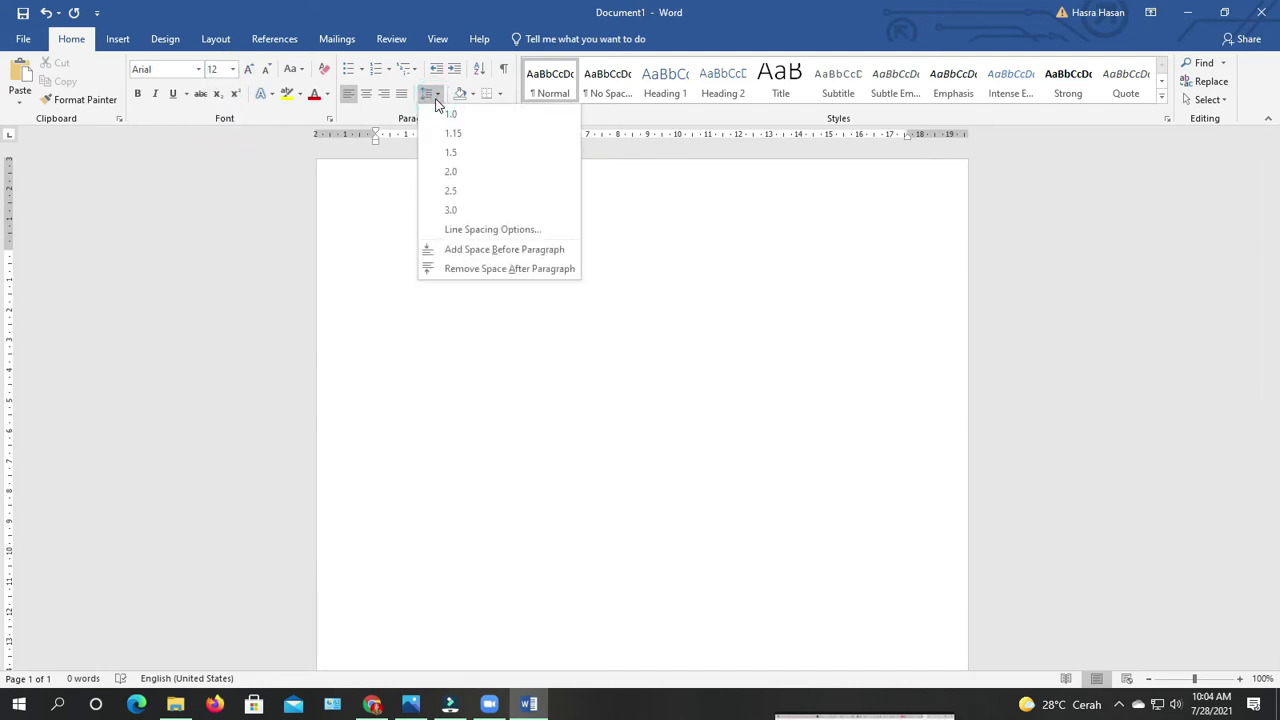
click(450, 270)
click(428, 93)
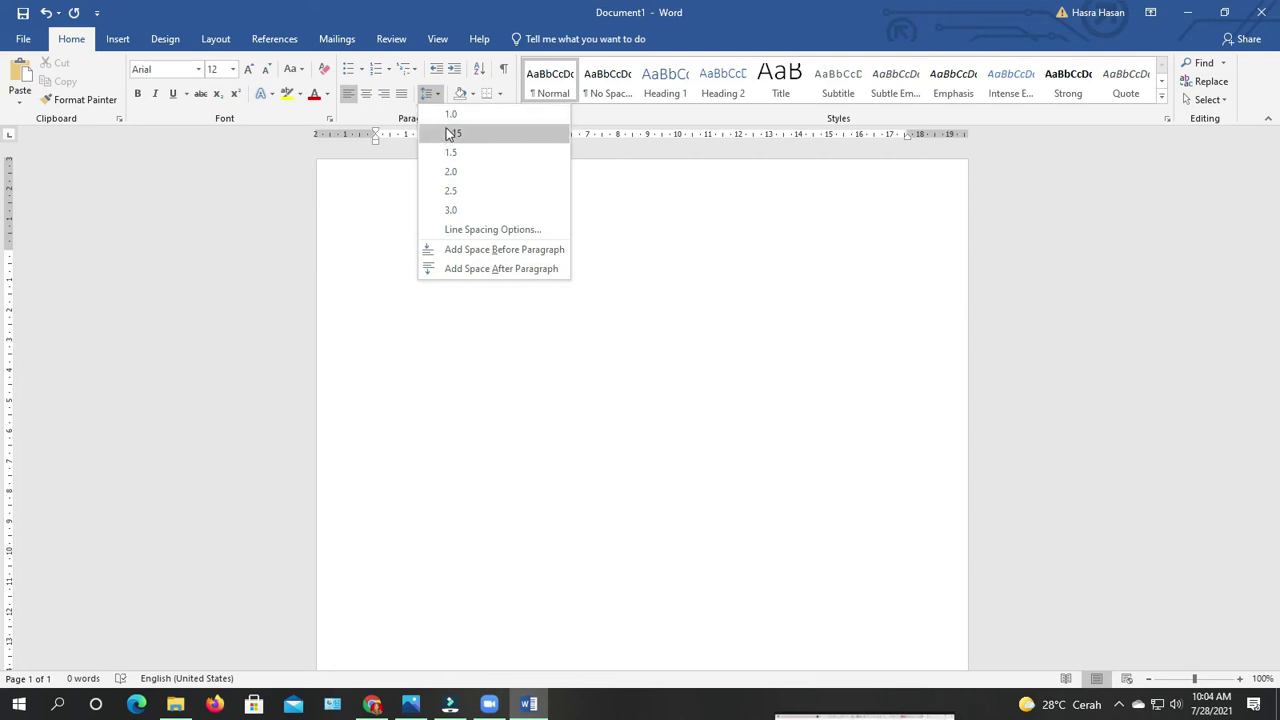
click(449, 116)
Step: Enter the centred title "DAFTAR ISI" on the first line of the page
click(376, 248)
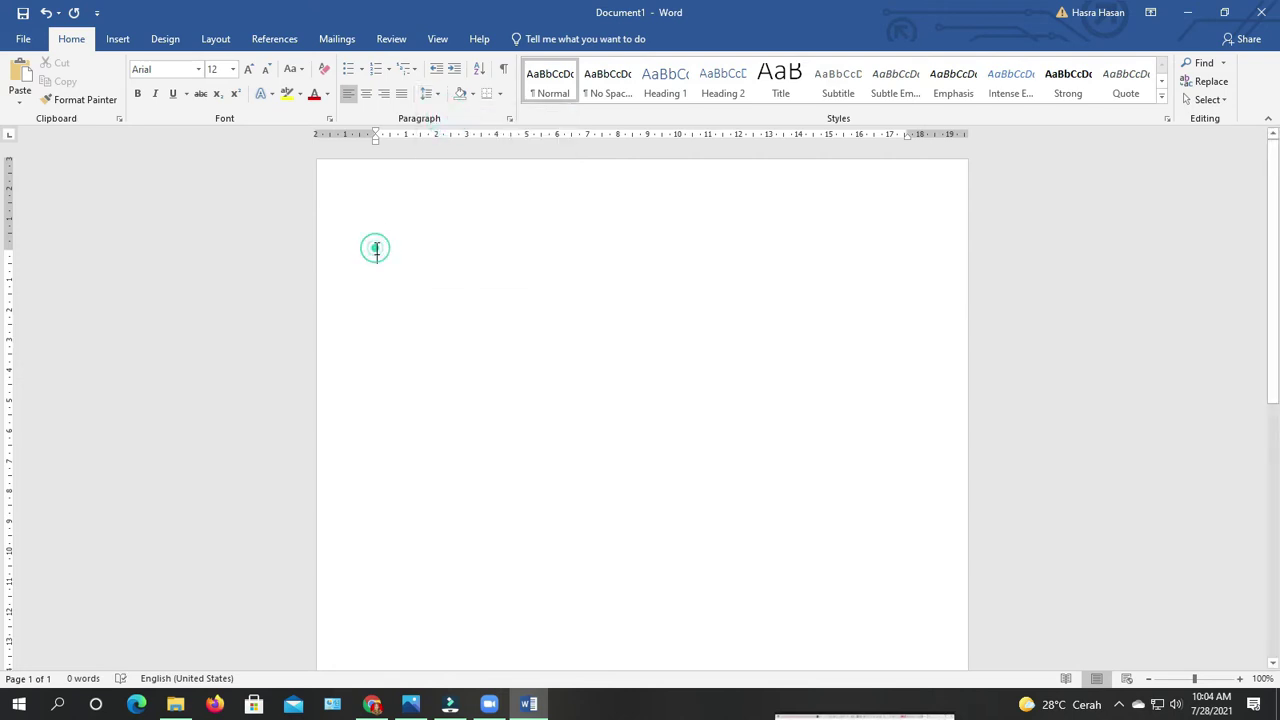
click(367, 94)
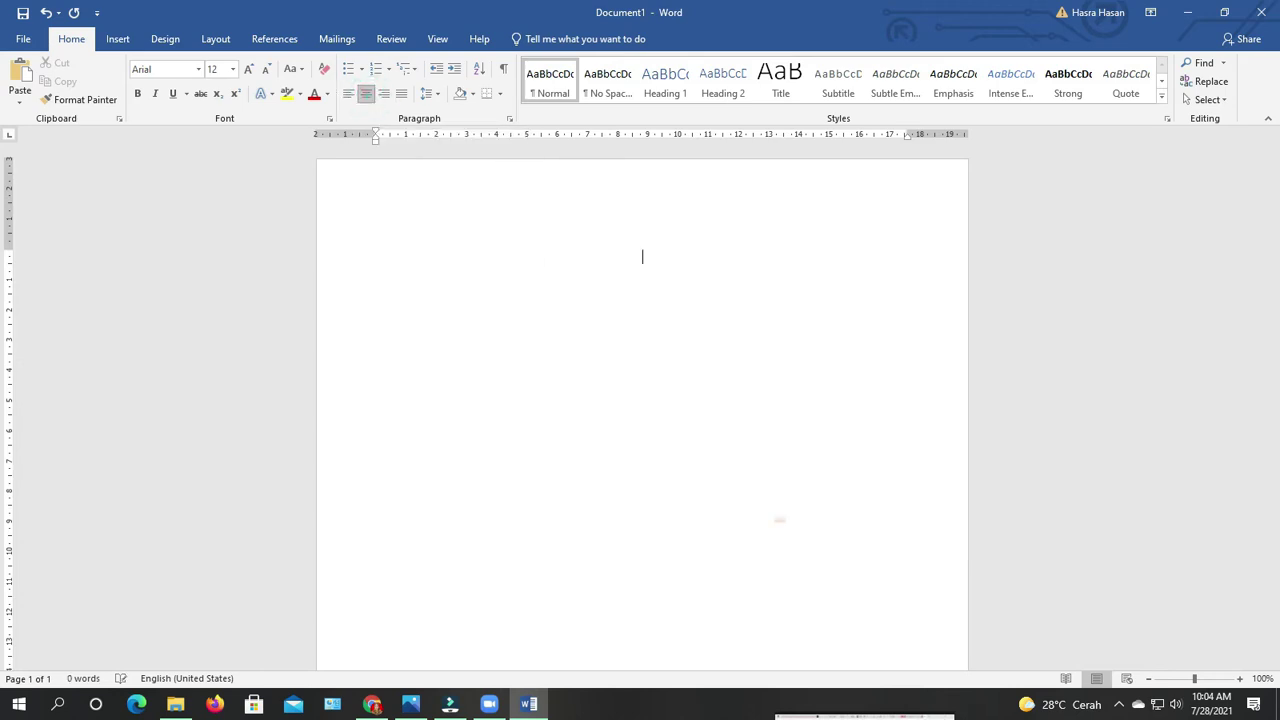
text(DAFTAR ISI)
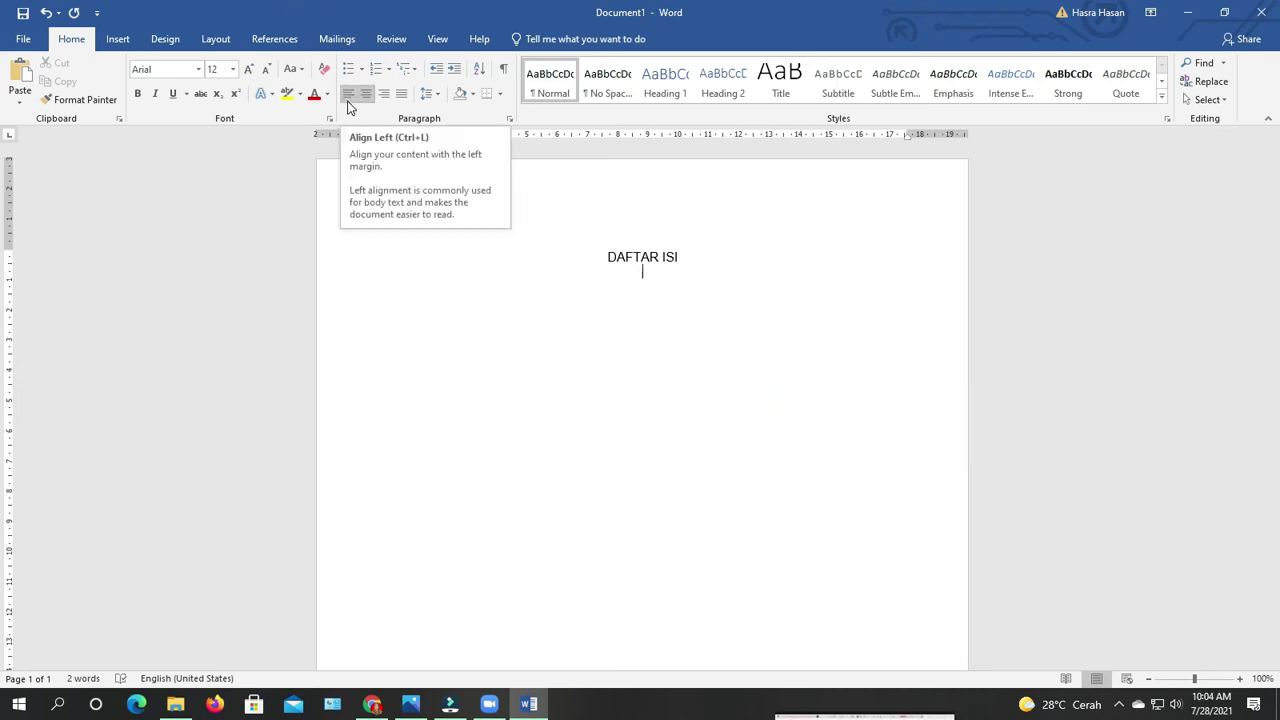
Step: Below the title, add left-aligned lines HALAMAN JUDUL, SURAT PERNYATAAN and DAFTAR ISI, then KATA PENGANTAR after an empty line
click(349, 104)
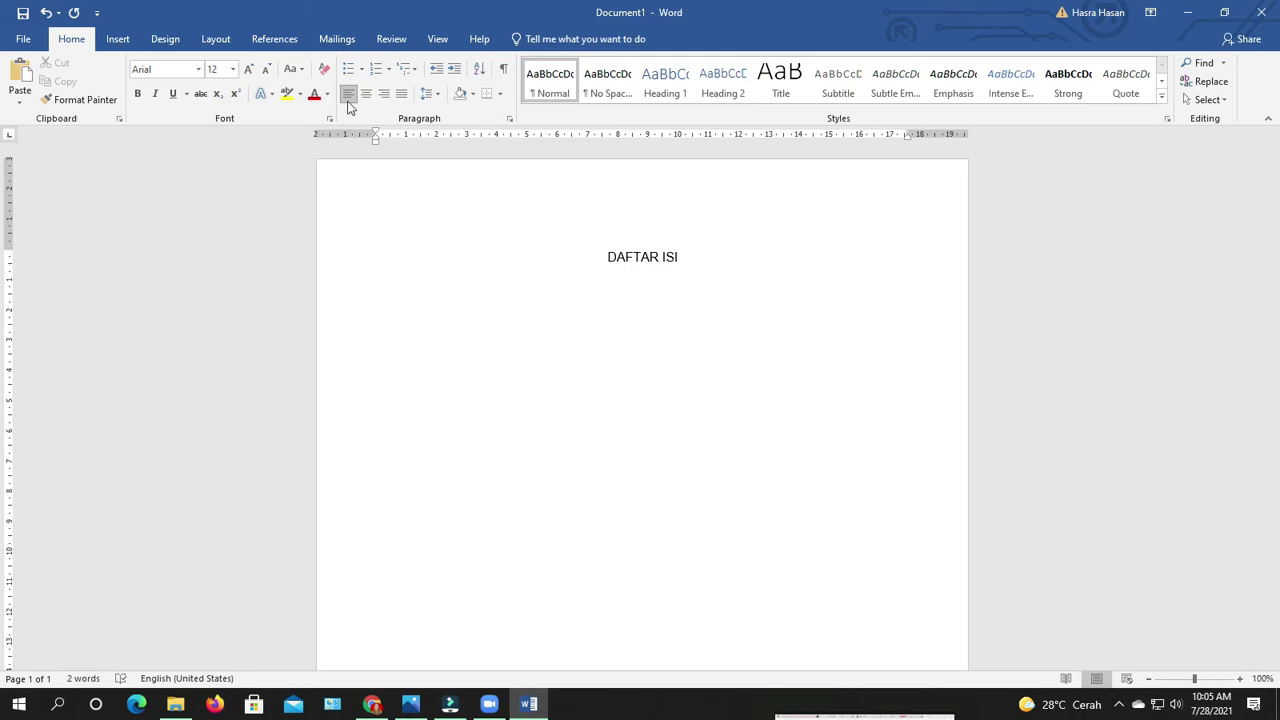
text(HALAMAN JUDUL )
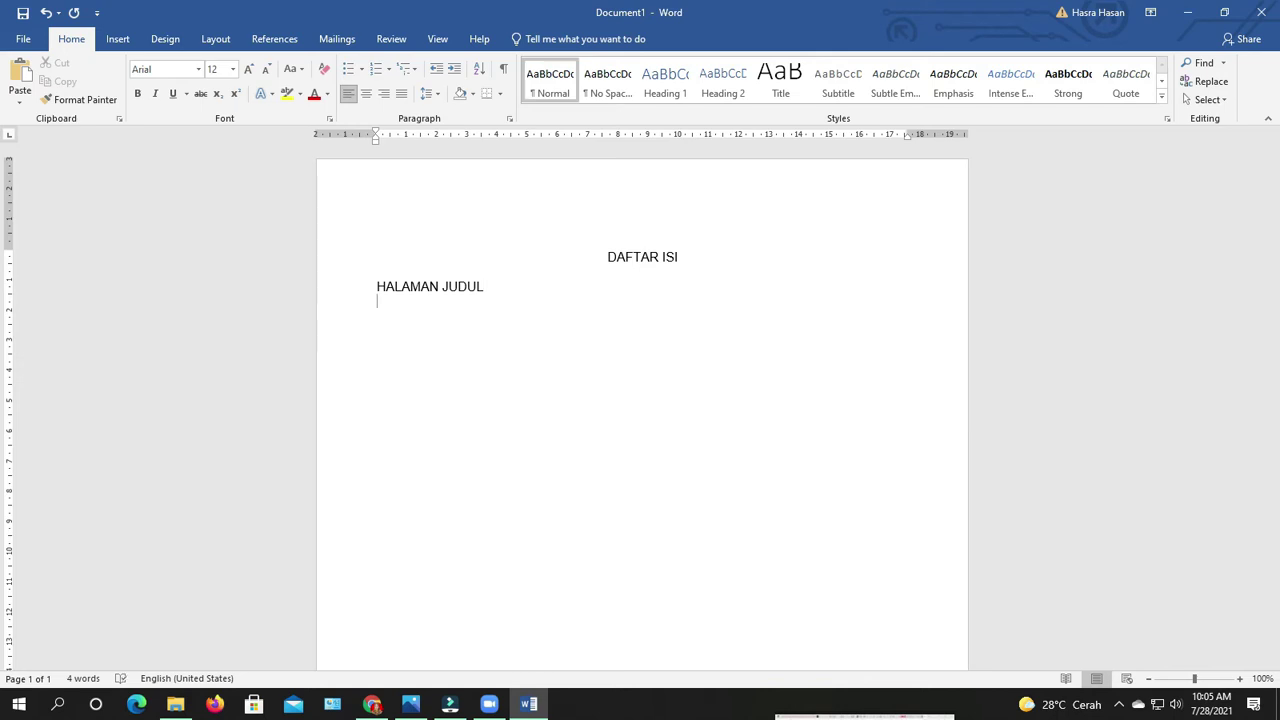
text(SURAT PERNYATAAN )
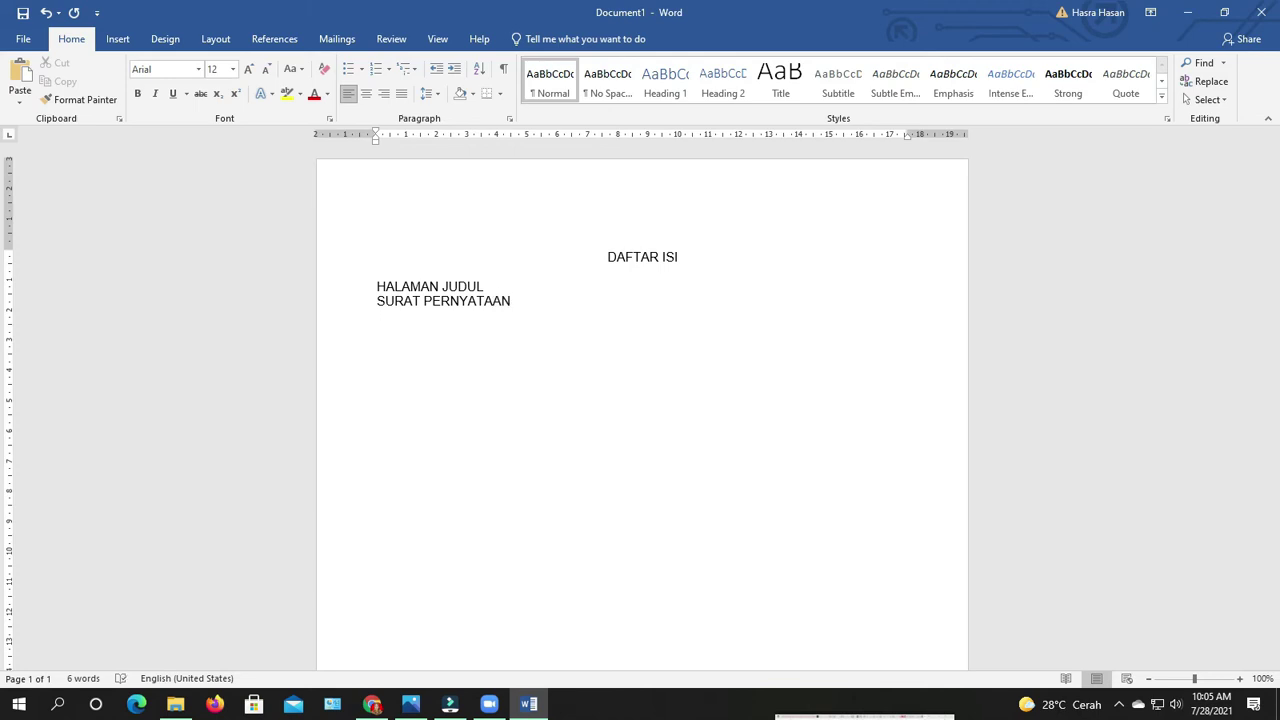
text(DAFTAR ISI  K)
text(ATA PENGANTAR)
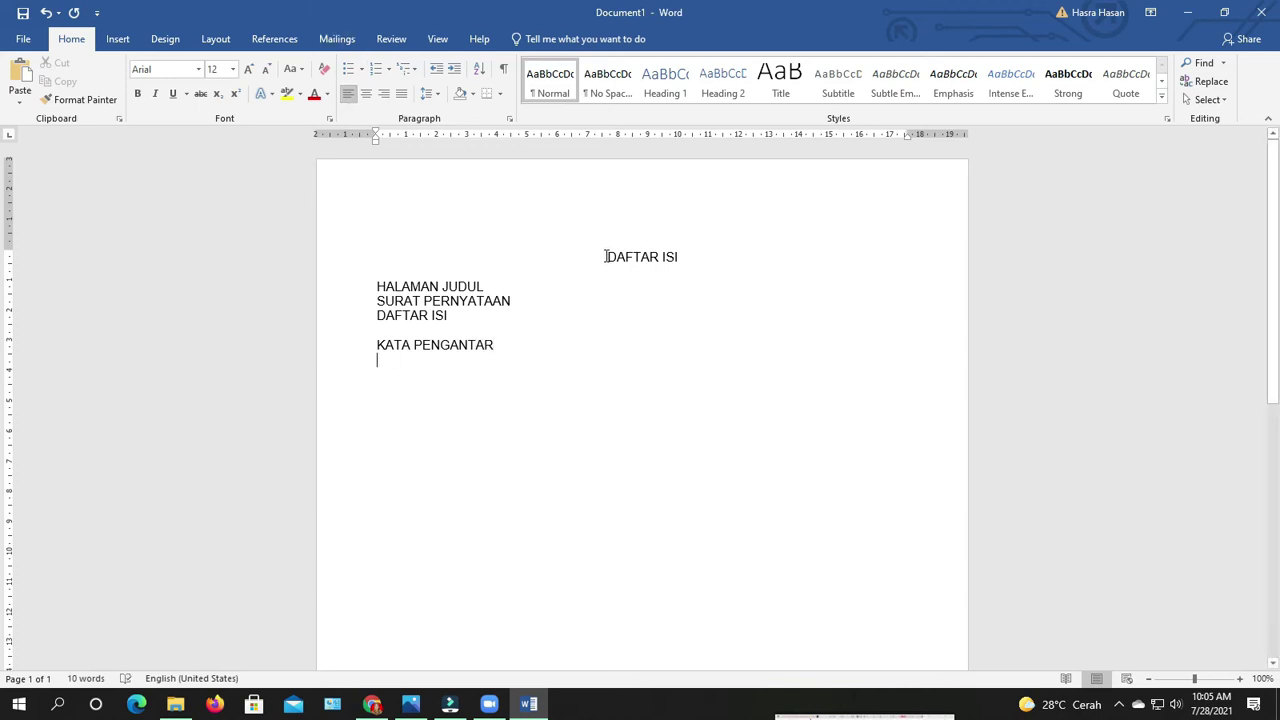
Step: Set the line spacing of the whole document to 2.0 and place the cursor after "KATA PENGANTAR"
key(ctrl+a)
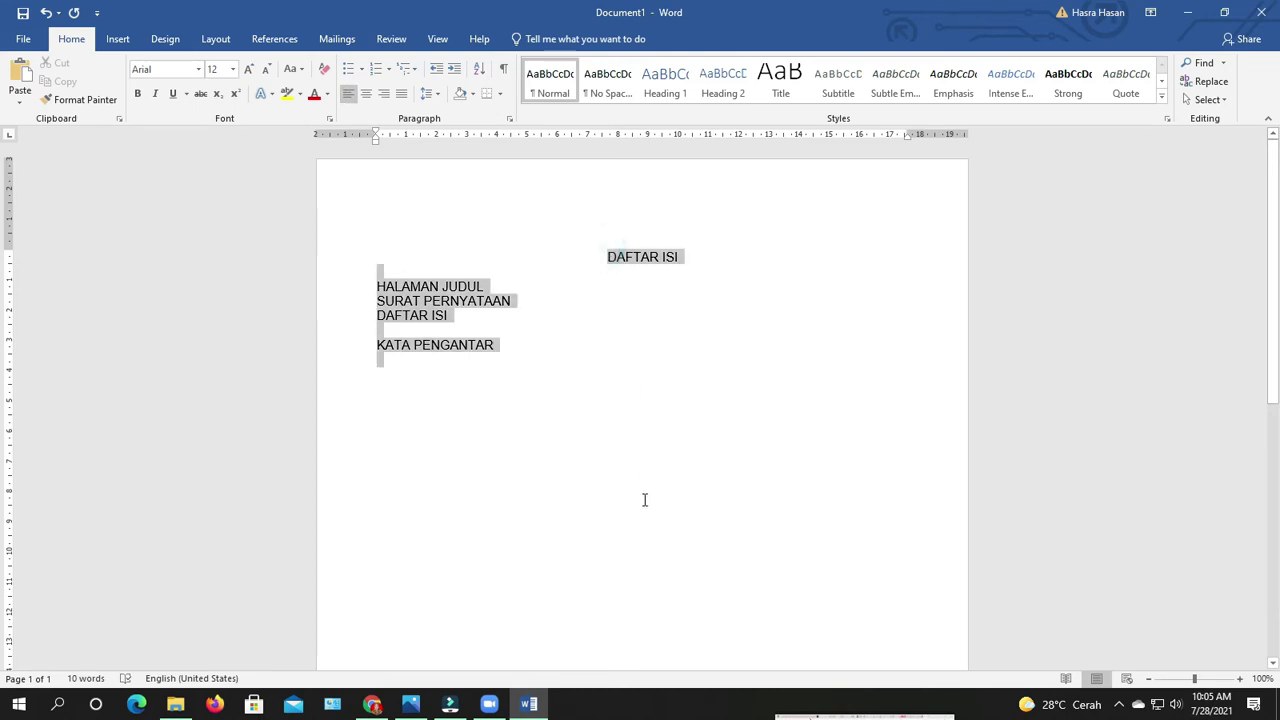
click(430, 93)
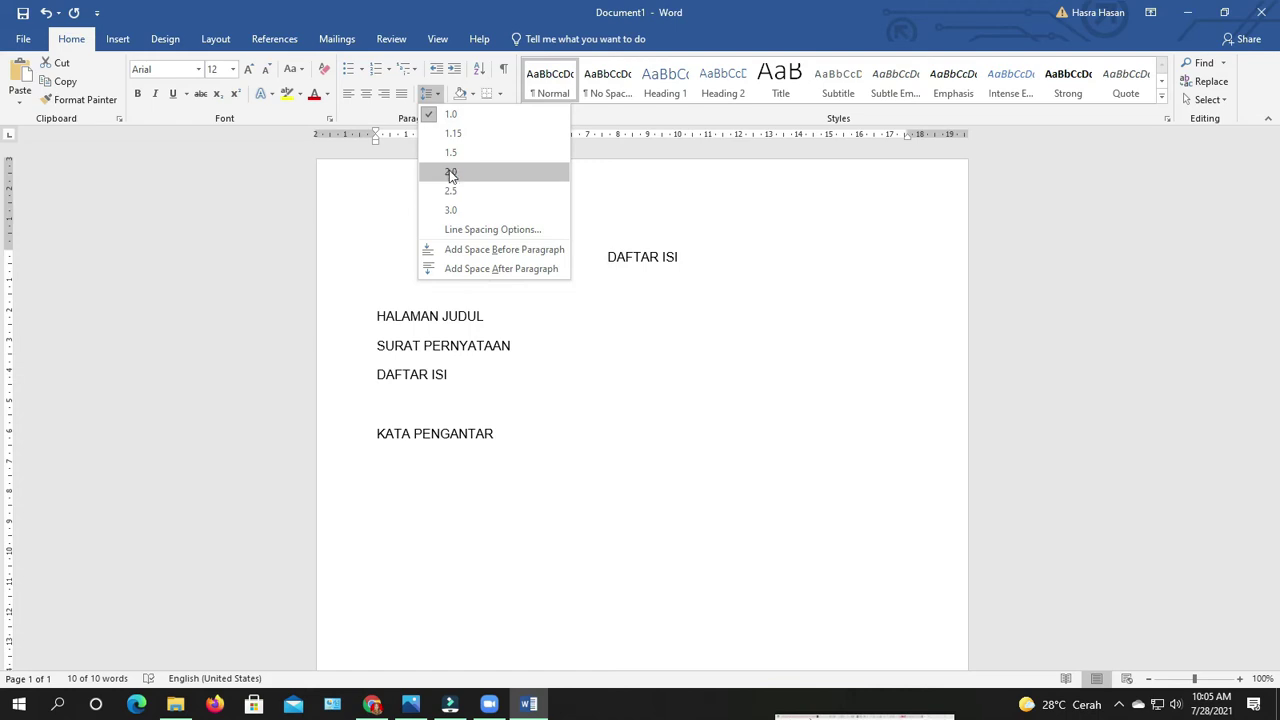
click(451, 173)
click(435, 374)
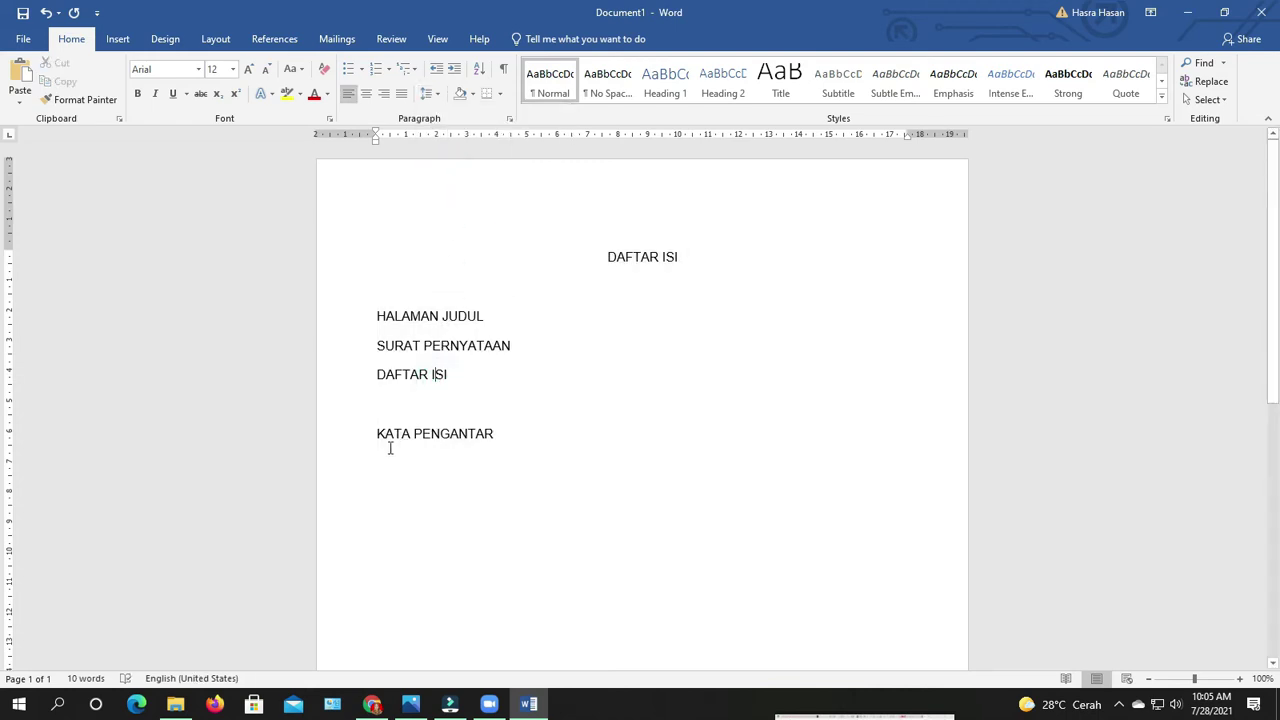
click(501, 432)
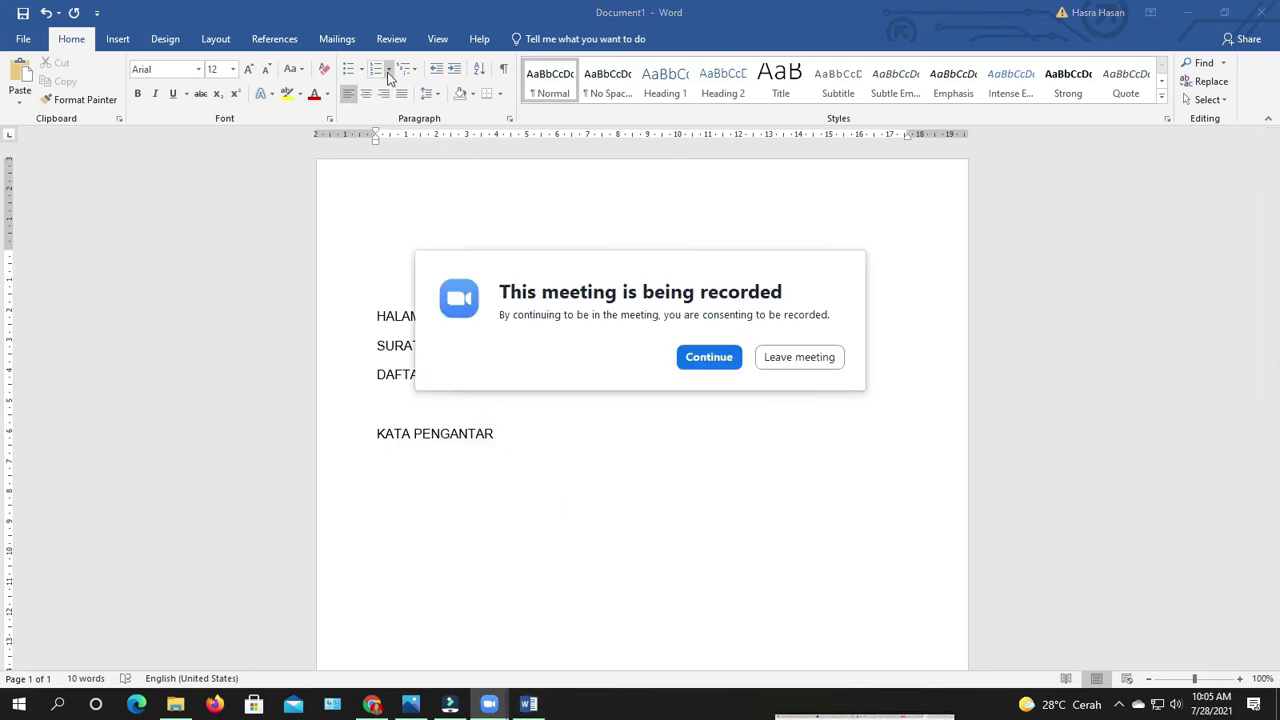
Step: Accept the recording notice and start a 1. 2. 3. list below KATA PENGANTAR: PENDAHULUAN, TATA TERTIB PRAKTIK KERJA INDUSTRI, KONSEP PRAKTIK KERJA INDUSTRI
click(725, 362)
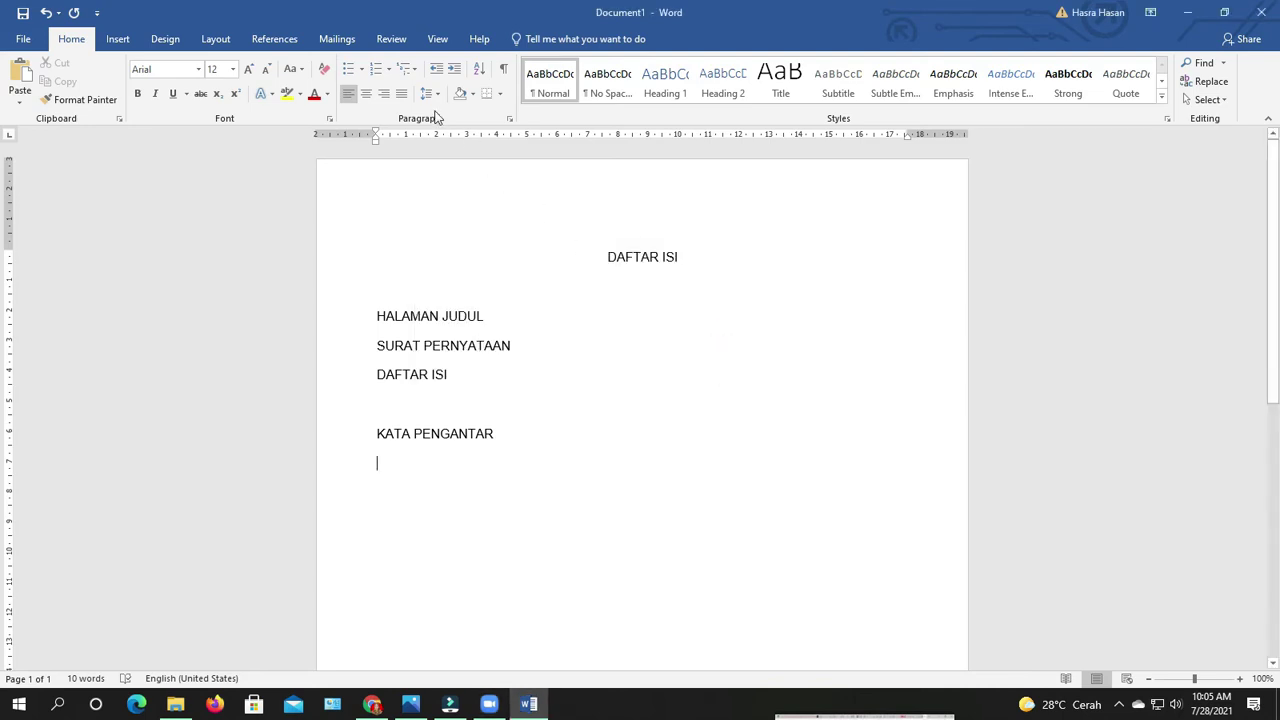
click(391, 70)
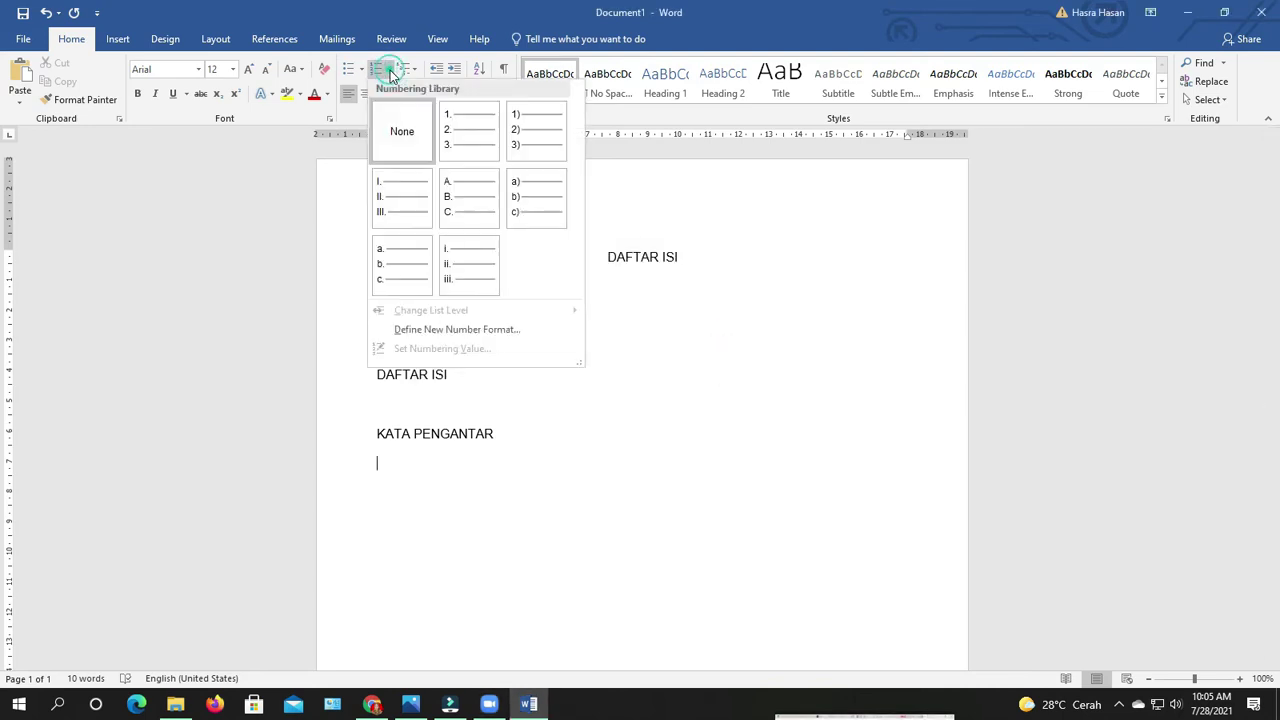
click(473, 152)
text(PENDAHULUAN)
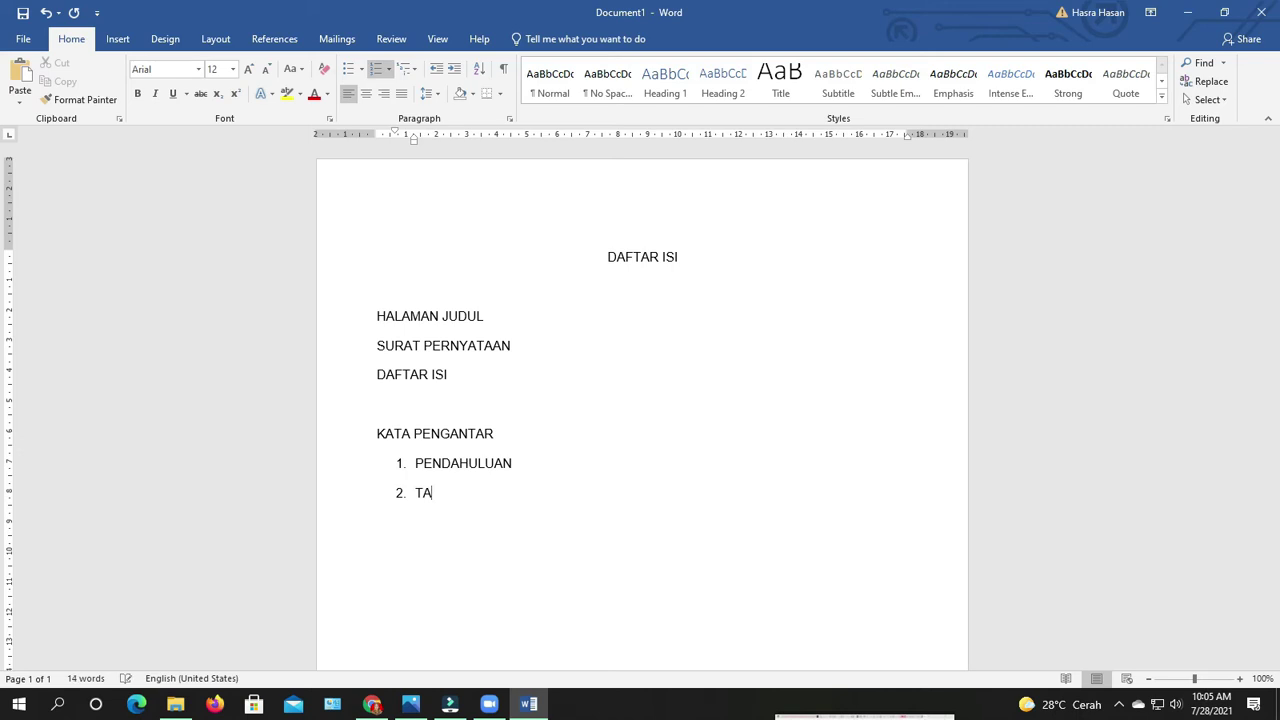
text( TERTIB PRAKTIK KERJA INDU$)
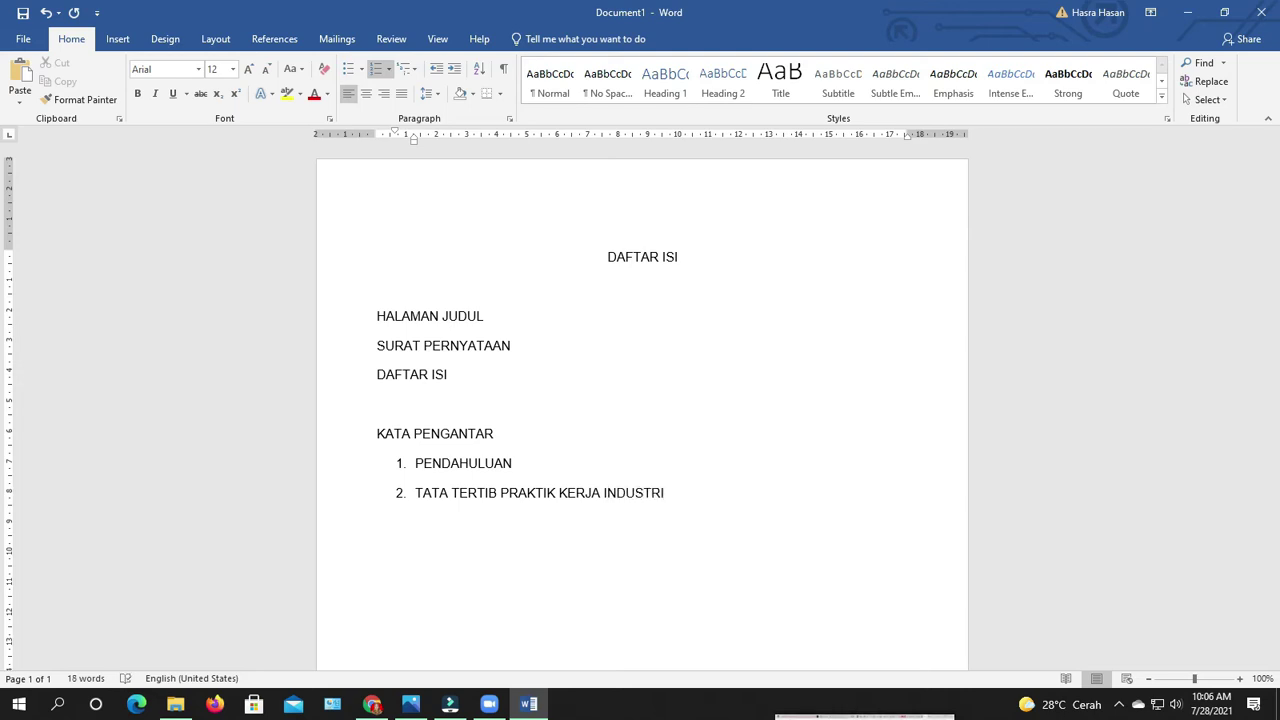
text(ONSEP PRAKTIK KERJA INDUSTRI)
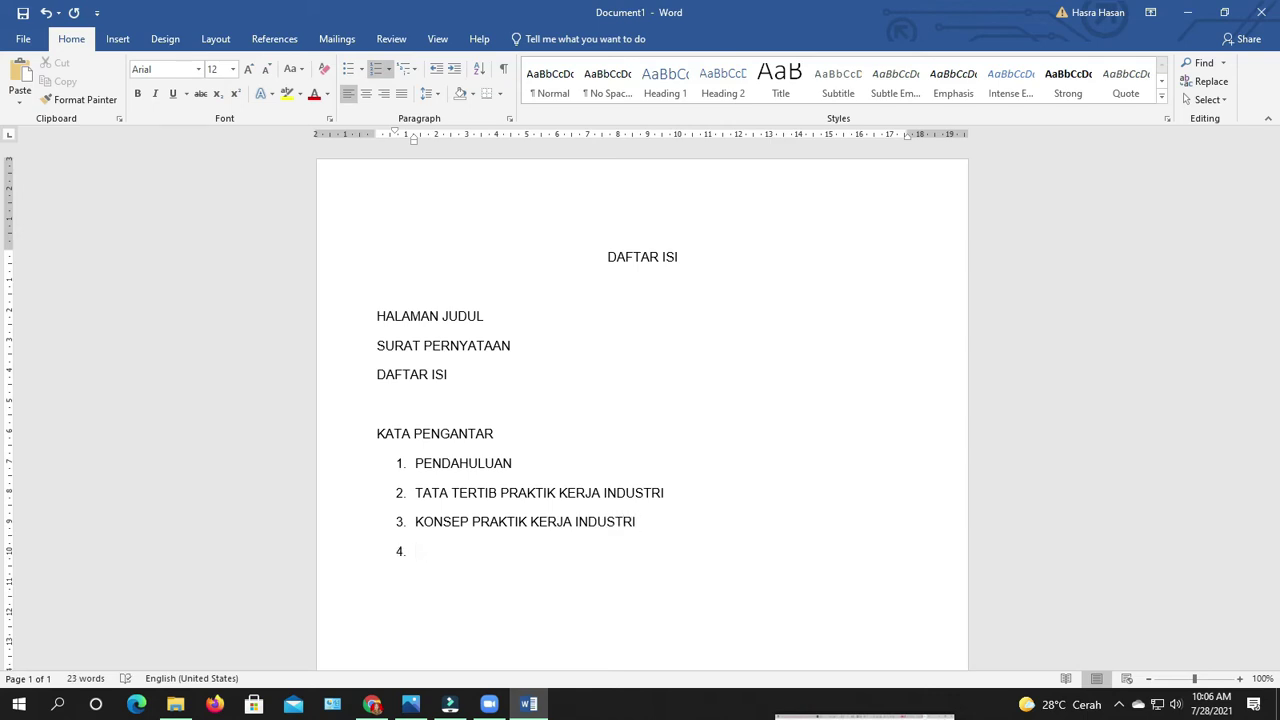
Step: Continue the numbered list with DATA PRIBADI SISWA, JURNAL KEGIATAN SISWA, JURNAL IBADAH SISWA and PENILAIAN KEMAMPUAN SISWA
text(PRIBADI IS)
text(SWA )
text(JURNAL)
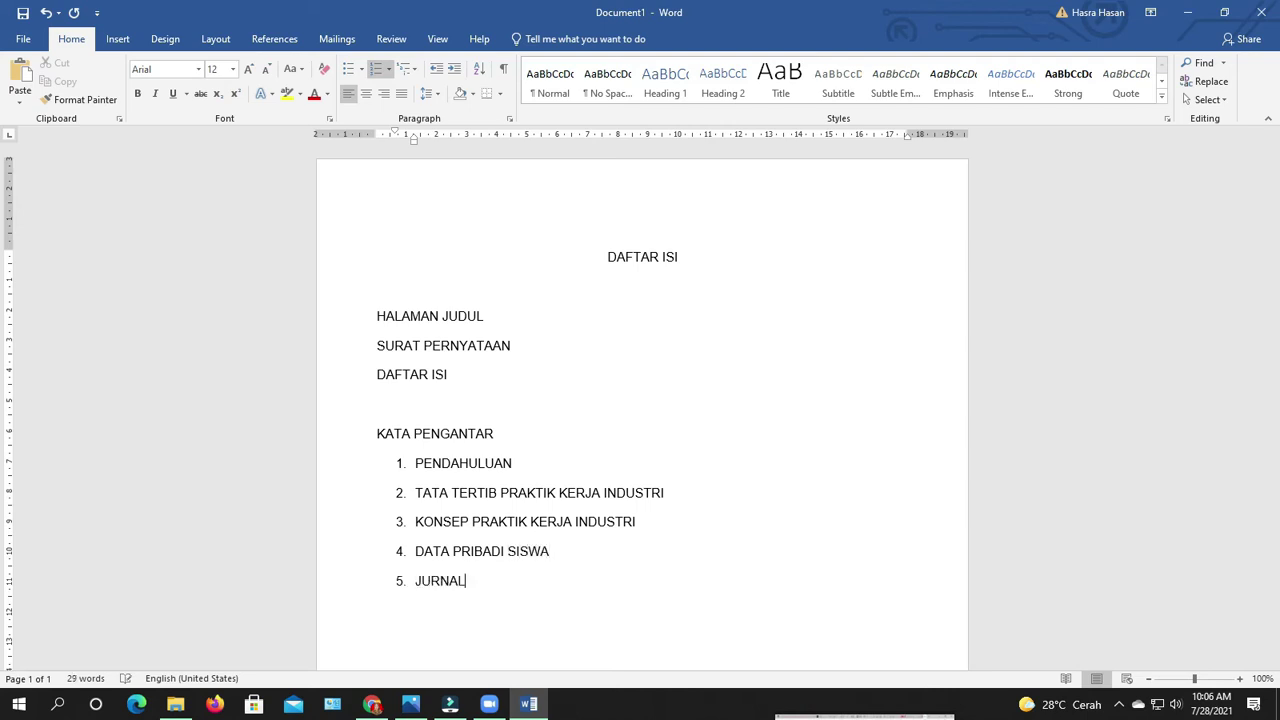
text( KEGIATAN SISWA)
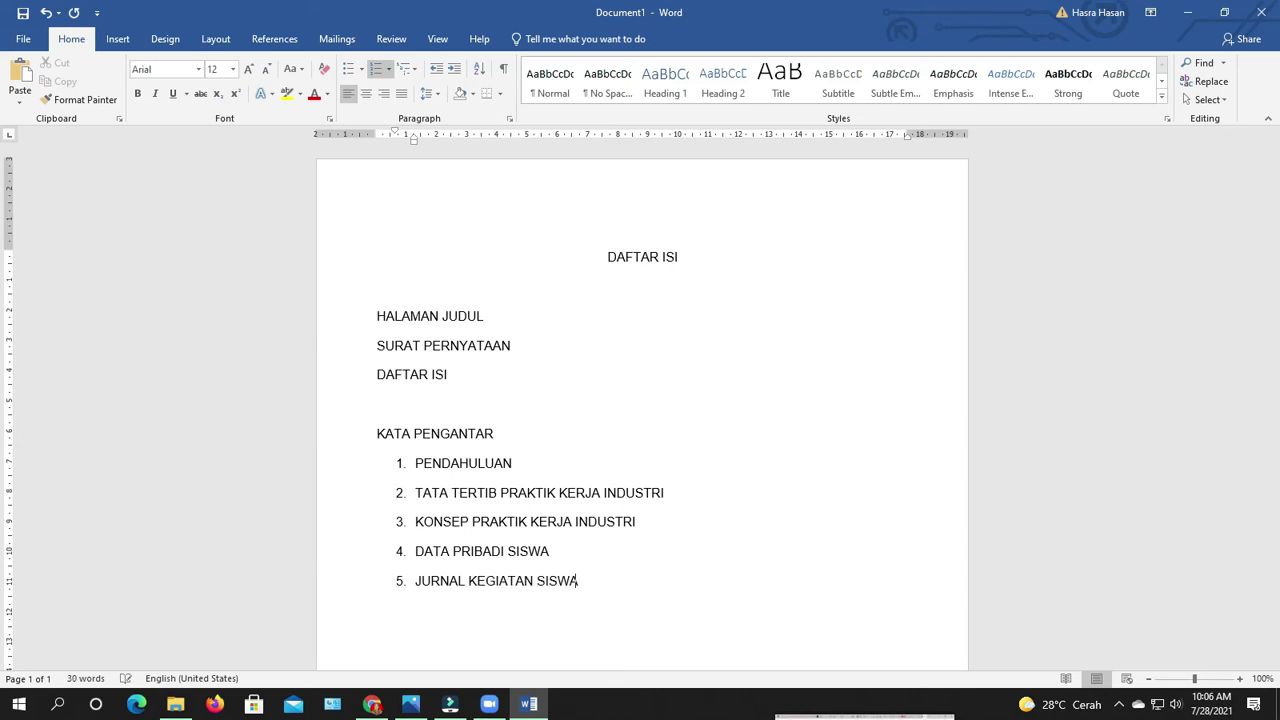
text( JURNAL IBADAH SISWA )
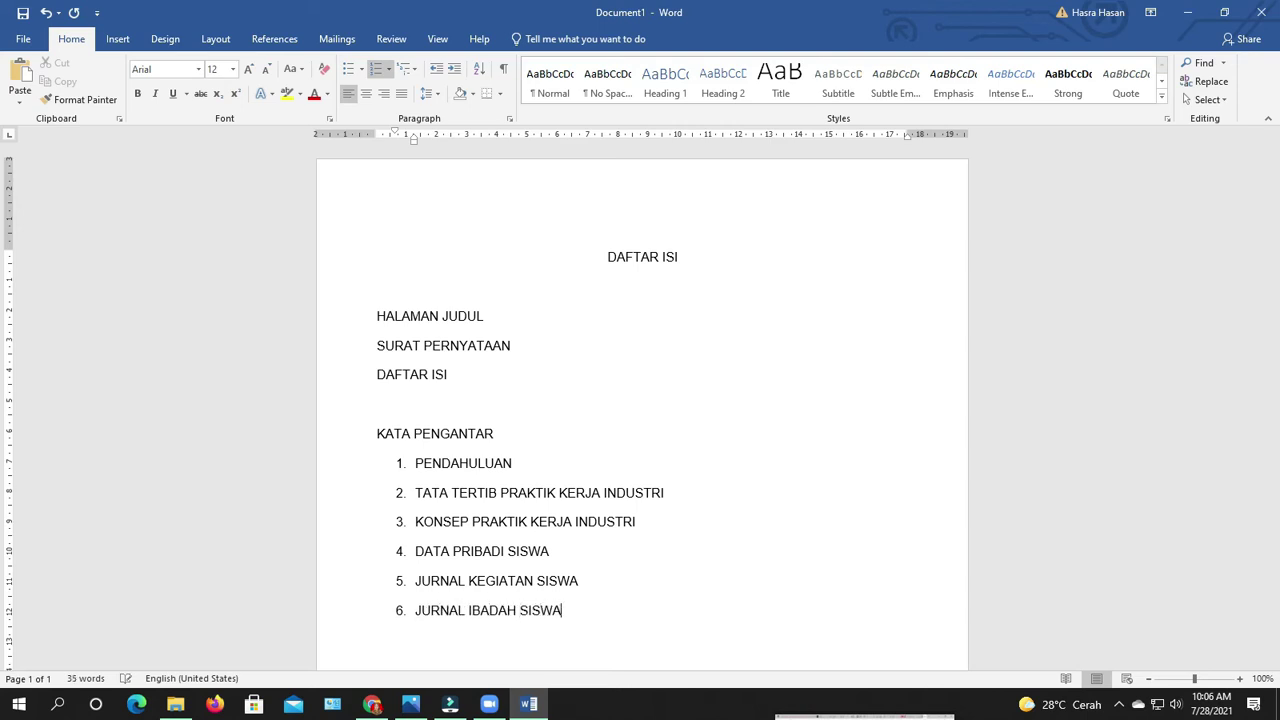
text(PENILAIAN KEMA)
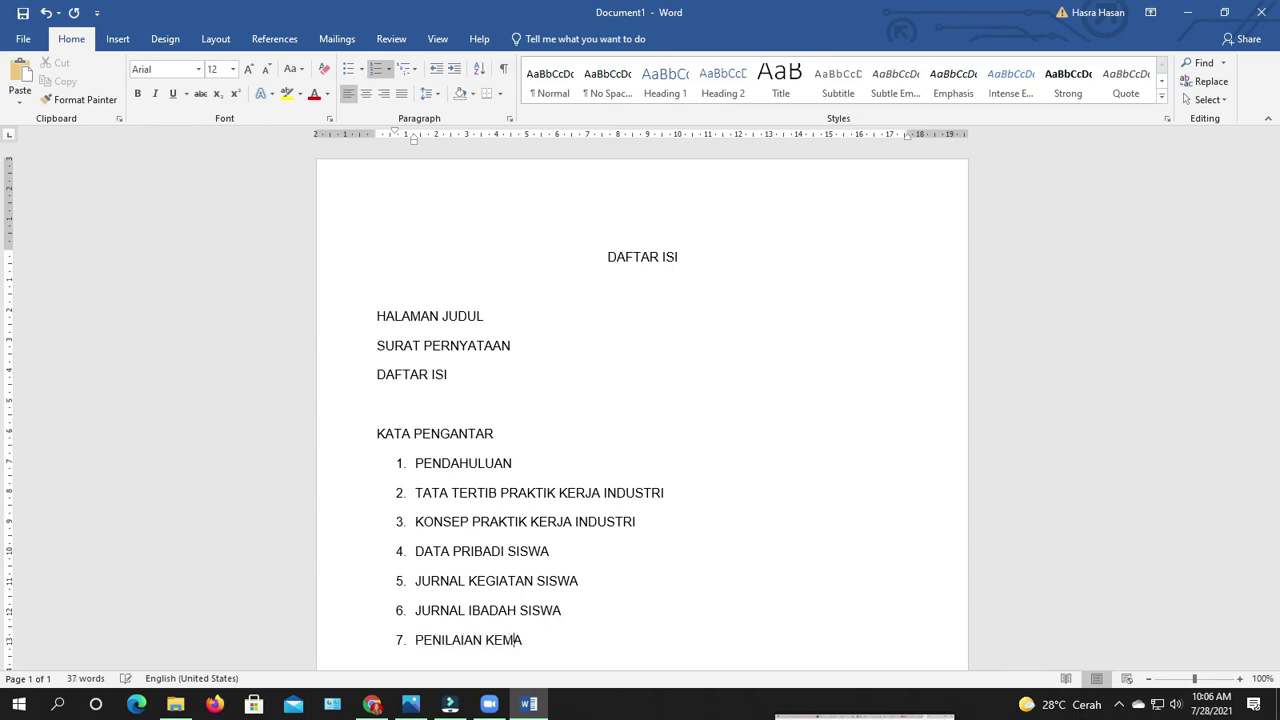
text(MPUAN SISWA)
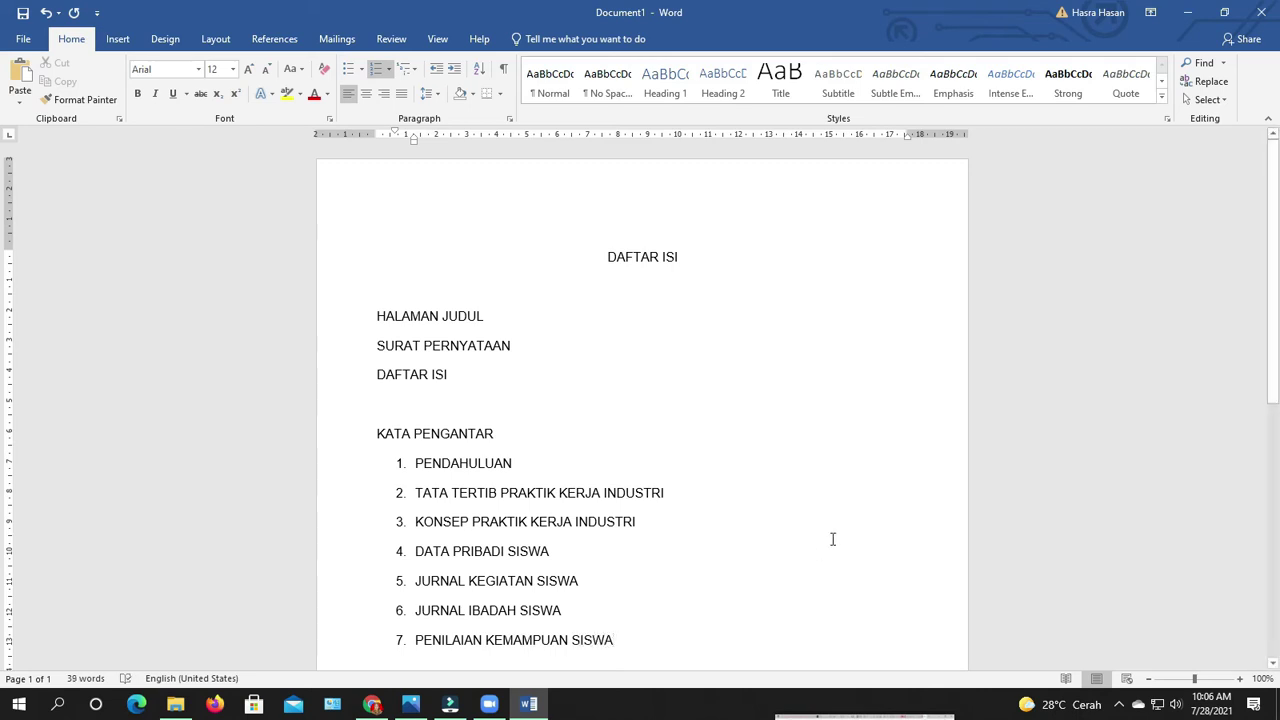
Step: Under item 2, TATA TERTIB PRAKTIK KERJA INDUSTRI, start an A. B. C. sublist with WAKTU and KELENGKAPAN KERJA
scroll(1276, 300, down, 1)
drag(1278, 300, 1278, 329)
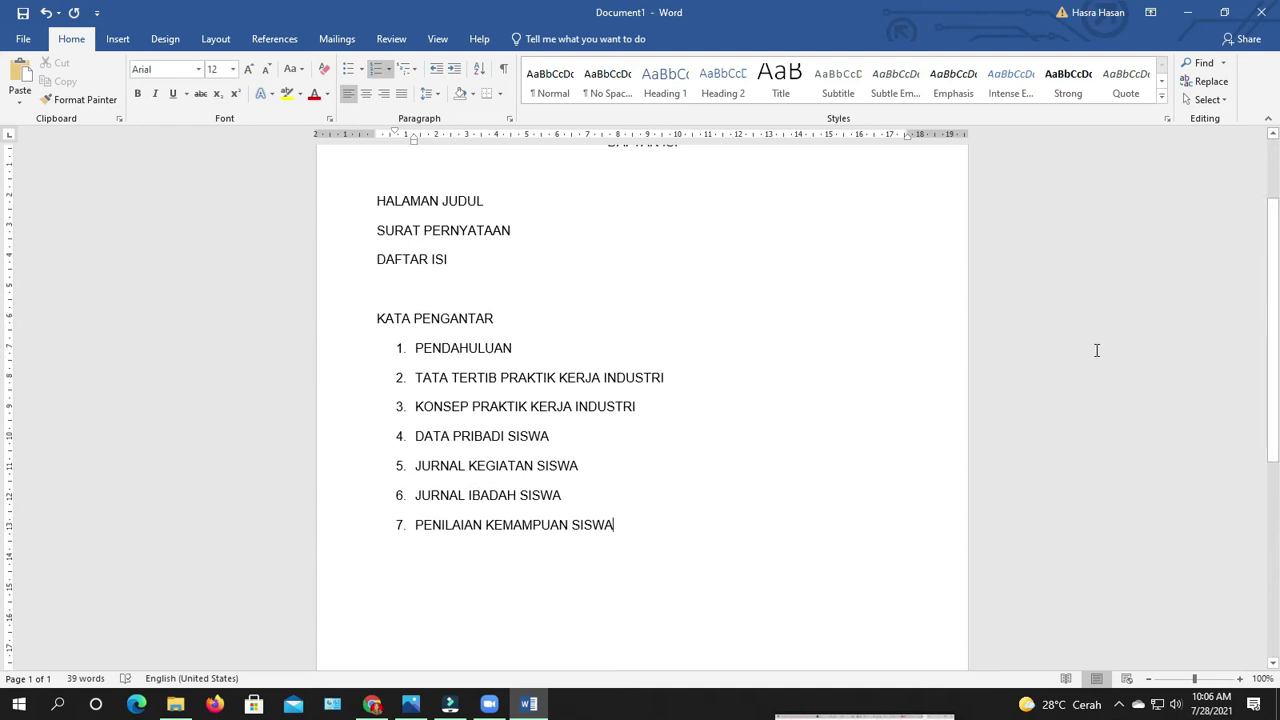
click(683, 384)
key(Return)
key(BackSpace)
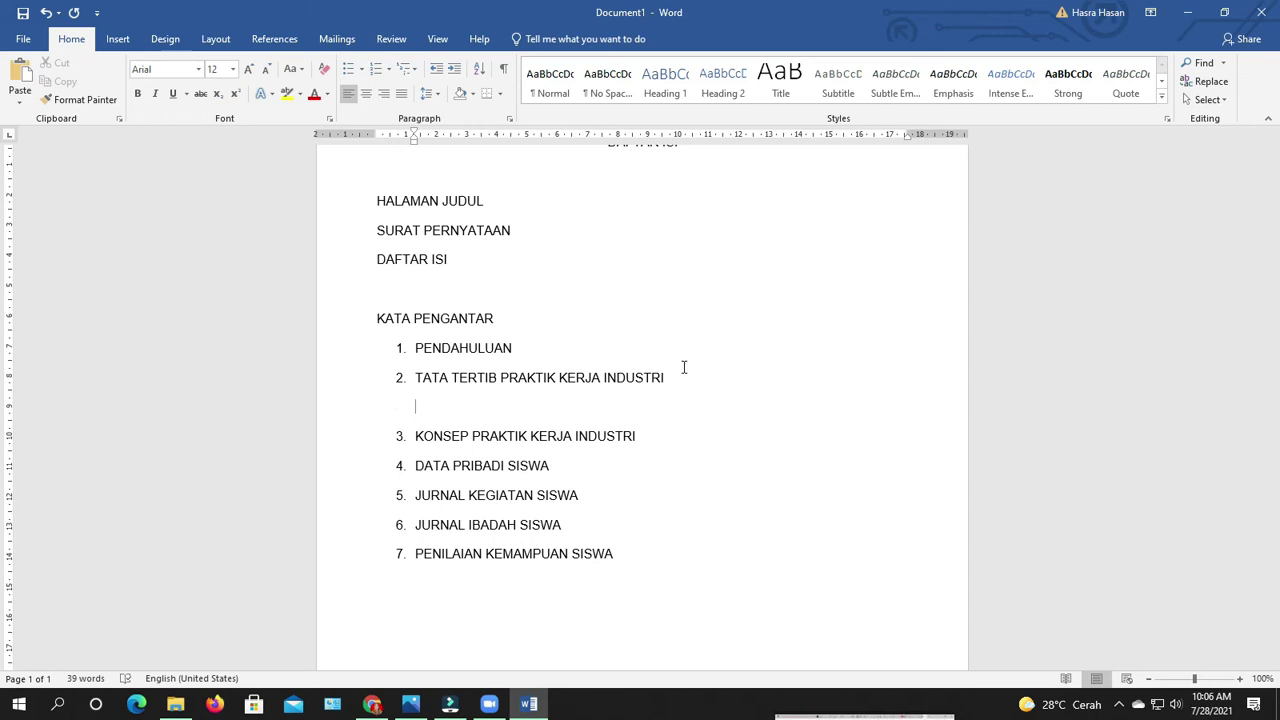
click(388, 69)
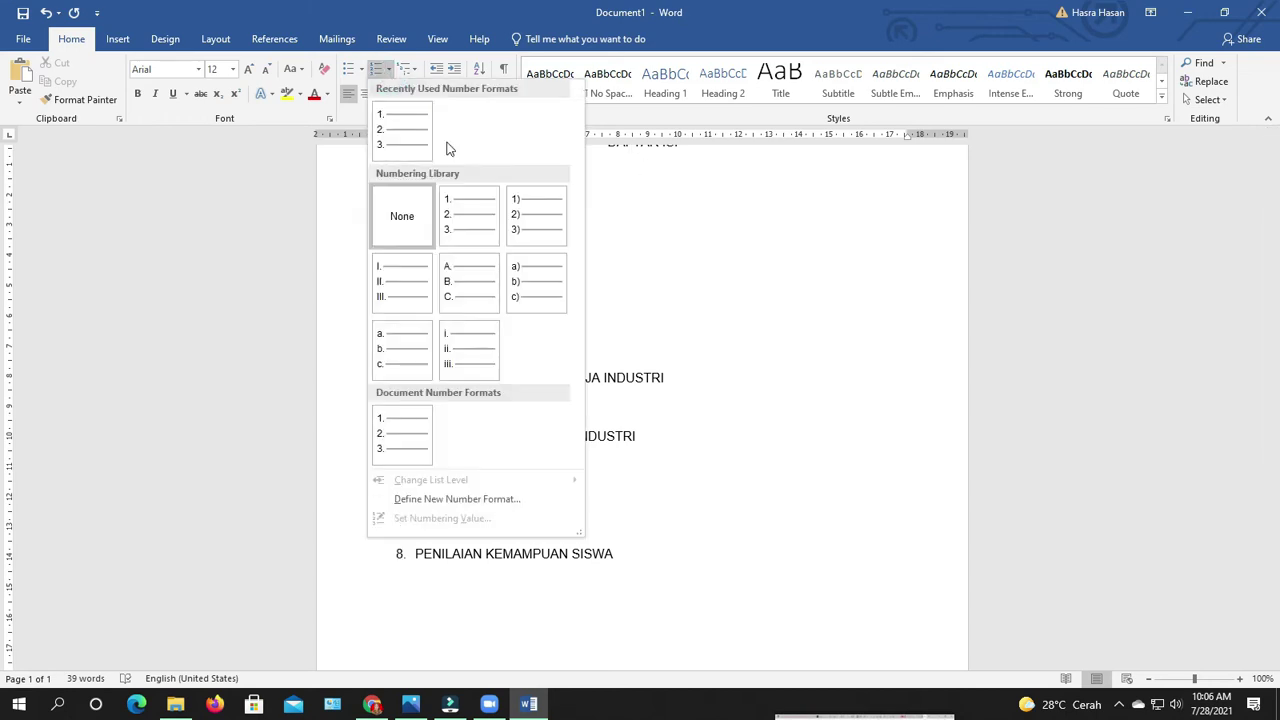
click(476, 287)
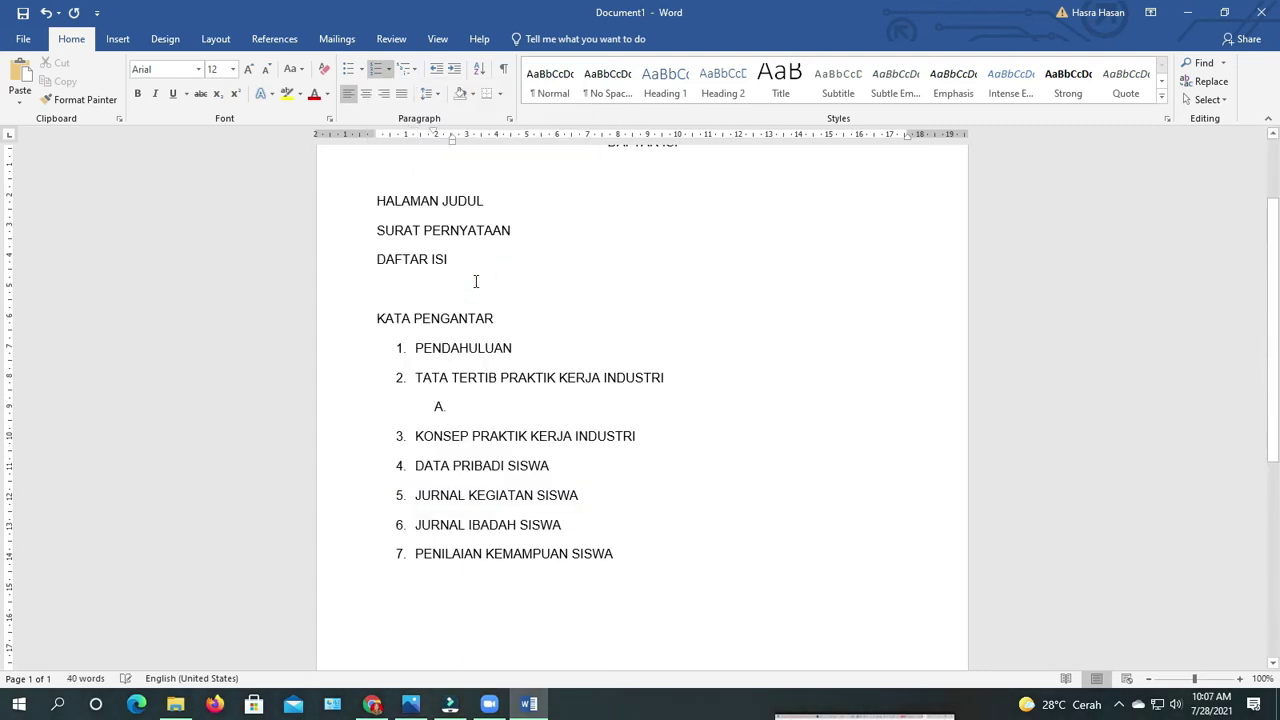
text(WAKTU)
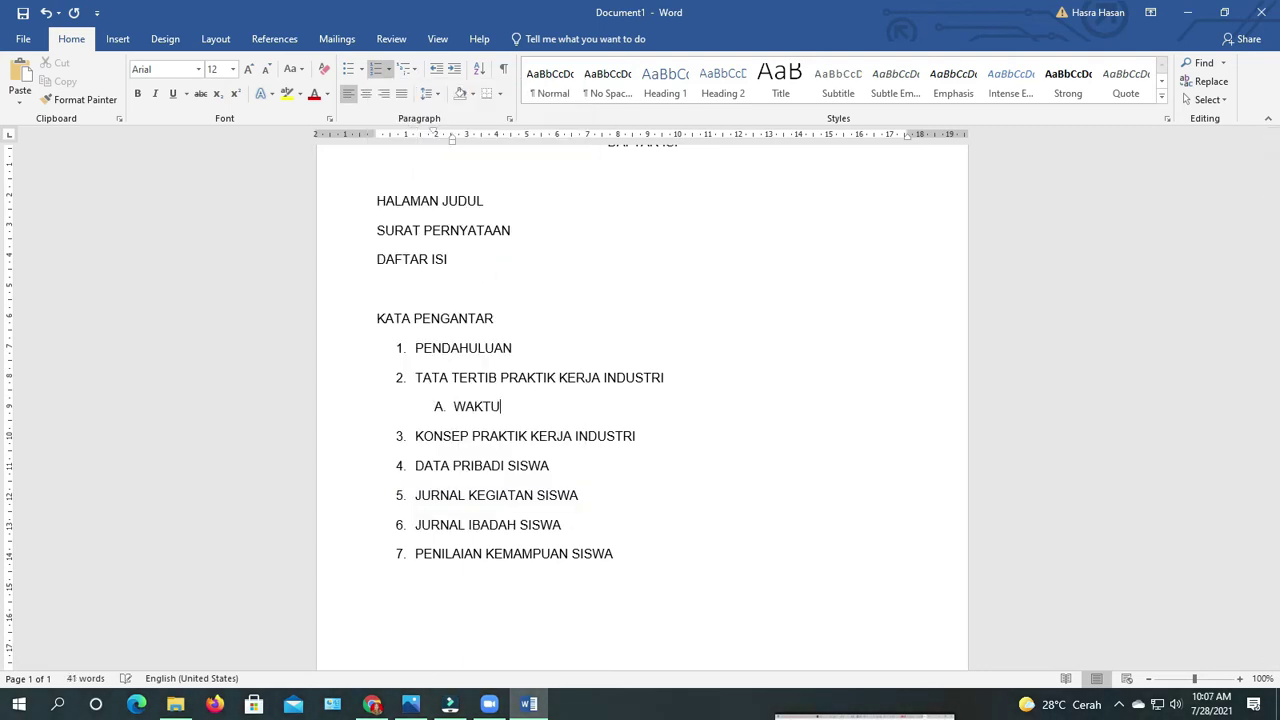
key(Return)
text(KE)
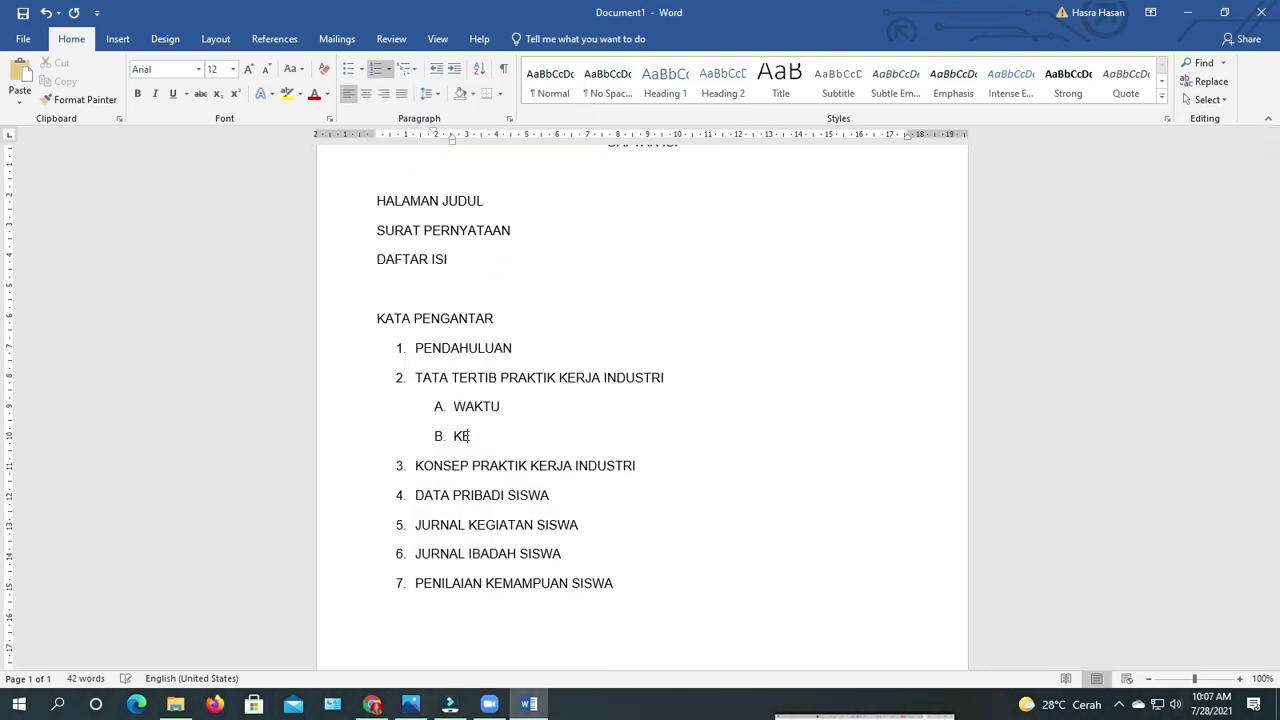
text(LENGKAPAN KERJA)
key(Return)
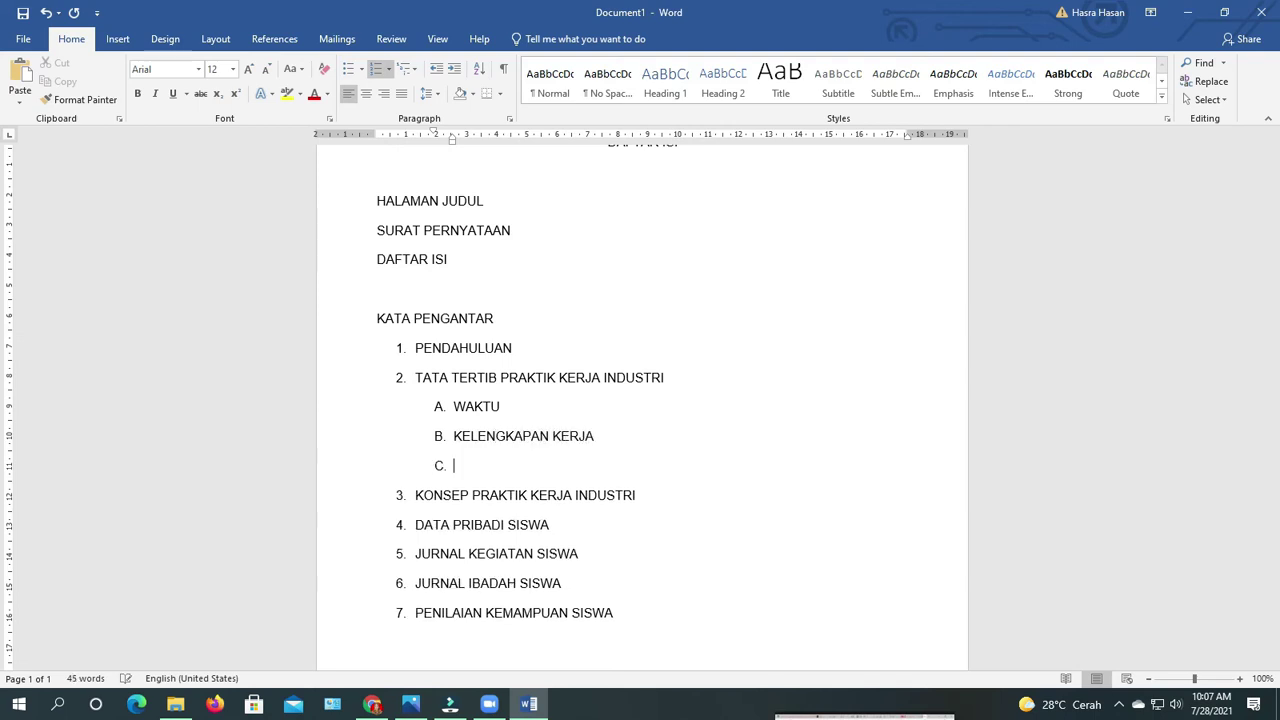
Step: Continue the lettered sublist under item 2 with PAKAIAN, SOPAN SANTUN, LARANGAN and SANKSI
text(PAKAIAN)
key(Return)
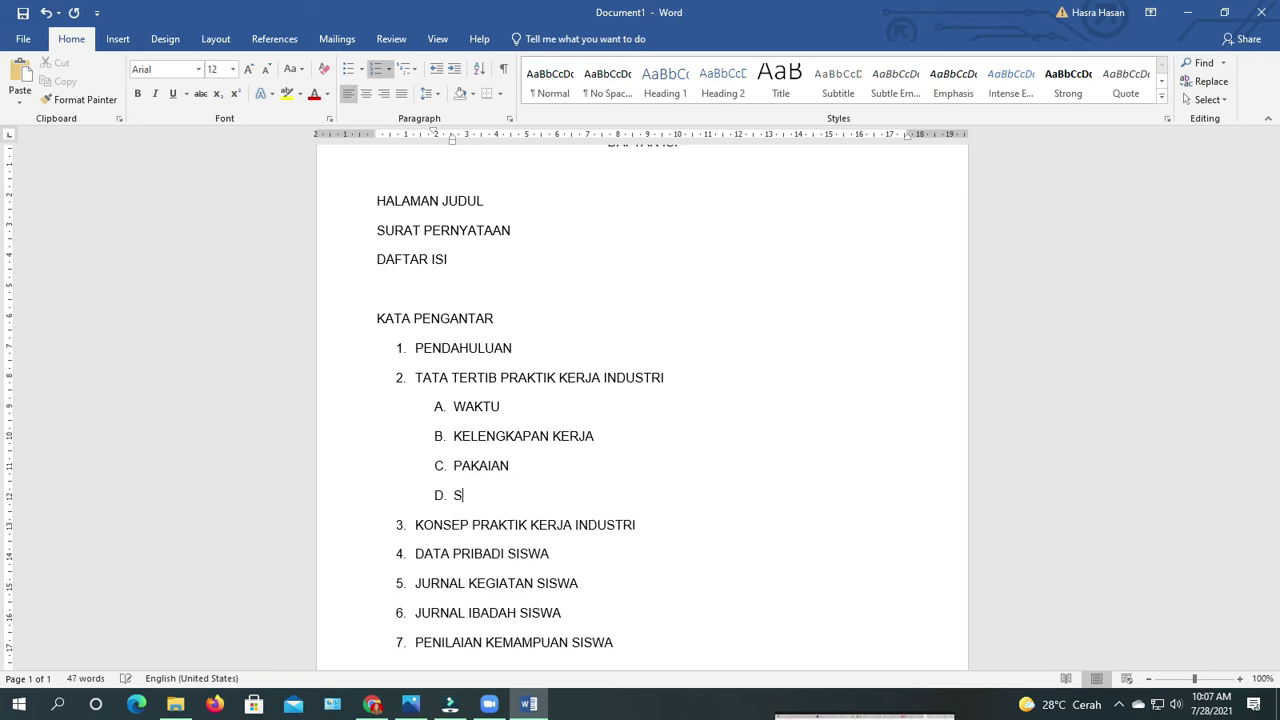
text(SOPAN SANTUN)
key(Return)
text(LARANGAN)
key(Return)
text(SANKSI)
Step: Under item 3, KONSEP PRAKTIK KERJA INDUSTRI, start an A. B. C. sublist with RASIONAL and PENGERTIAN
scroll(1277, 345, down, 3)
scroll(1277, 345, down, 1)
click(651, 354)
key(Return)
key(BackSpace)
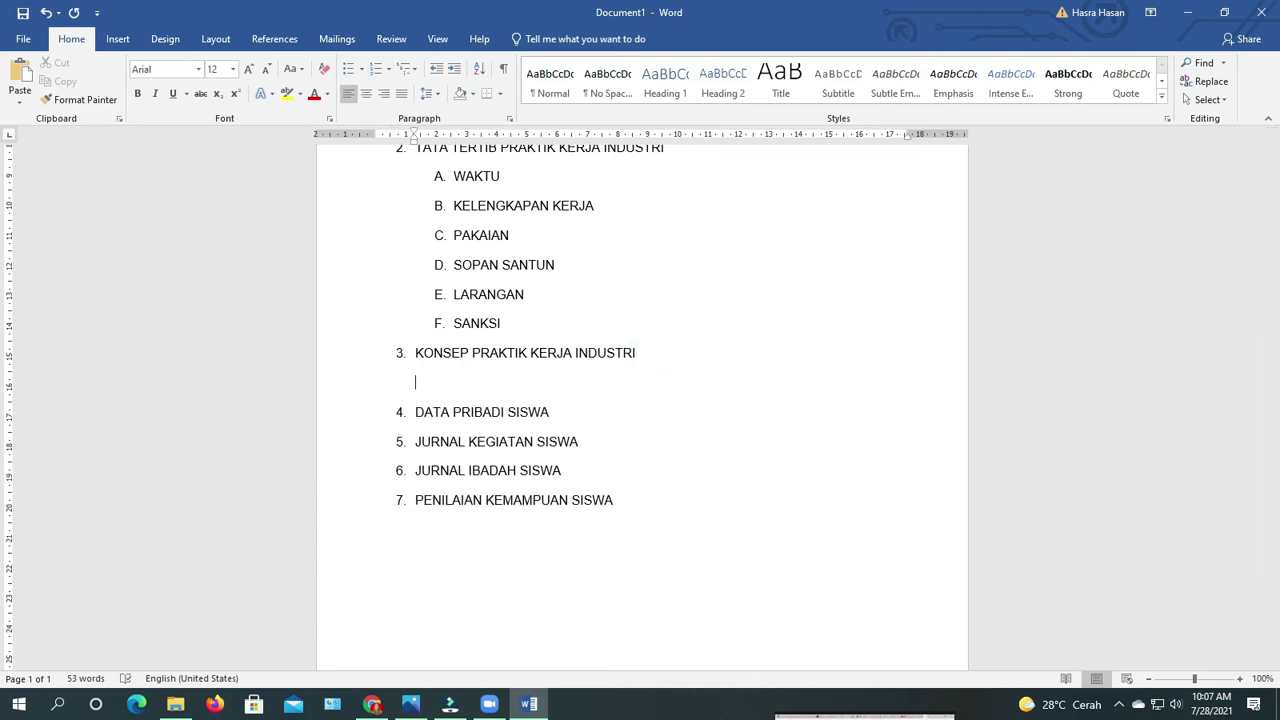
click(390, 70)
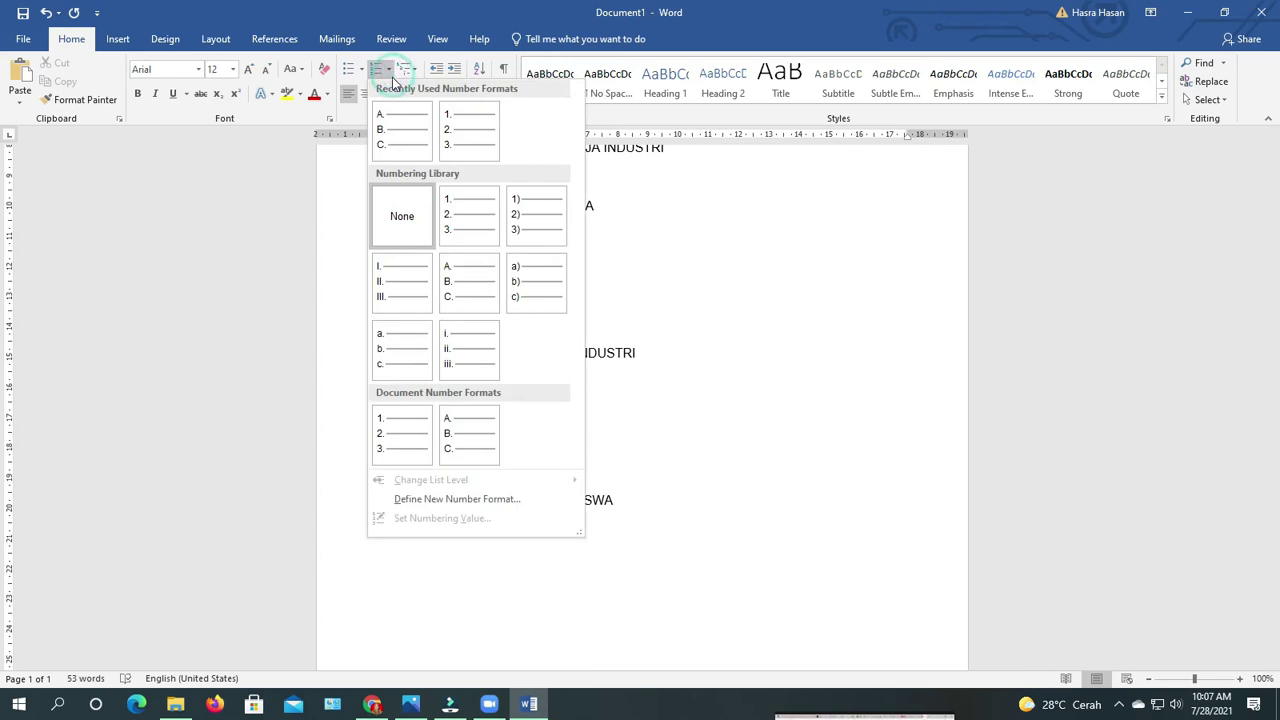
click(460, 288)
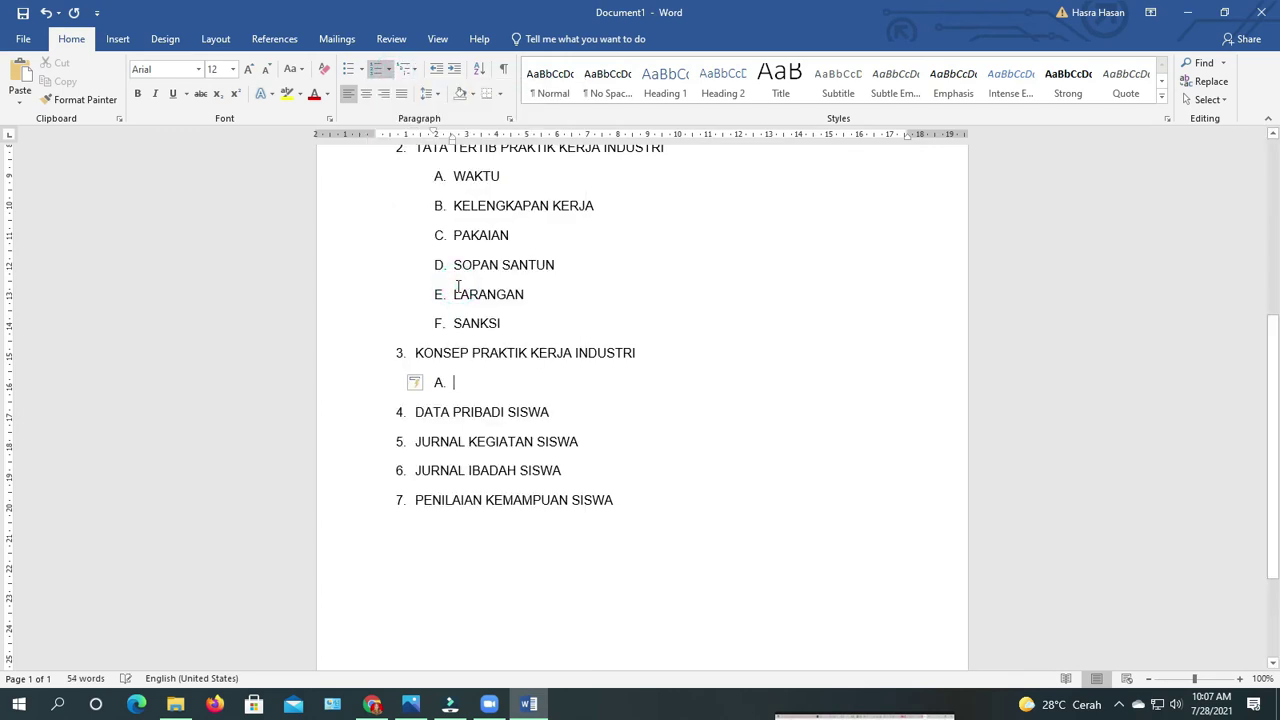
text(RASIONA)
key(Return)
text(PENGERTIAN)
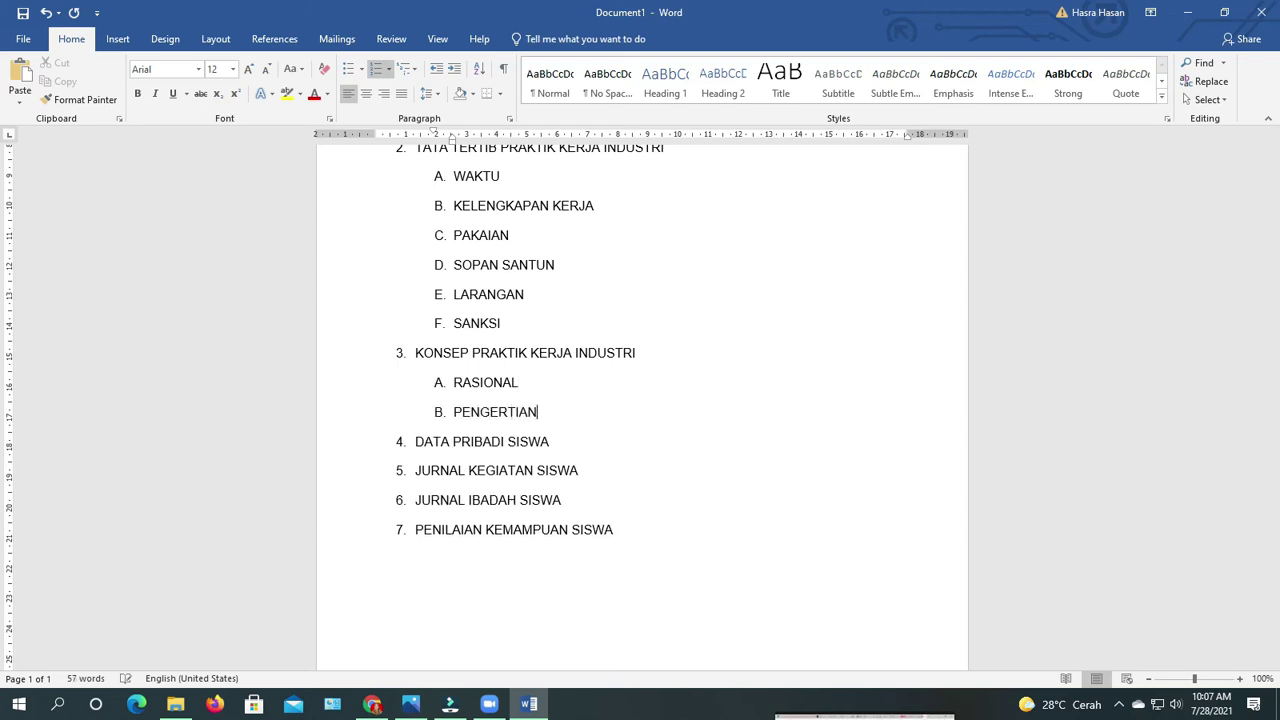
Step: Add TUJUAN and ORGANISASI PELAKSANAAN as the next entries of the lettered sublist under item 3
key(Return)
text(TUJUAN)
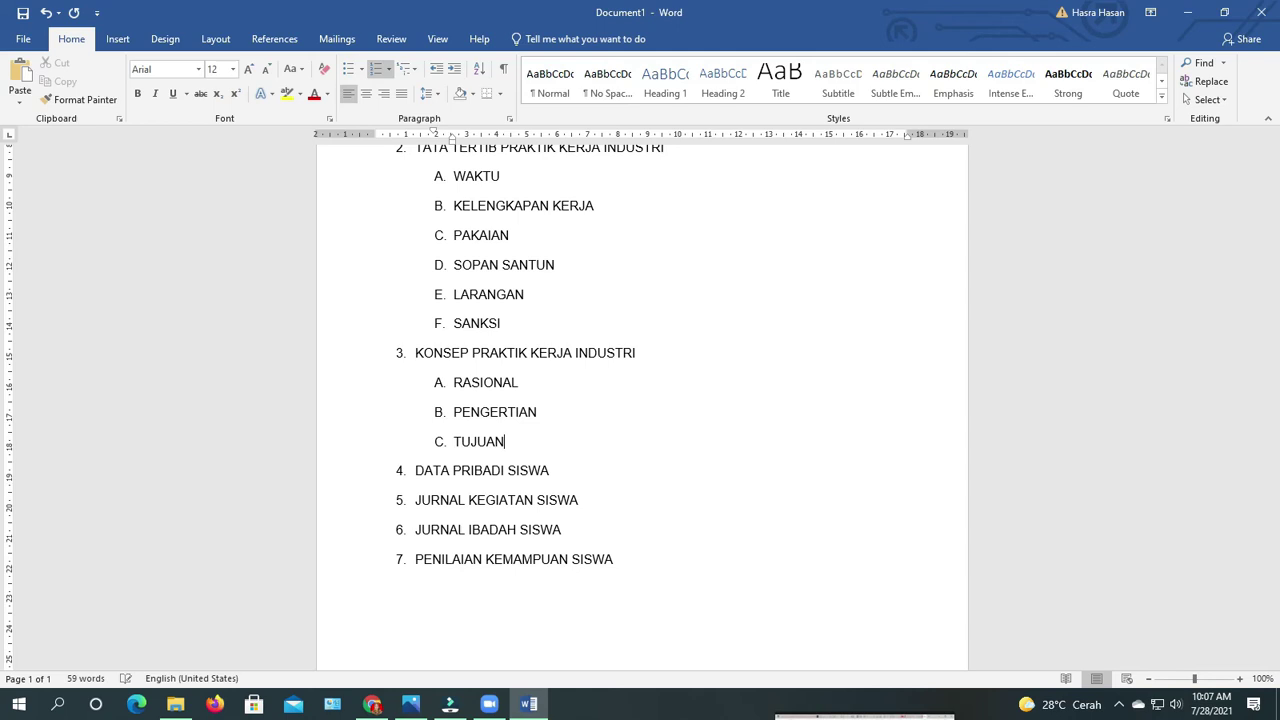
key(Return)
text(ORGANISASI PEL)
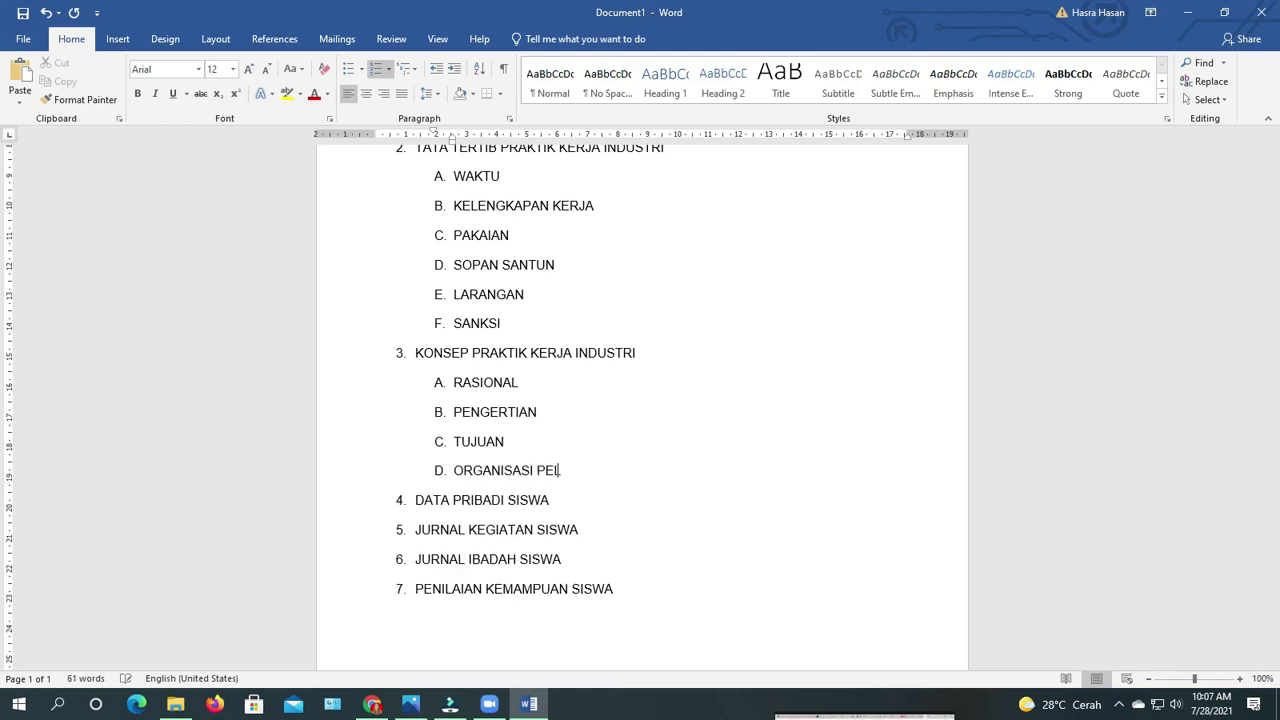
text(AKSANAAN)
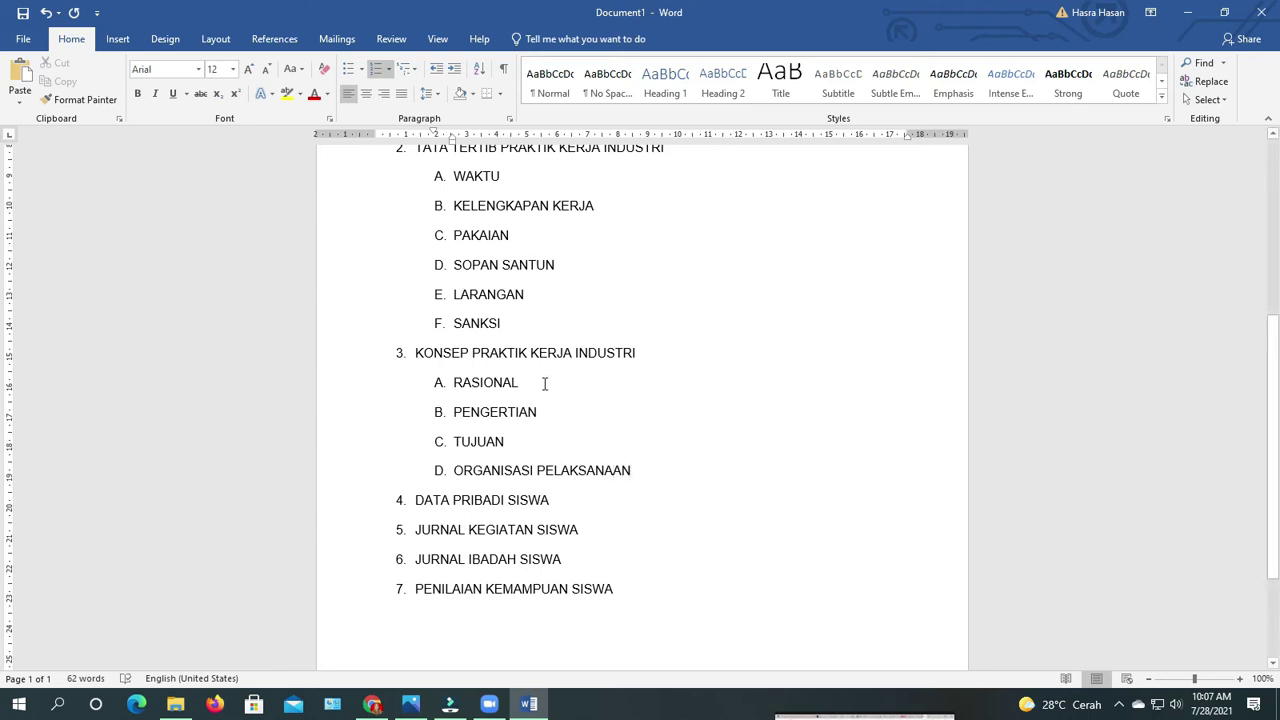
Step: Below the sub-item WAKTU, insert a bulleted list with solid round bullets, enter MULAI and start a second bullet
click(566, 497)
scroll(645, 465, down, 1)
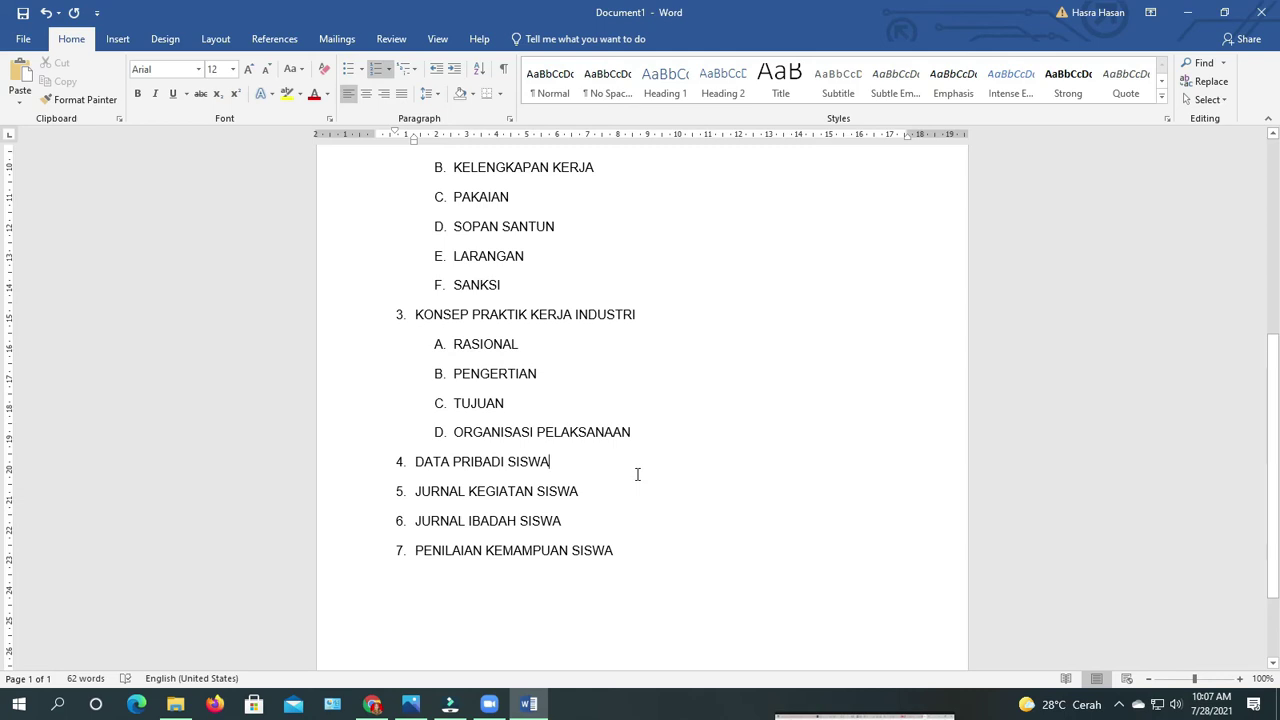
scroll(634, 466, up, 1)
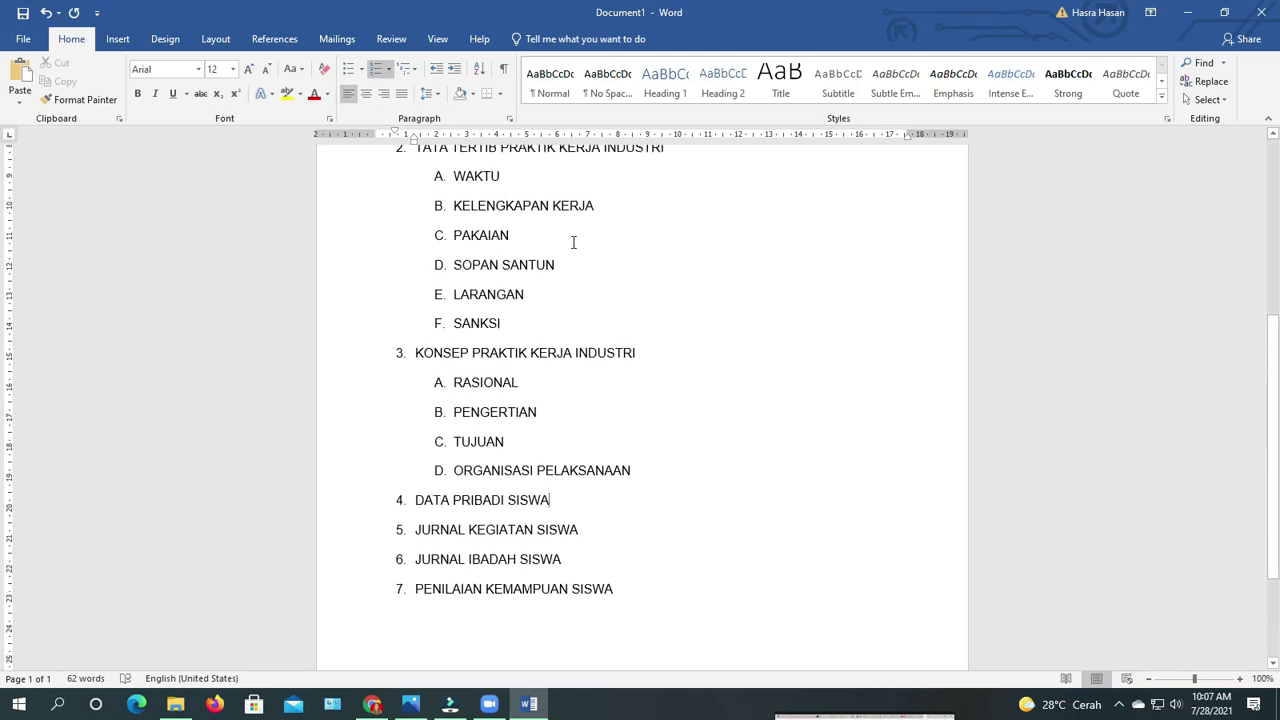
scroll(697, 266, up, 1)
scroll(580, 256, up, 1)
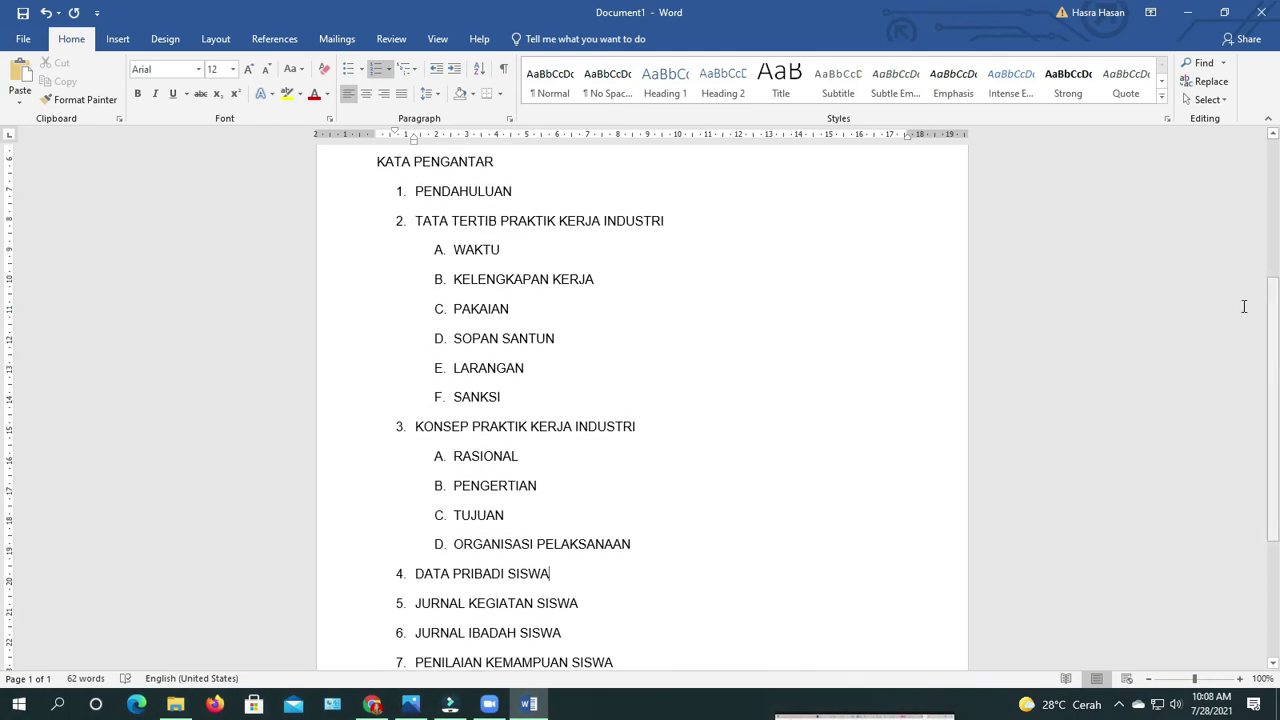
click(578, 250)
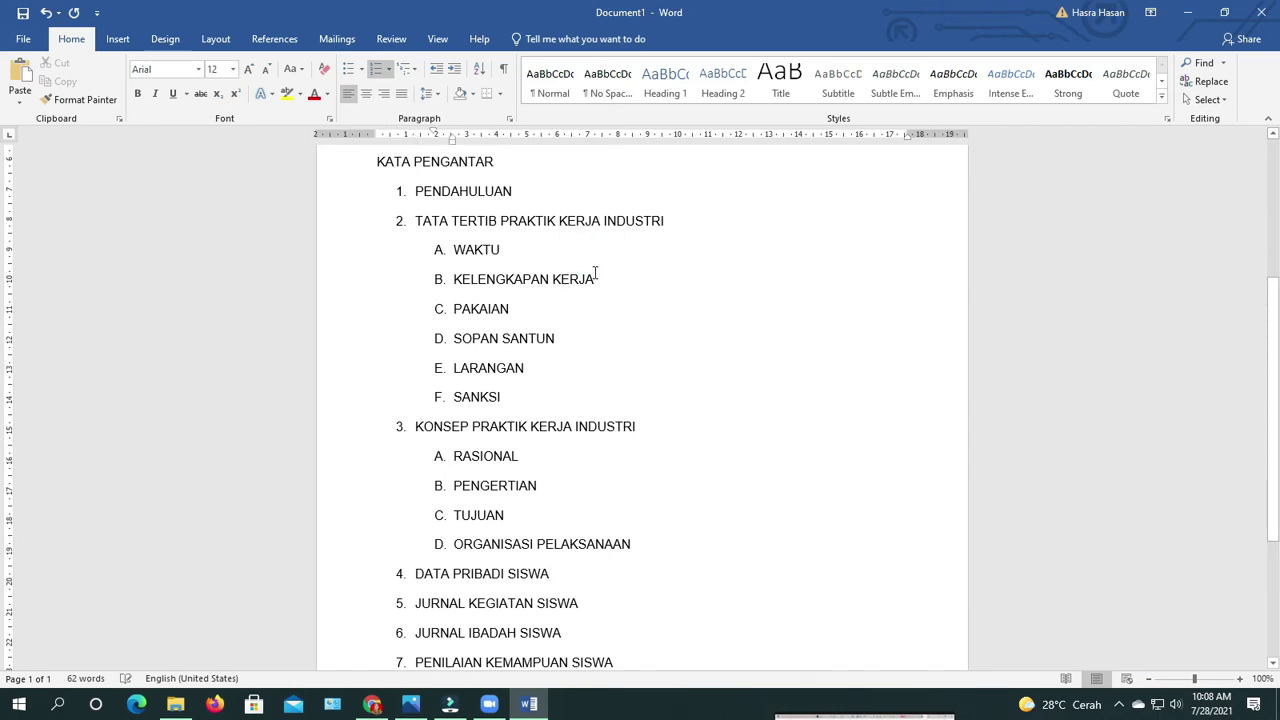
key(Return)
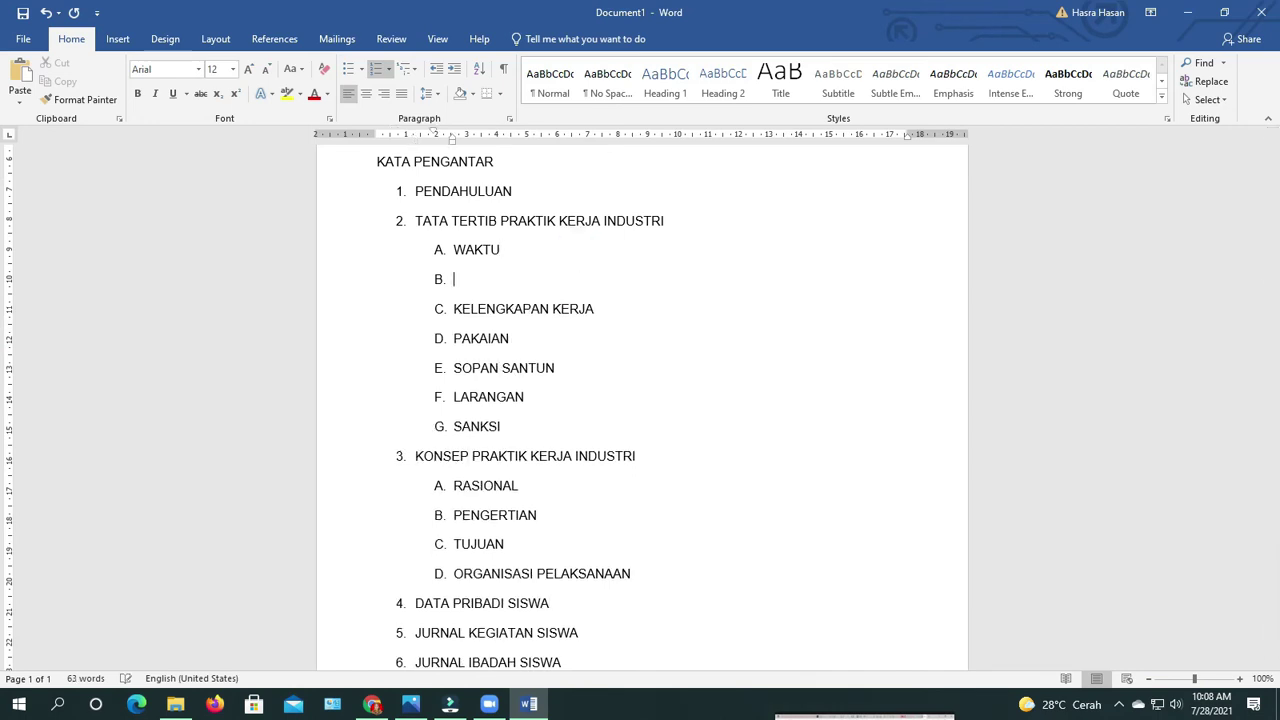
key(BackSpace)
click(389, 70)
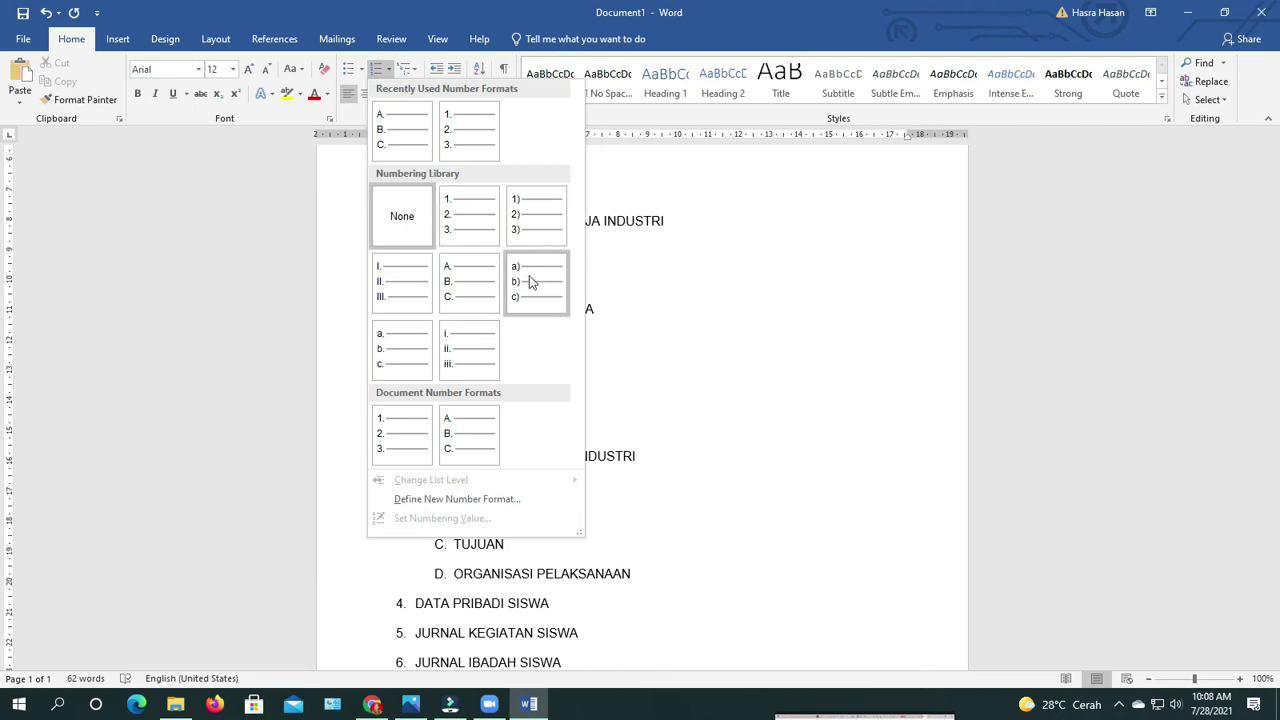
click(362, 69)
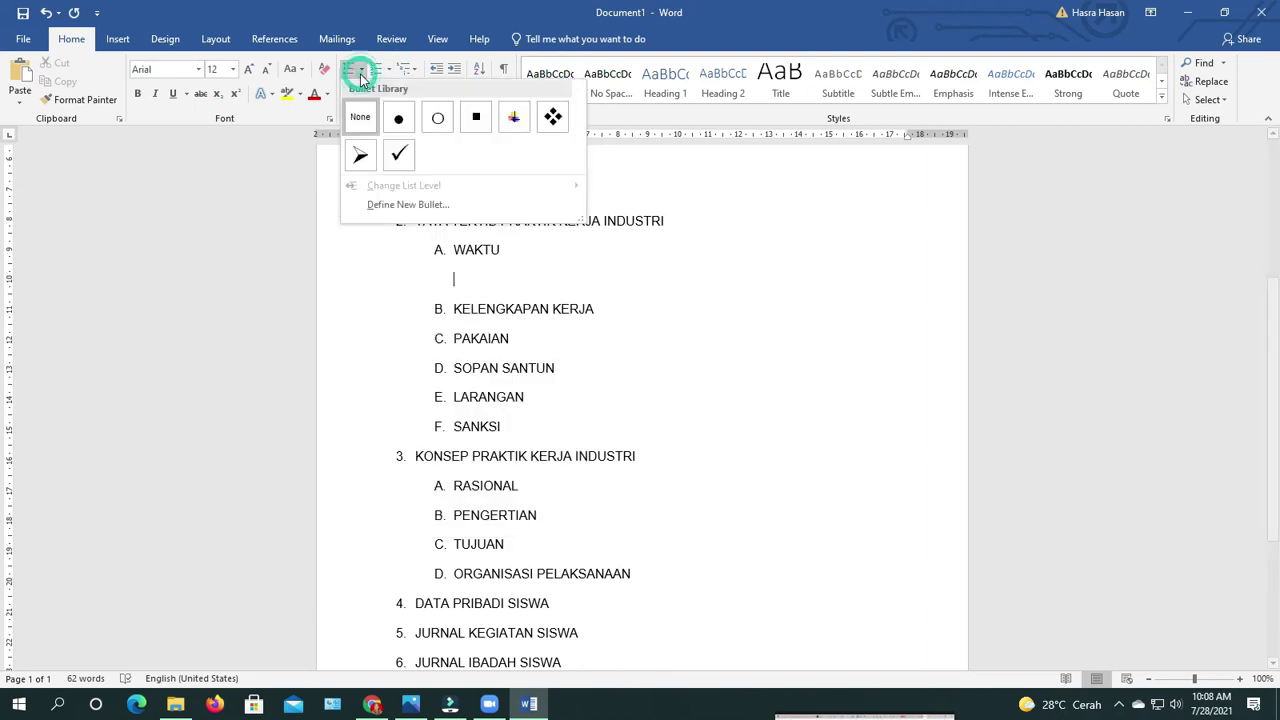
click(399, 119)
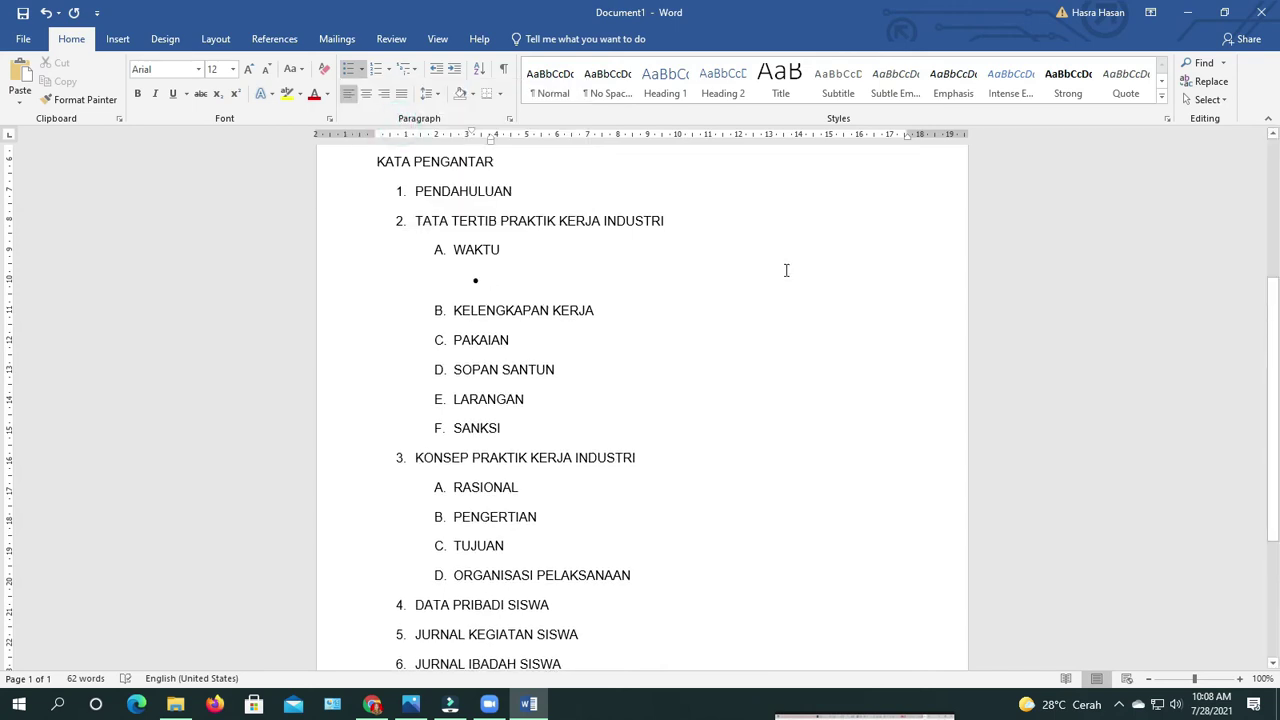
text(MUL)
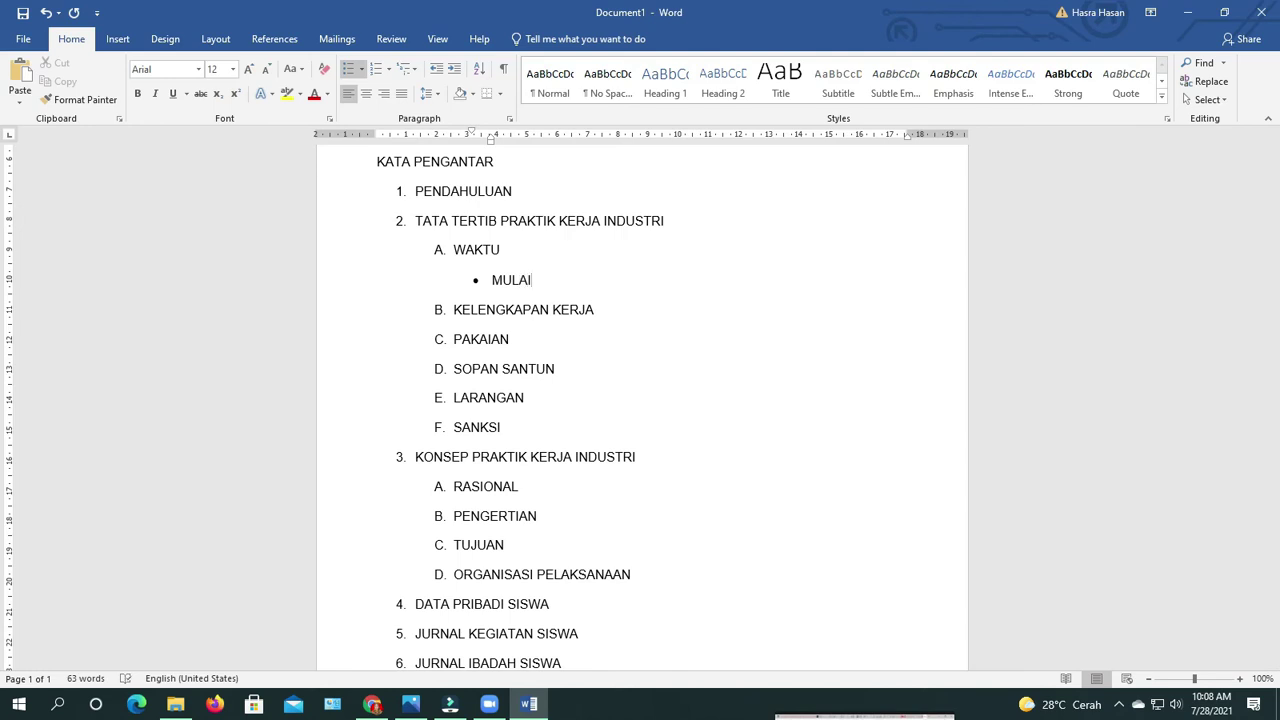
text(AI)
key(Return)
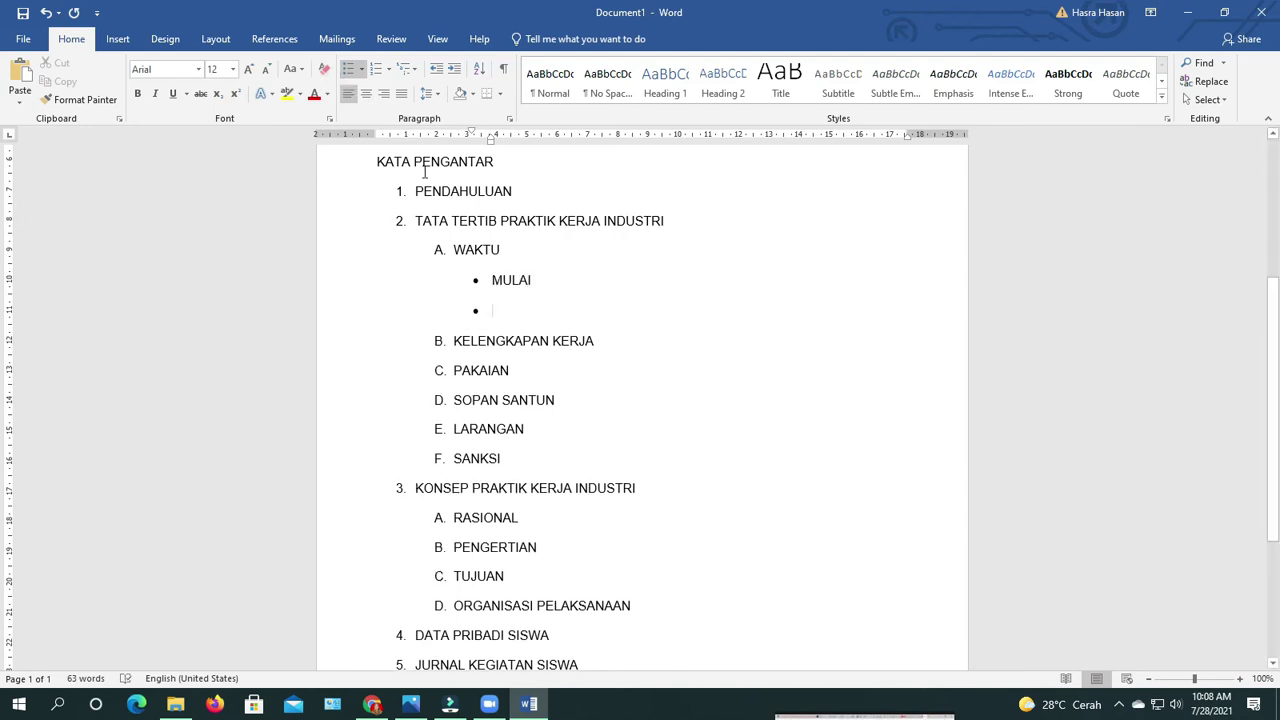
Step: Enter AKHIR as the second bullet under the sub-item WAKTU
text(BERA)
key(BackSpace)
key(BackSpace)
key(BackSpace)
text(AKHIR)
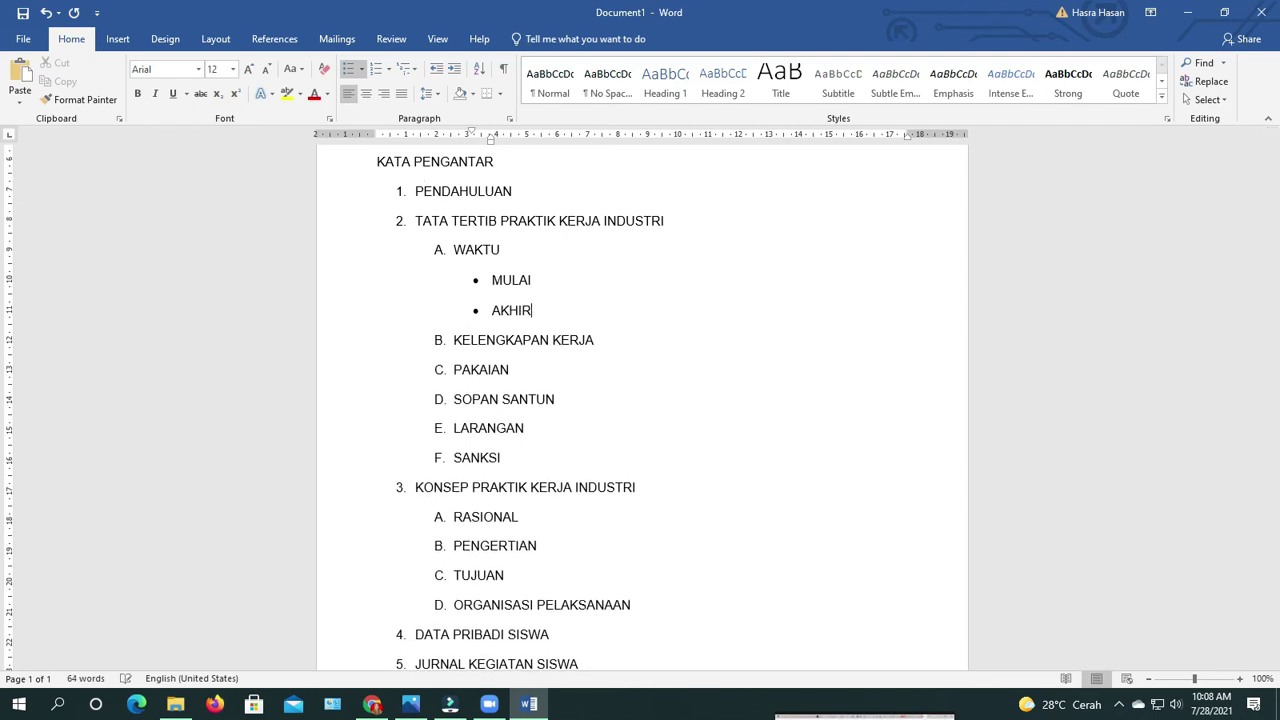
click(614, 343)
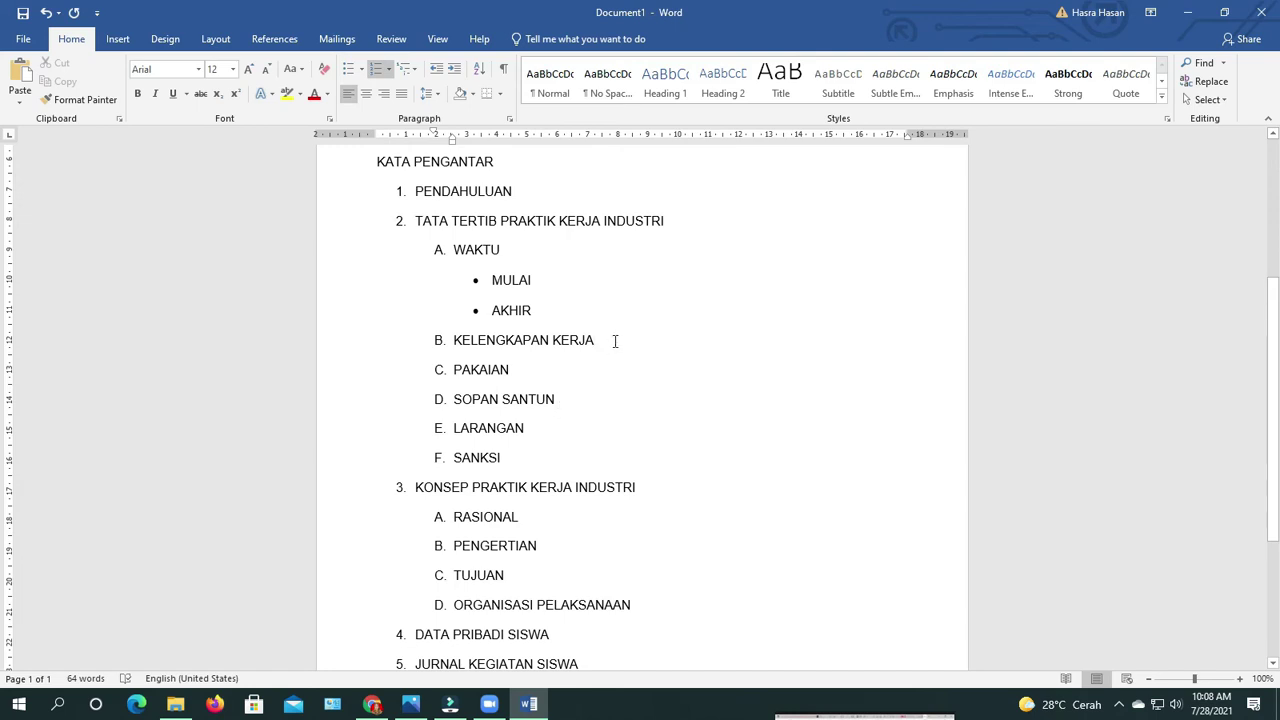
Step: Make the DAFTAR ISI title at the top of the page bold
click(1148, 679)
click(1148, 679)
click(1148, 679)
click(1148, 679)
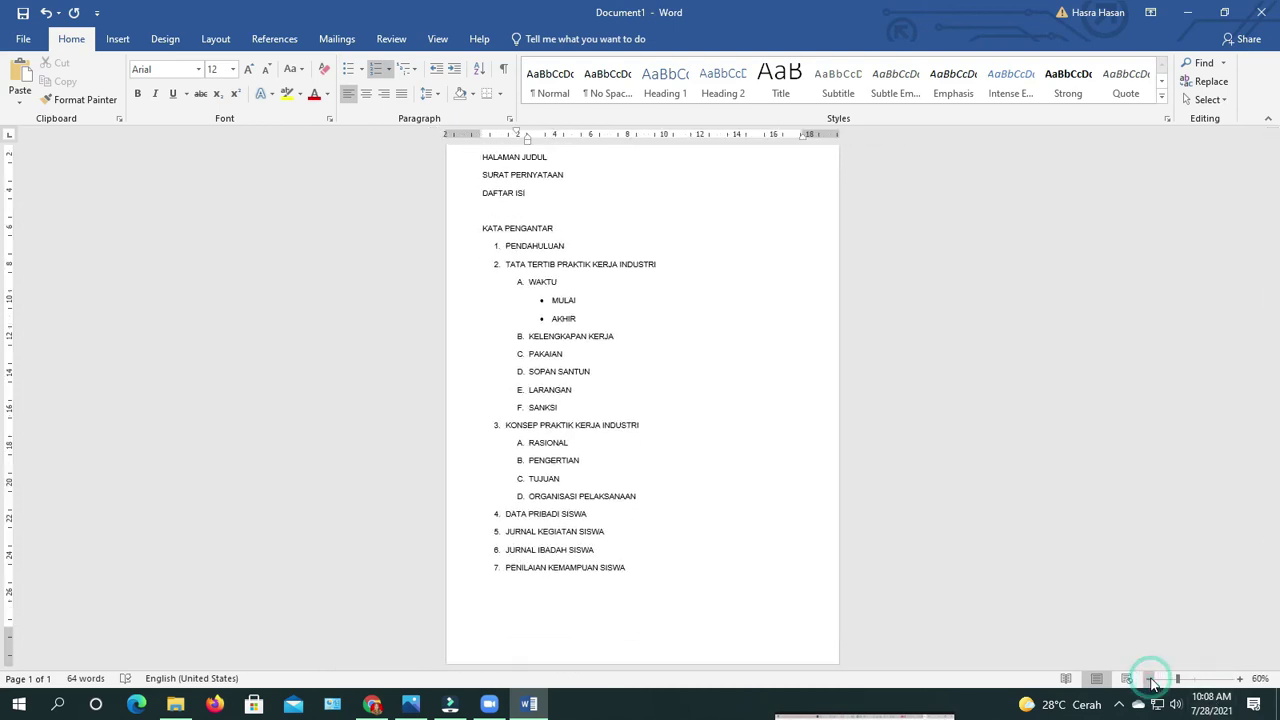
scroll(777, 309, up, 3)
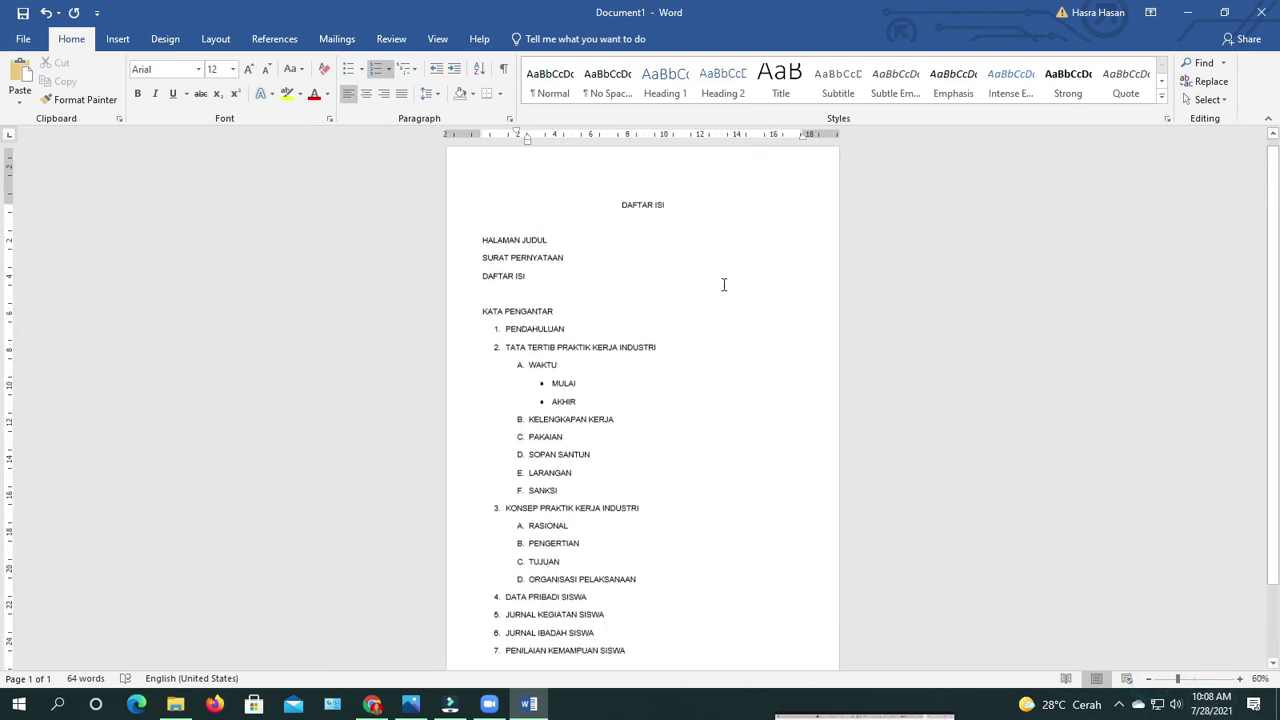
drag(588, 206, 670, 216)
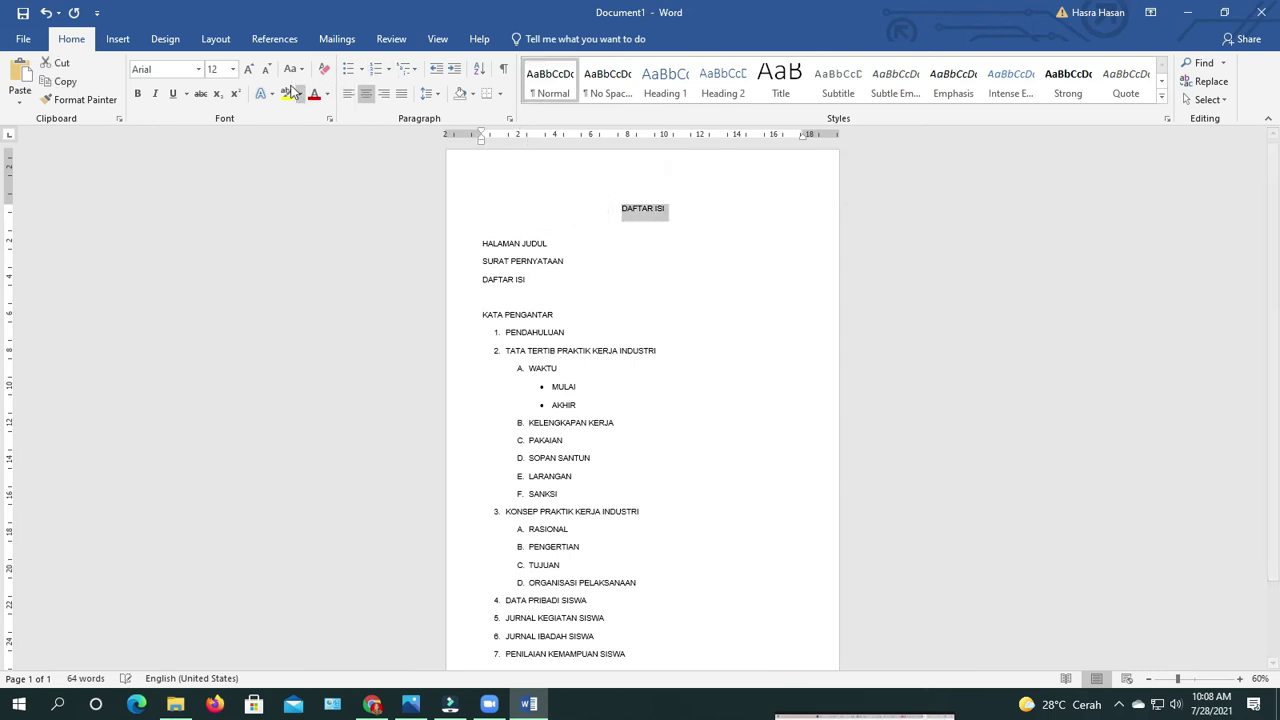
click(137, 95)
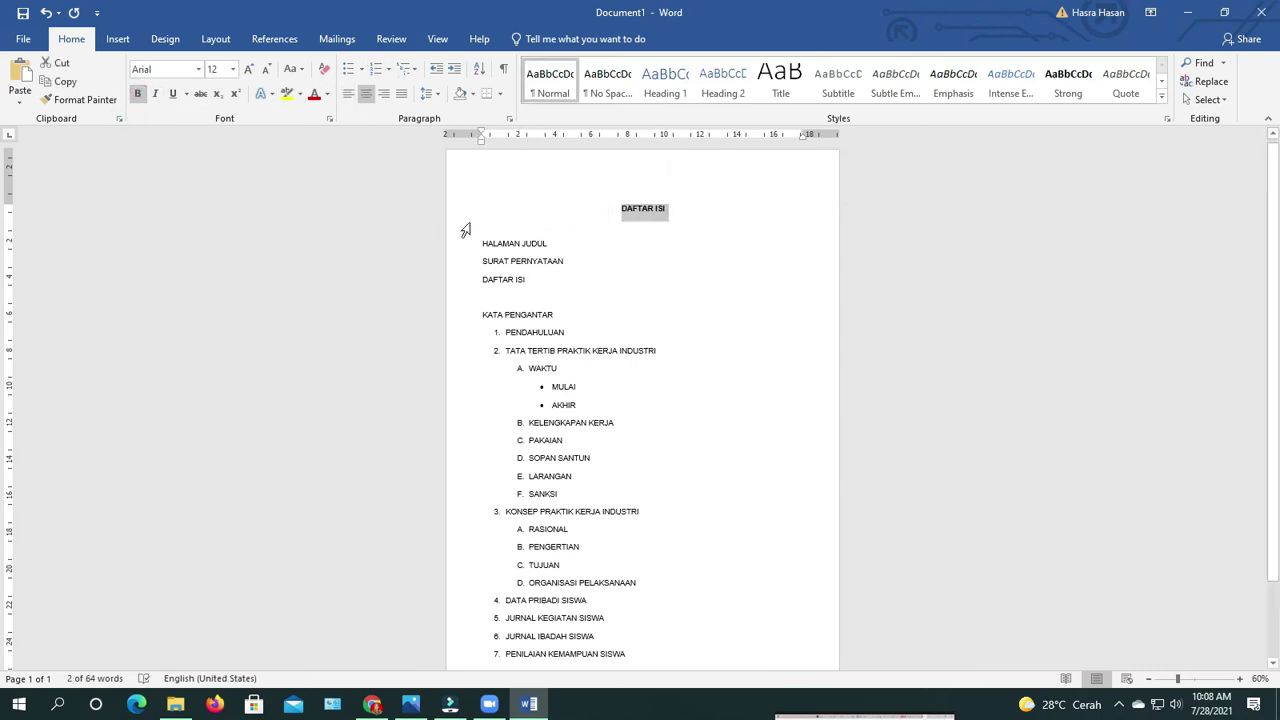
Step: Make the unnumbered entries from HALAMAN JUDUL down to KATA PENGANTAR bold
drag(482, 240, 558, 316)
click(138, 94)
click(686, 296)
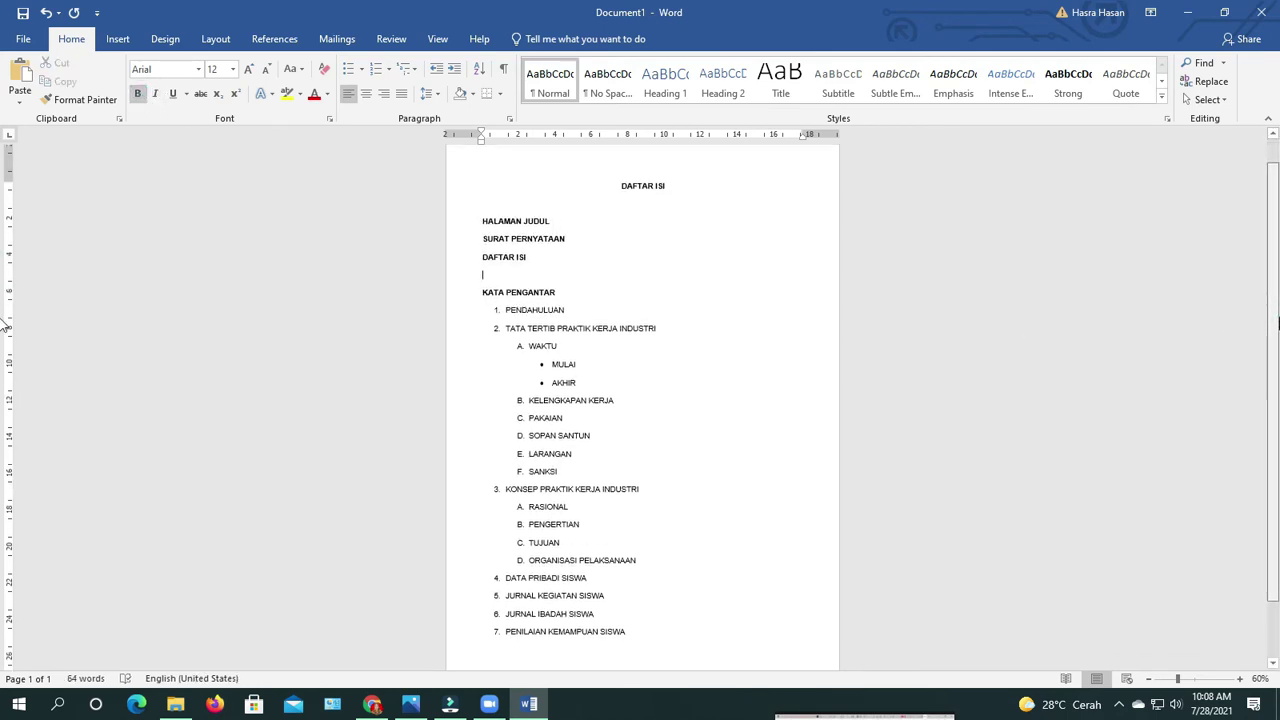
scroll(5, 320, down, 1)
scroll(5, 328, up, 1)
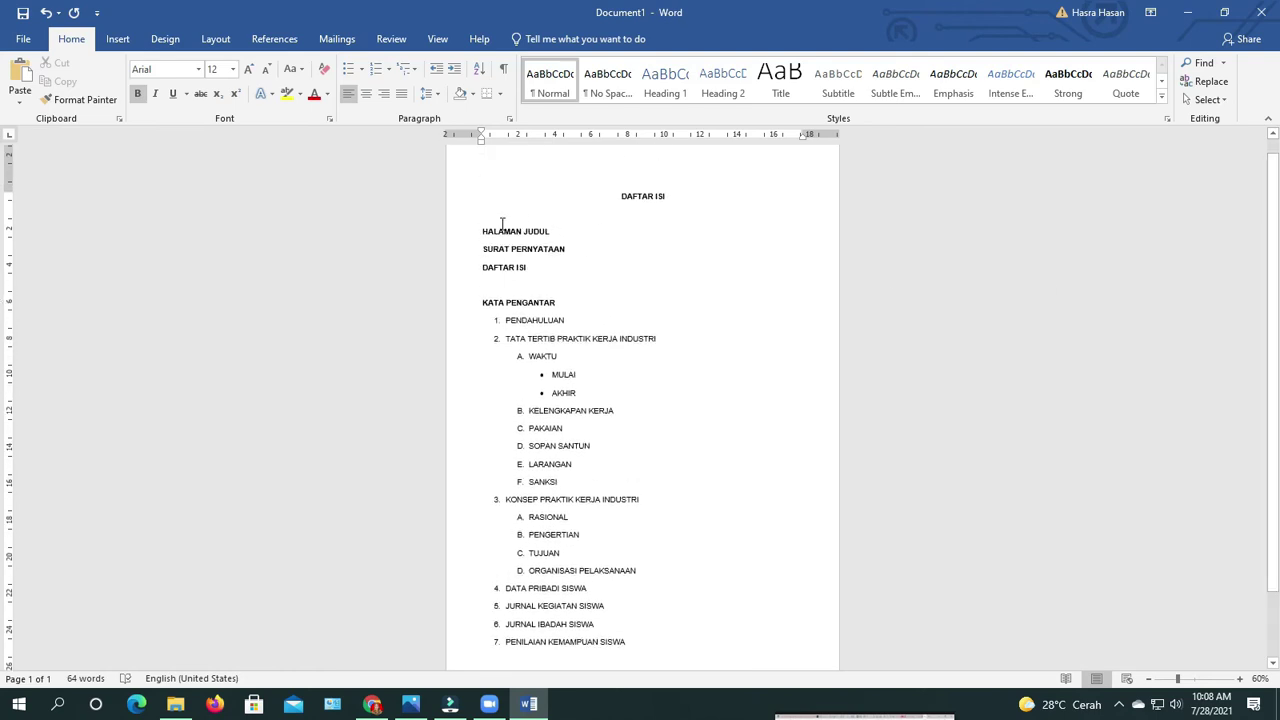
Step: For all entries from HALAMAN JUDUL to PENILAIAN KEMAMPUAN SISWA, add tab stops at 4 cm and 16 cm
drag(479, 229, 628, 645)
key(alt+o)
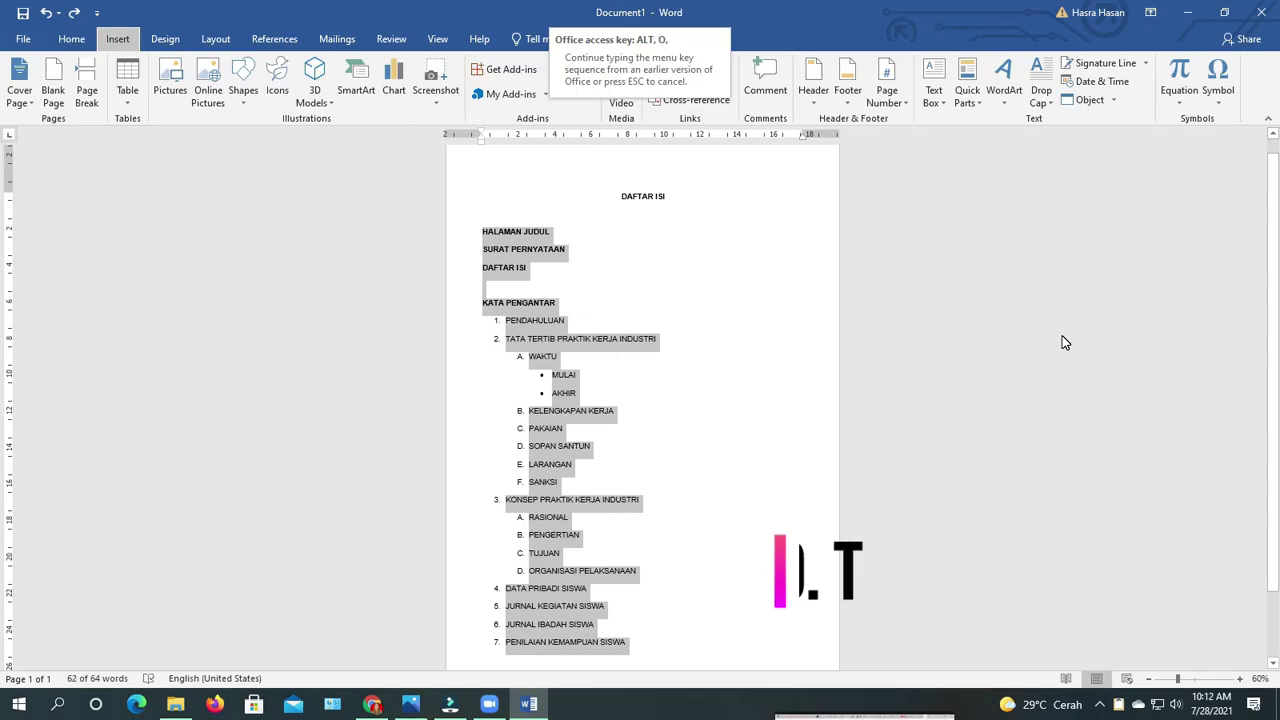
key(t)
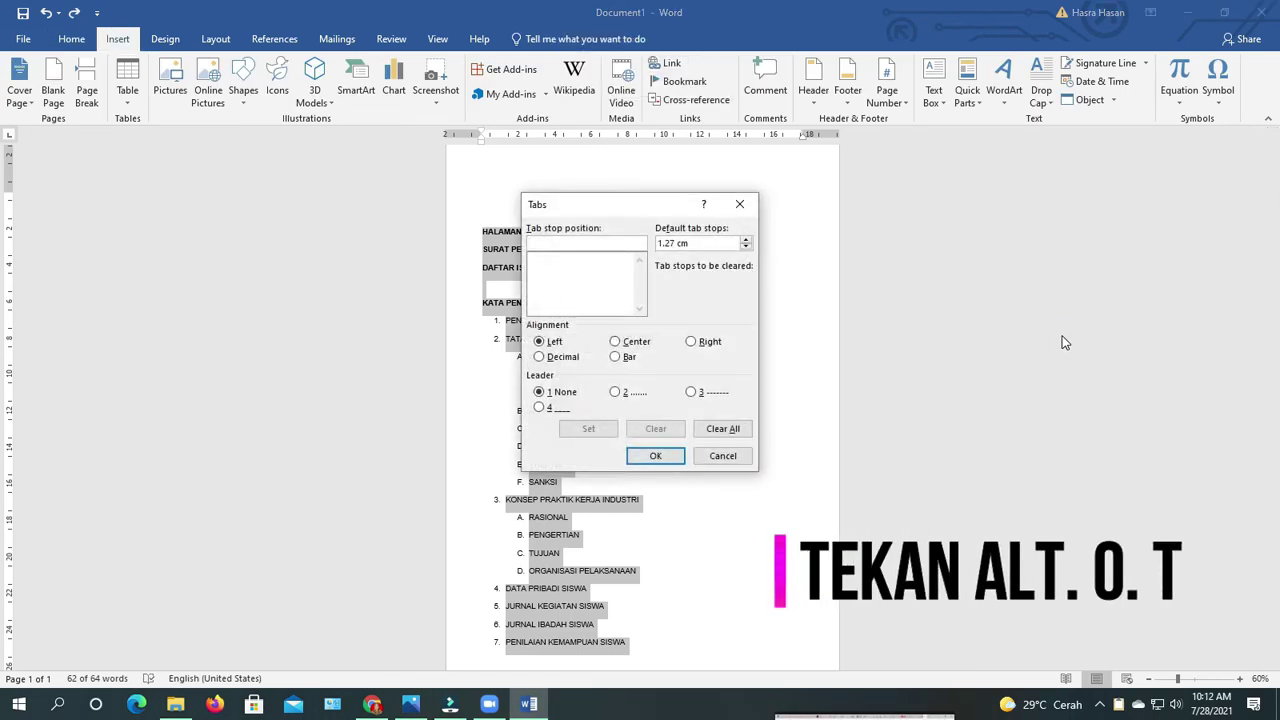
drag(622, 205, 886, 210)
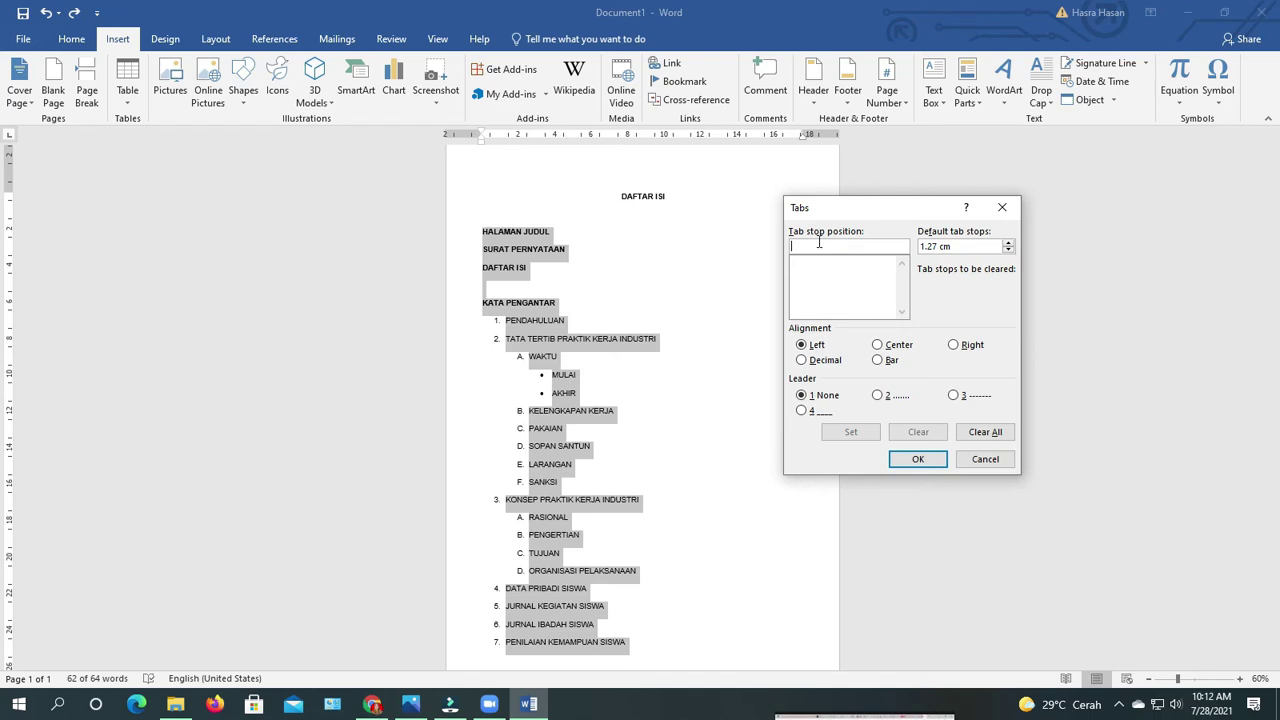
text(4)
click(835, 437)
text(16)
click(842, 437)
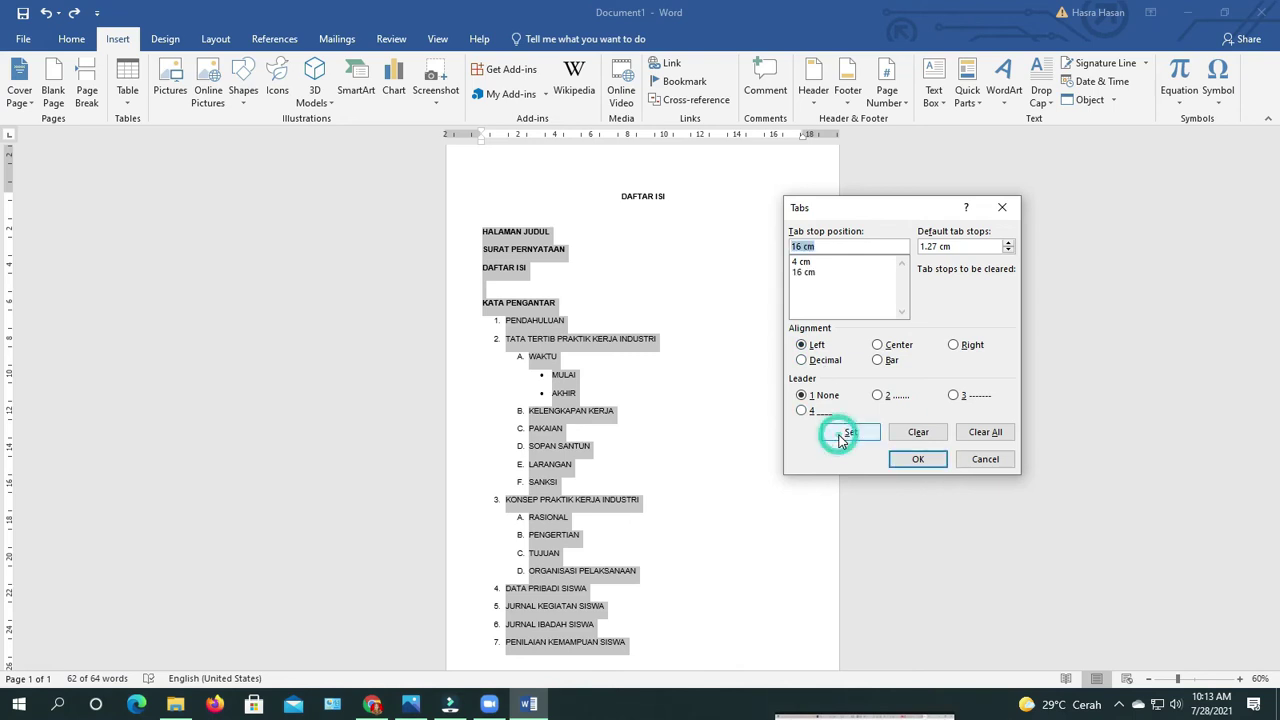
Step: Give the 16 cm tab stop dotted leader style 2 and apply the tab settings to the selected entries
click(877, 396)
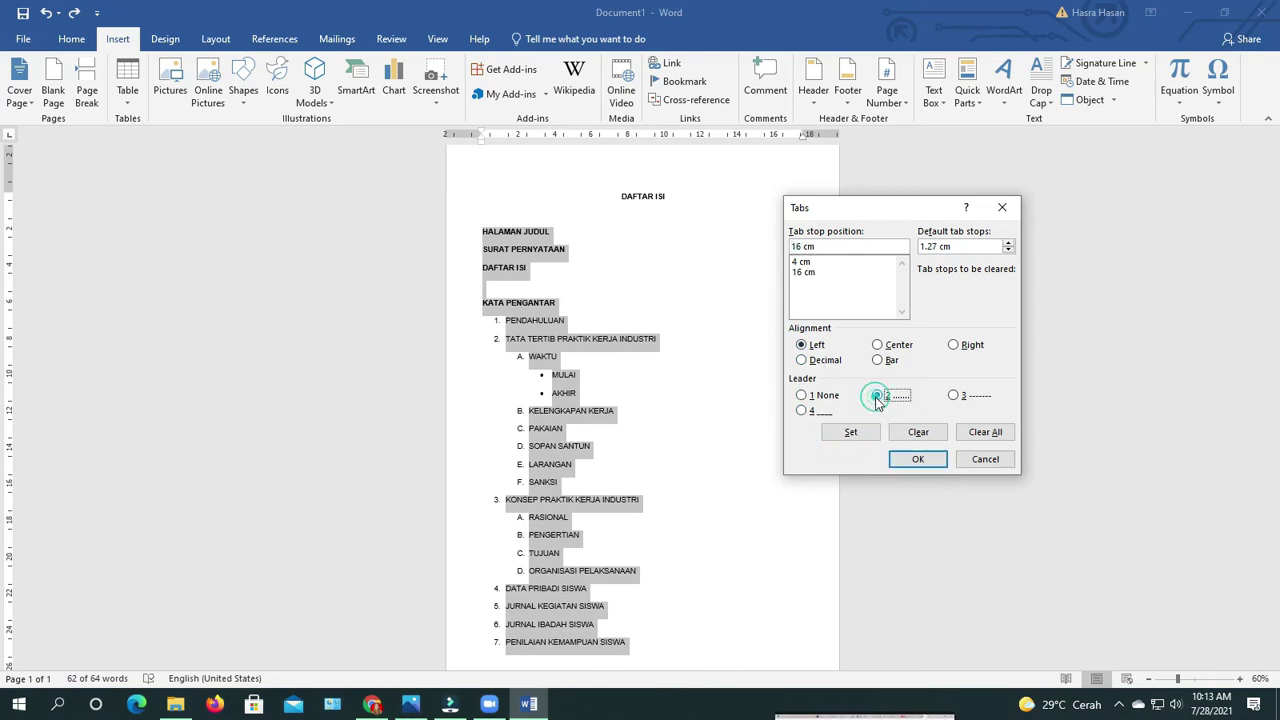
click(855, 436)
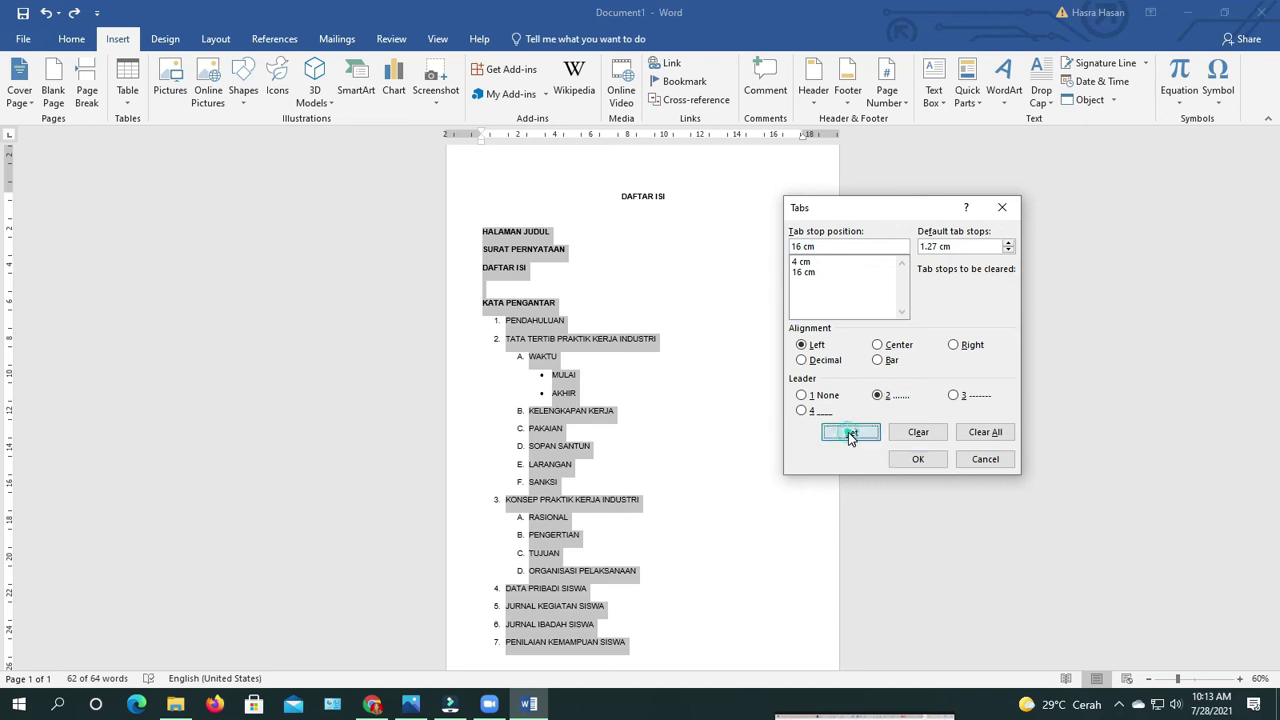
click(918, 462)
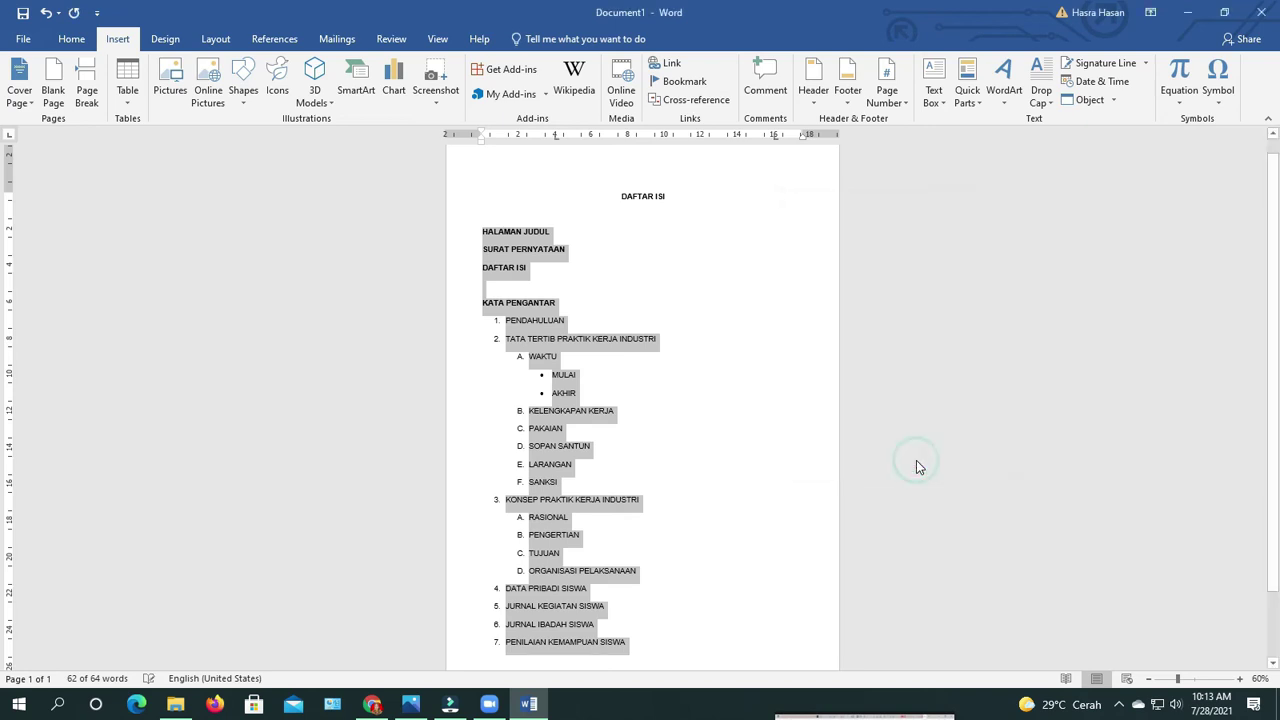
Step: Insert tabbed dot leaders after HALAMAN JUDUL, SURAT PERNYATAAN and DAFTAR ISI, extending to the 16 cm stop
click(595, 241)
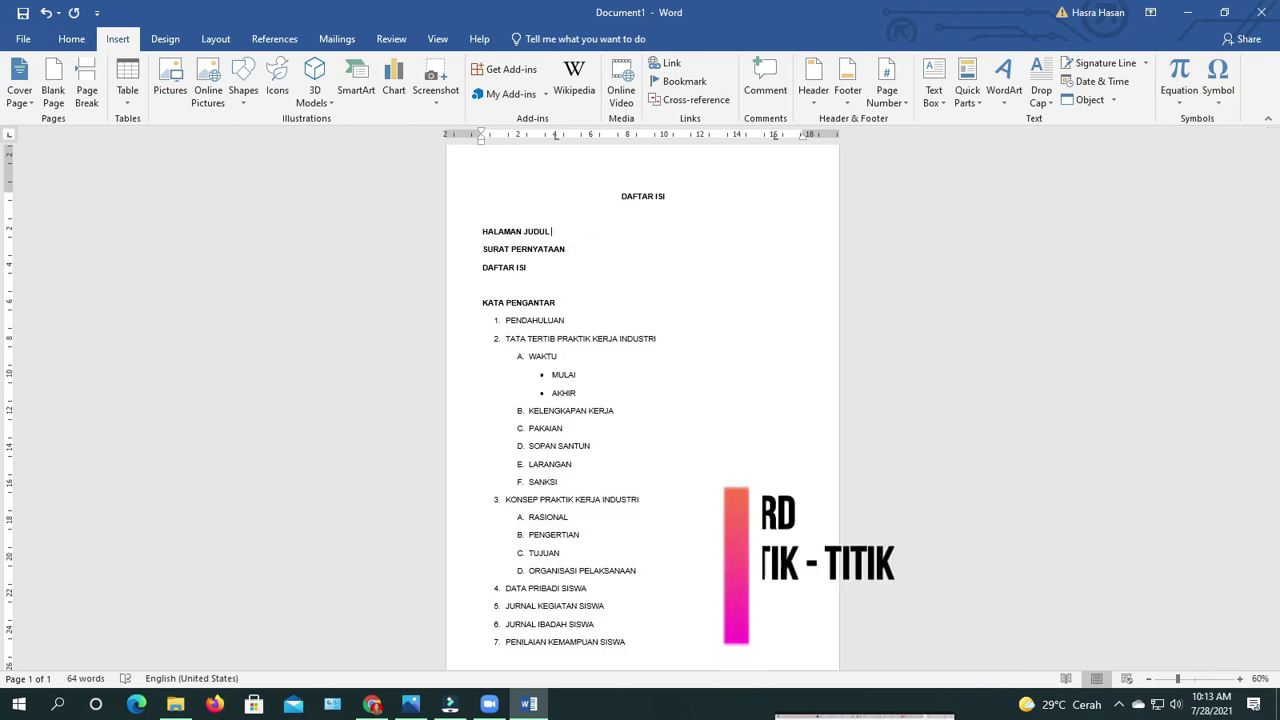
key(Tab)
key(Down)
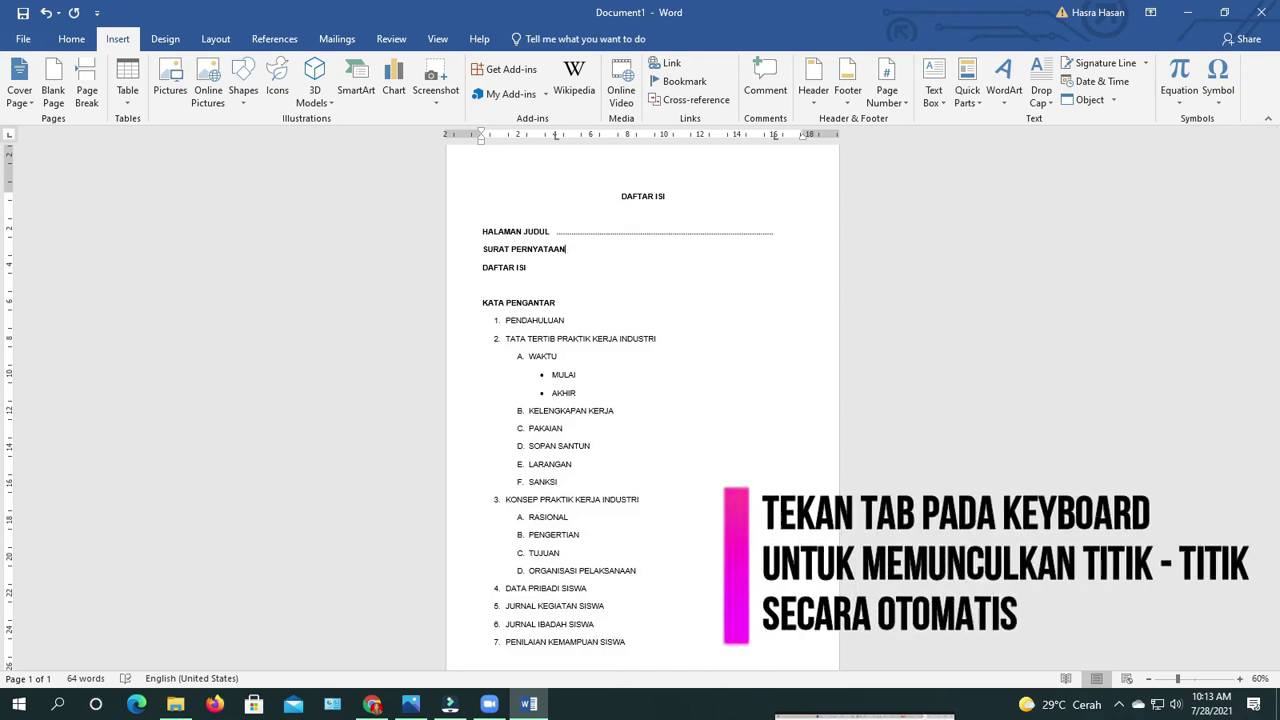
key(Tab)
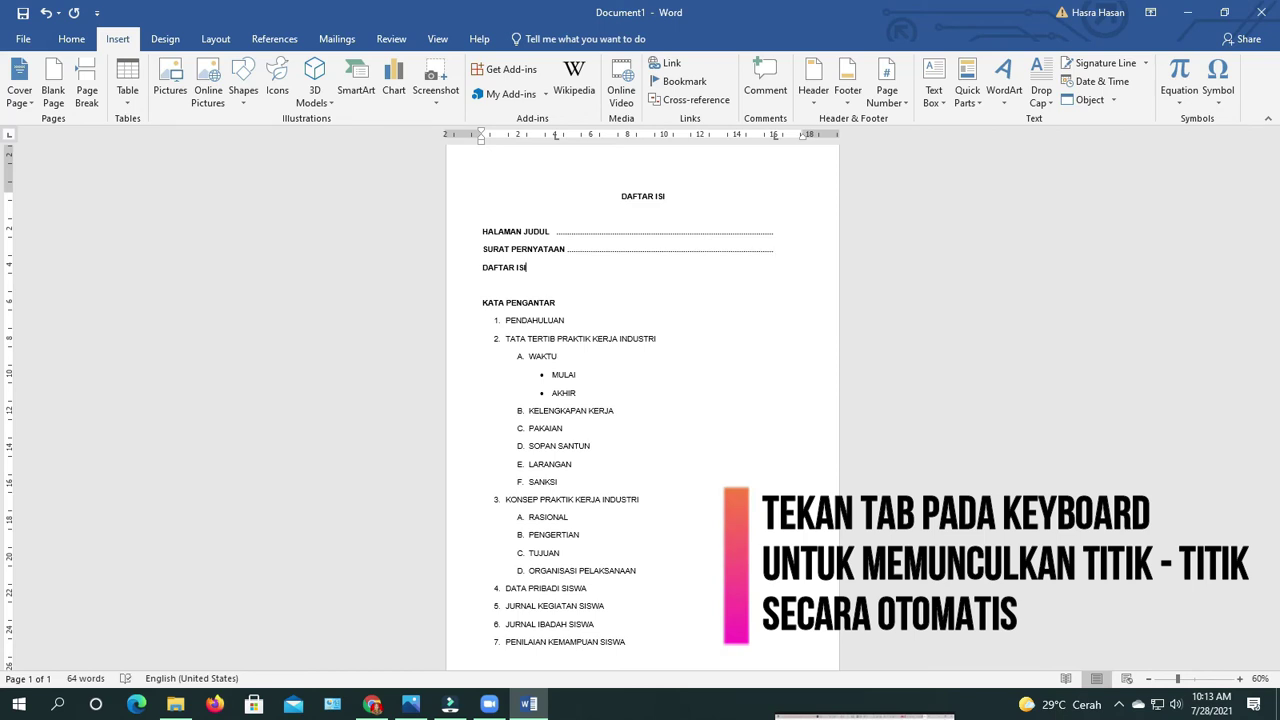
key(Tab)
key(Tab)
Step: Add tabbed dot leaders after KATA PENGANTAR, PENDAHULUAN, TATA TERTIB PRAKTIK KERJA INDUSTRI and WAKTU
click(566, 320)
key(Up)
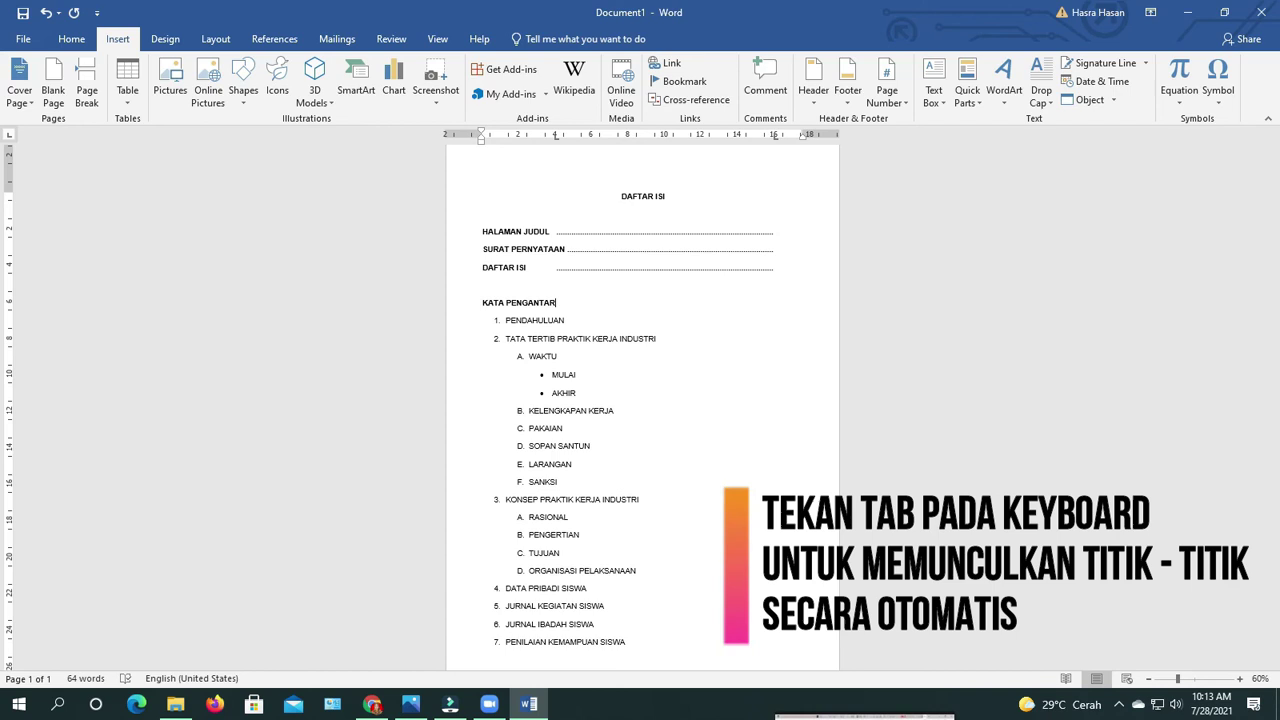
key(Tab)
key(Tab)
key(Tab)
key(Down)
key(Tab)
key(Down)
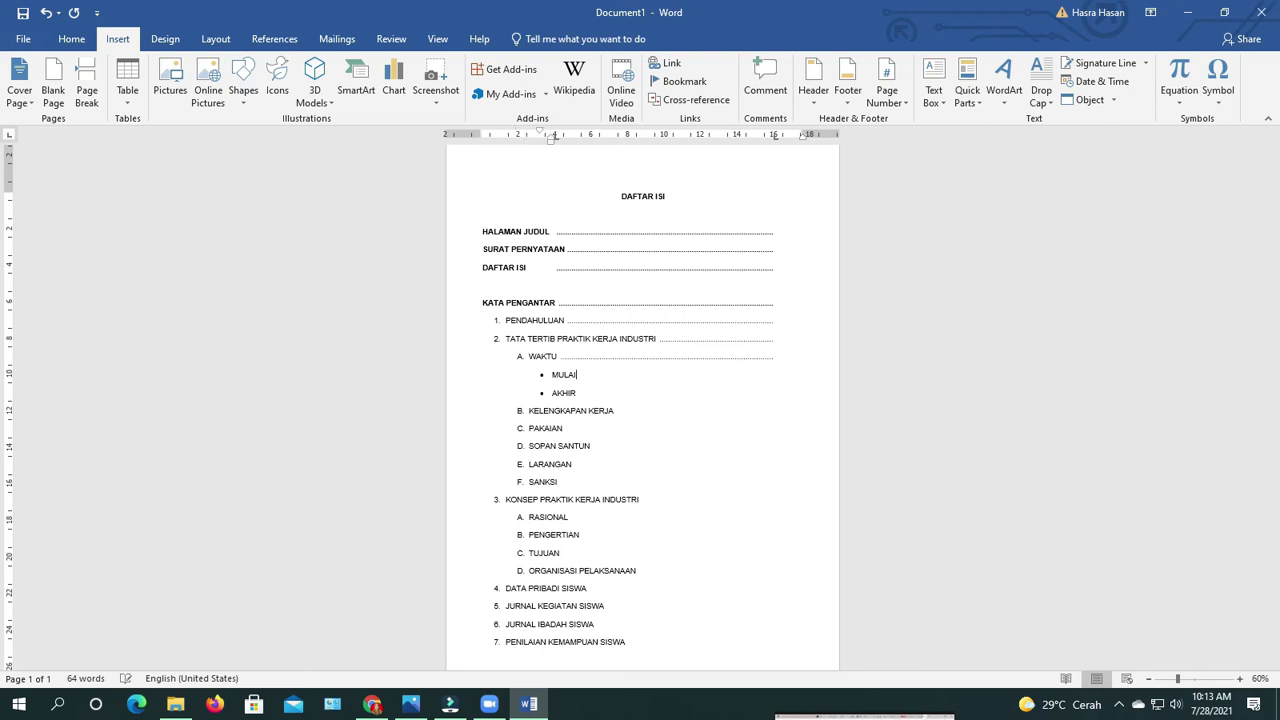
Step: Add tabbed dot leaders after the bullets MULAI and AKHIR and the sub-items KELENGKAPAN KERJA through SANKSI
key(Tab)
key(Tab)
key(Down)
key(Tab)
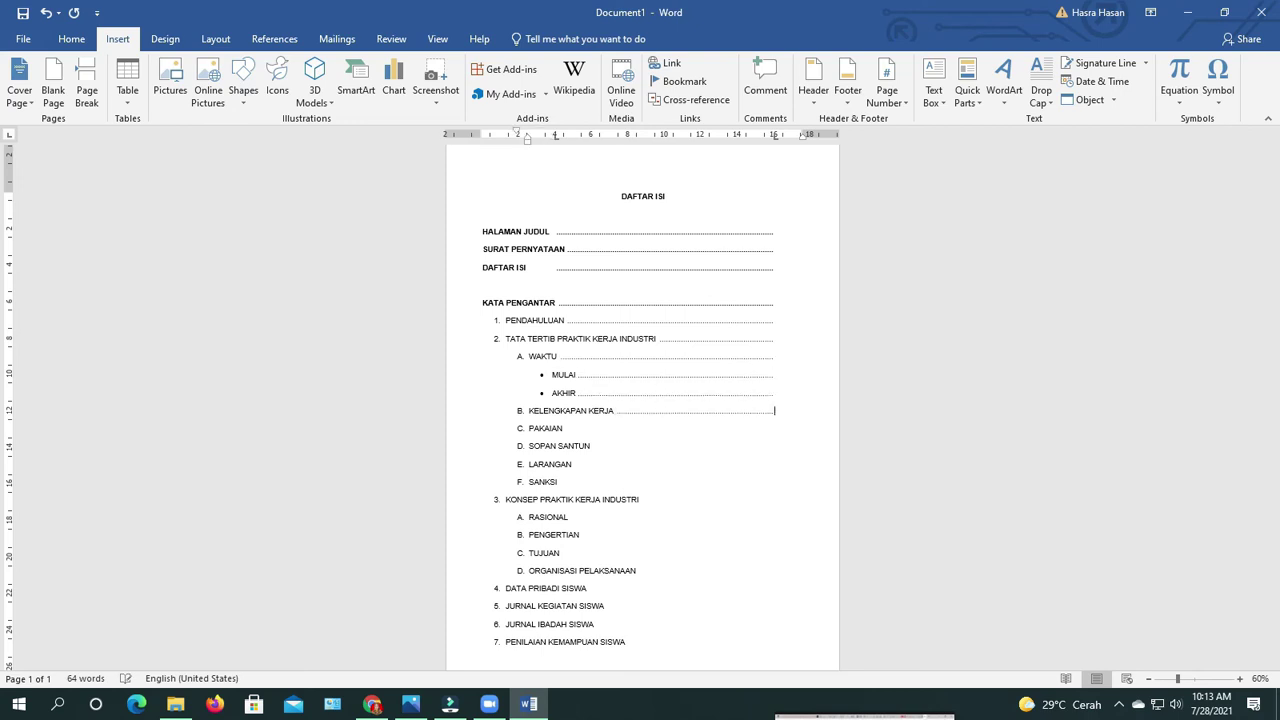
key(Tab)
key(Tab)
key(Tab)
key(Tab)
Step: Add tabbed dot leaders after KONSEP PRAKTIK KERJA INDUSTRI and its sub-items RASIONAL, PENGERTIAN, TUJUAN and ORGANISASI PELAKSANAAN
click(657, 497)
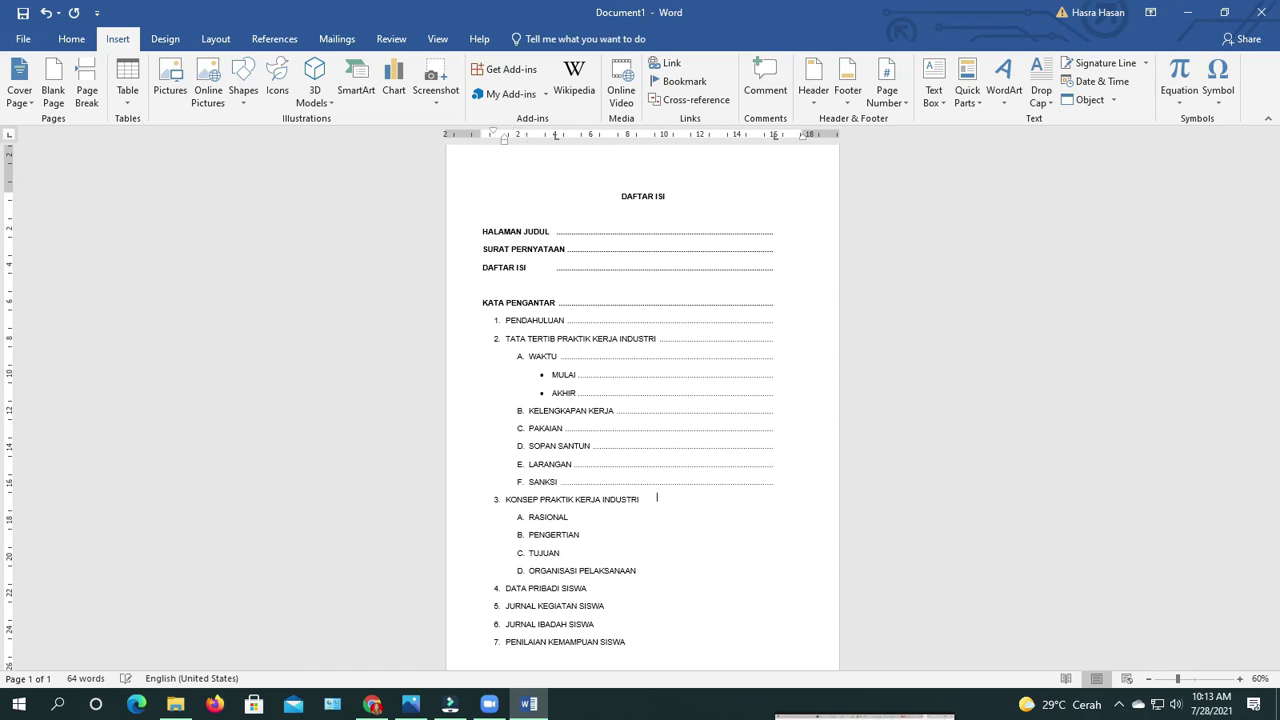
key(Tab)
click(756, 517)
key(Tab)
key(Tab)
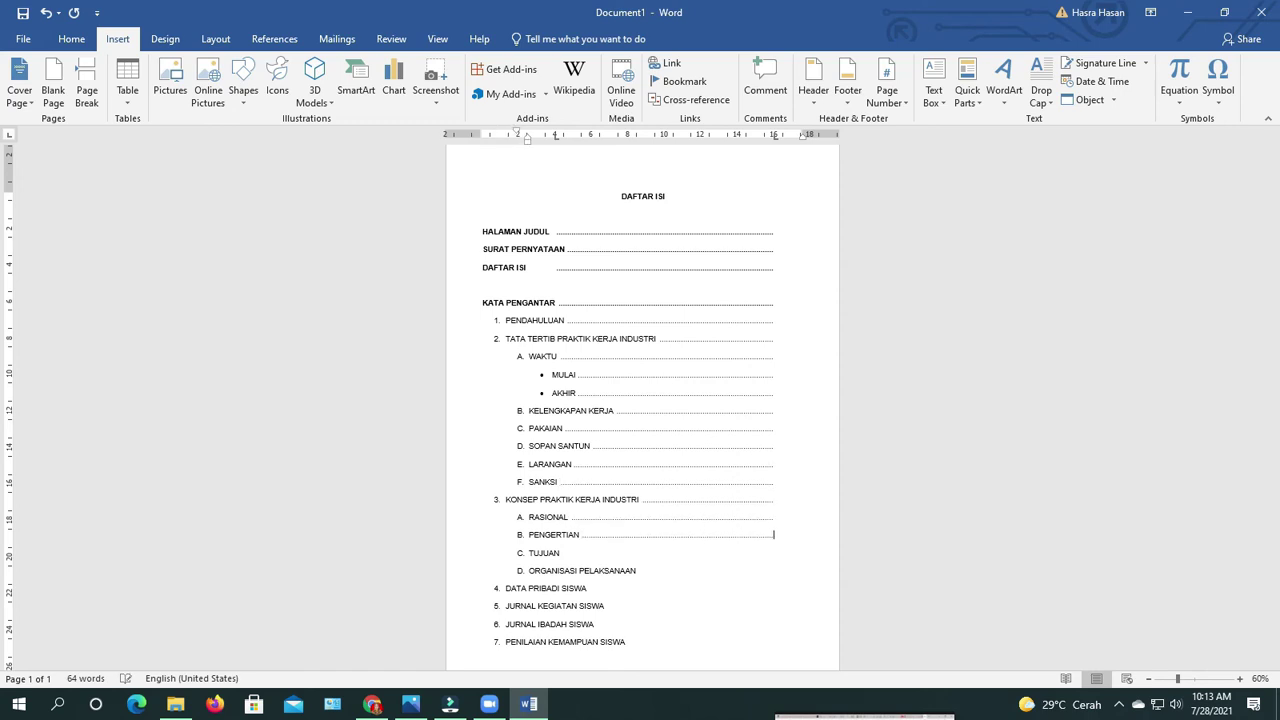
key(Tab)
key(Tab)
Step: Add tabbed dot leaders after items 4 to 7, from DATA PRIBADI SISWA to PENILAIAN KEMAMPUAN SISWA
click(720, 588)
key(Tab)
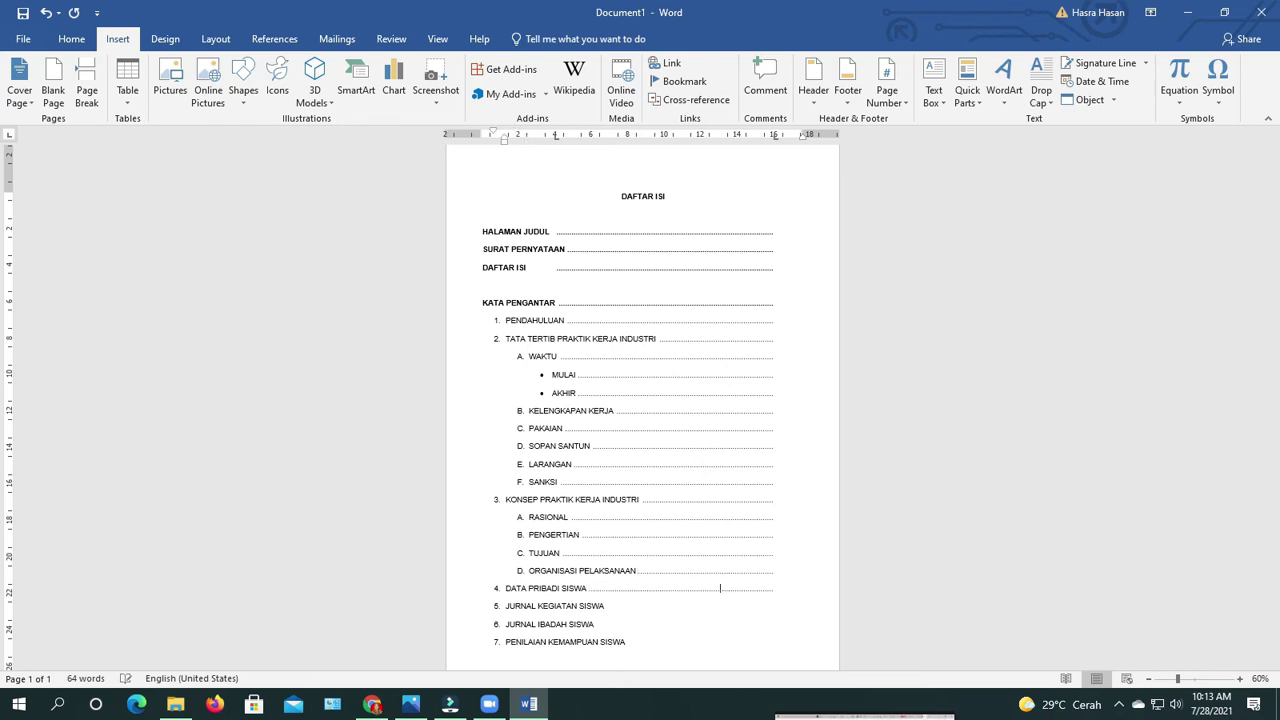
key(Tab)
key(Tab)
key(Tab)
Step: Enter the page numbers i, ii and iii after the leaders of HALAMAN JUDUL, SURAT PERNYATAAN and DAFTAR ISI
click(779, 231)
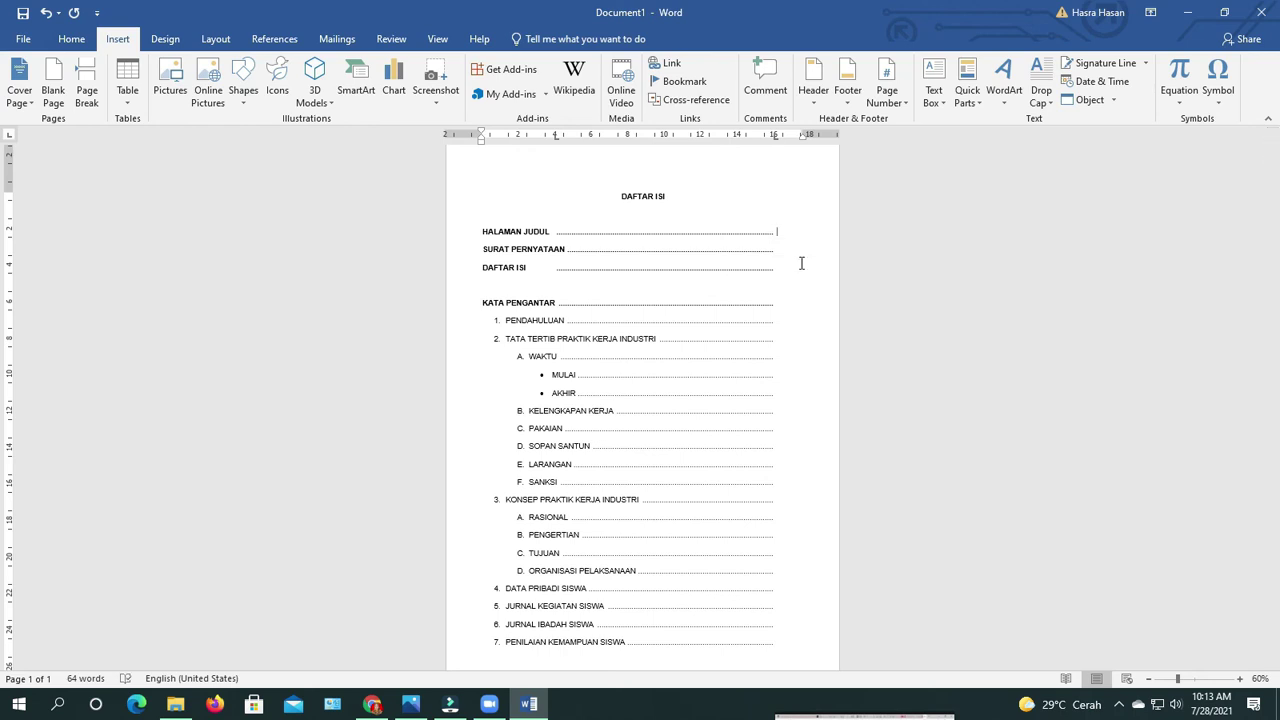
text(i)
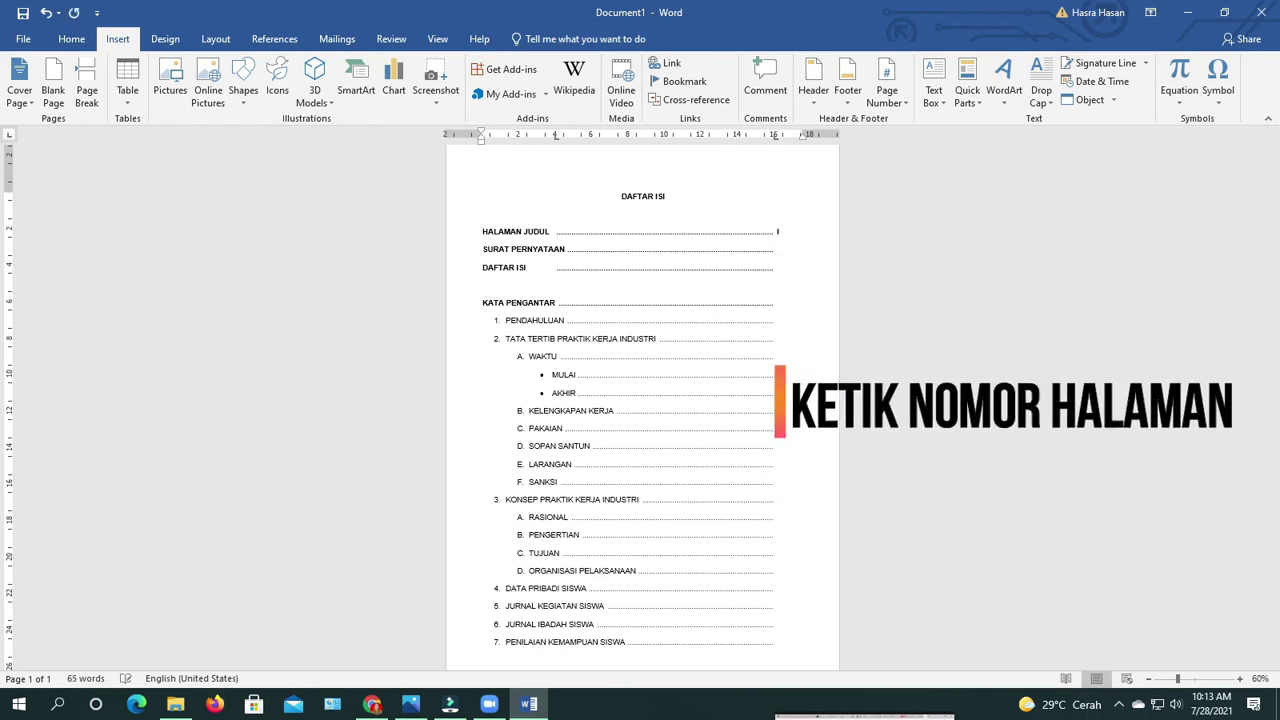
key(Down)
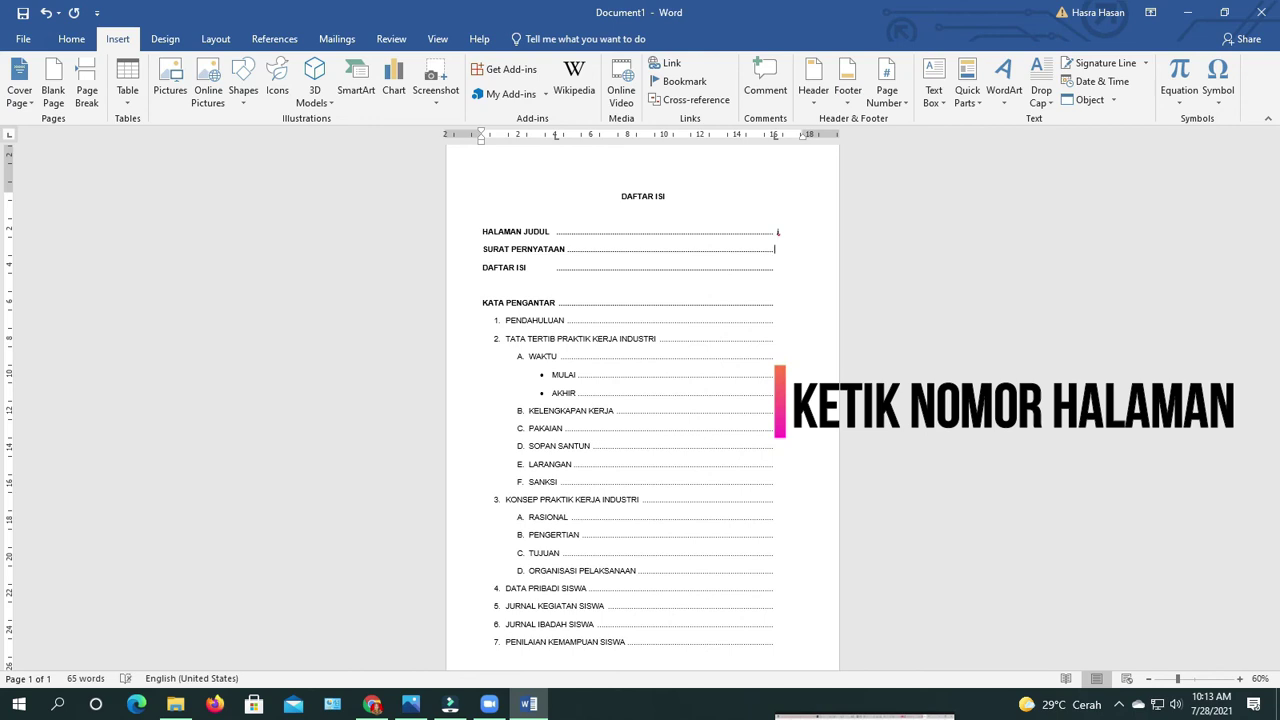
text(ii)
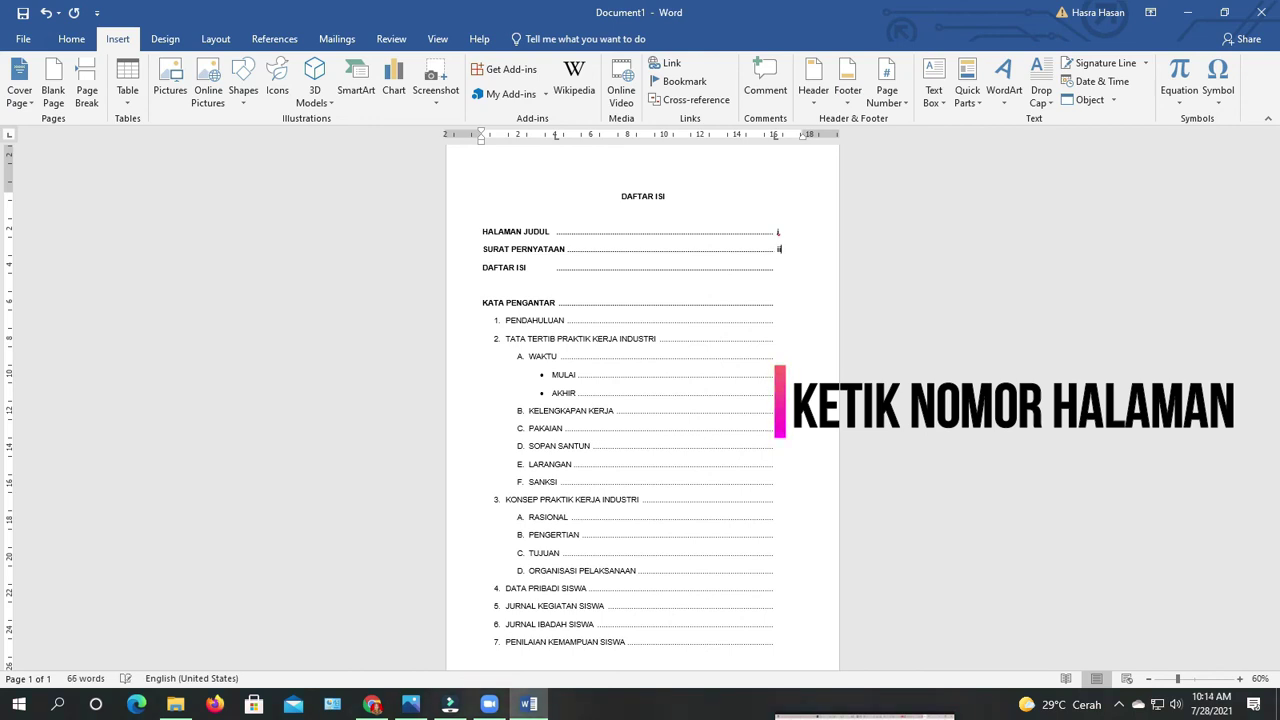
key(Down)
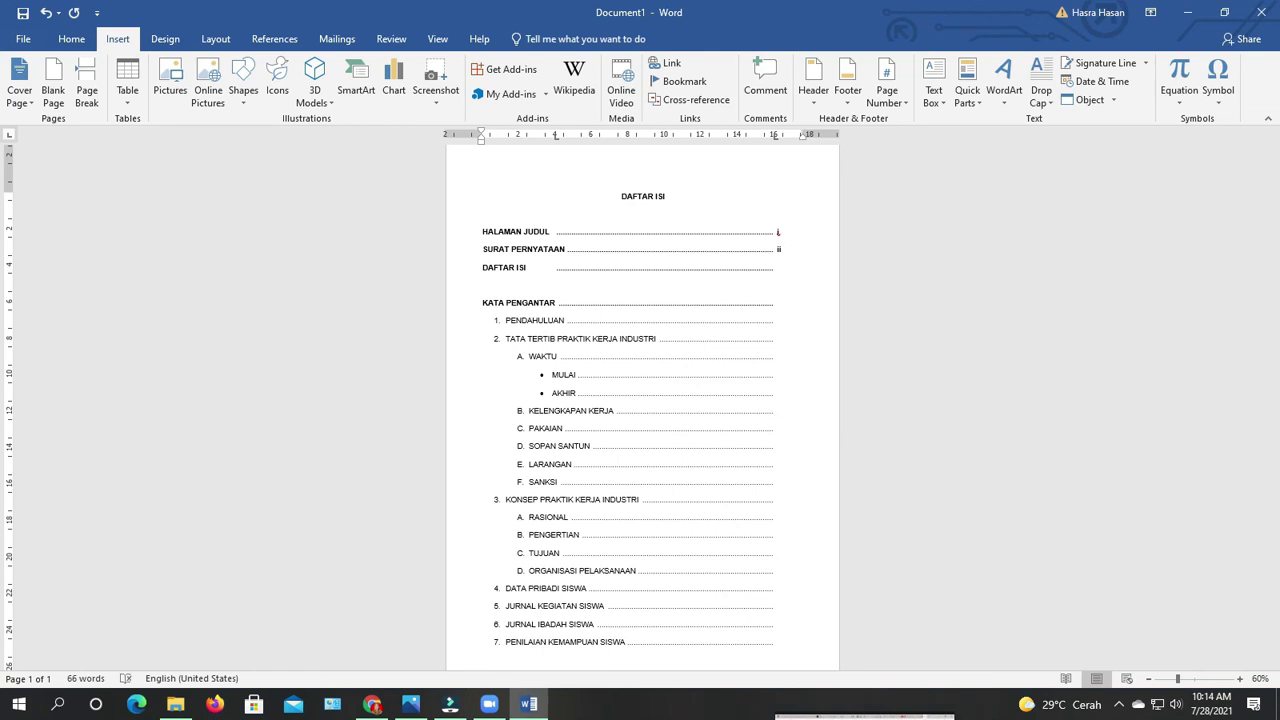
Step: Enter page 1 for KATA PENGANTAR, 2 for PENDAHULUAN, and 4 for TATA TERTIB PRAKTIK KERJA INDUSTRI, WAKTU, MULAI and AKHIR
key(Down)
key(Down)
text(1)
key(Down)
text(2)
text(4)
key(Down)
key(Down)
text(44)
Step: Enter page 5 for KELENGKAPAN KERJA and PAKAIAN, 6 for SOPAN SANTUN and LARANGAN, and 7 for SANKSI
key(Down)
text(5)
text(5)
text(6)
key(Down)
text(6)
key(Down)
Step: Enter page 9 for KONSEP PRAKTIK KERJA INDUSTRI, RASIONAL and PENGERTIAN, and 10 for TUJUAN and ORGANISASI PELAKSANAAN
key(Down)
text(9)
key(Down)
text(91010)
Step: Enter the page numbers 12, 13, 14 and 15 for items 4 to 7, in order
click(775, 589)
text(121314)
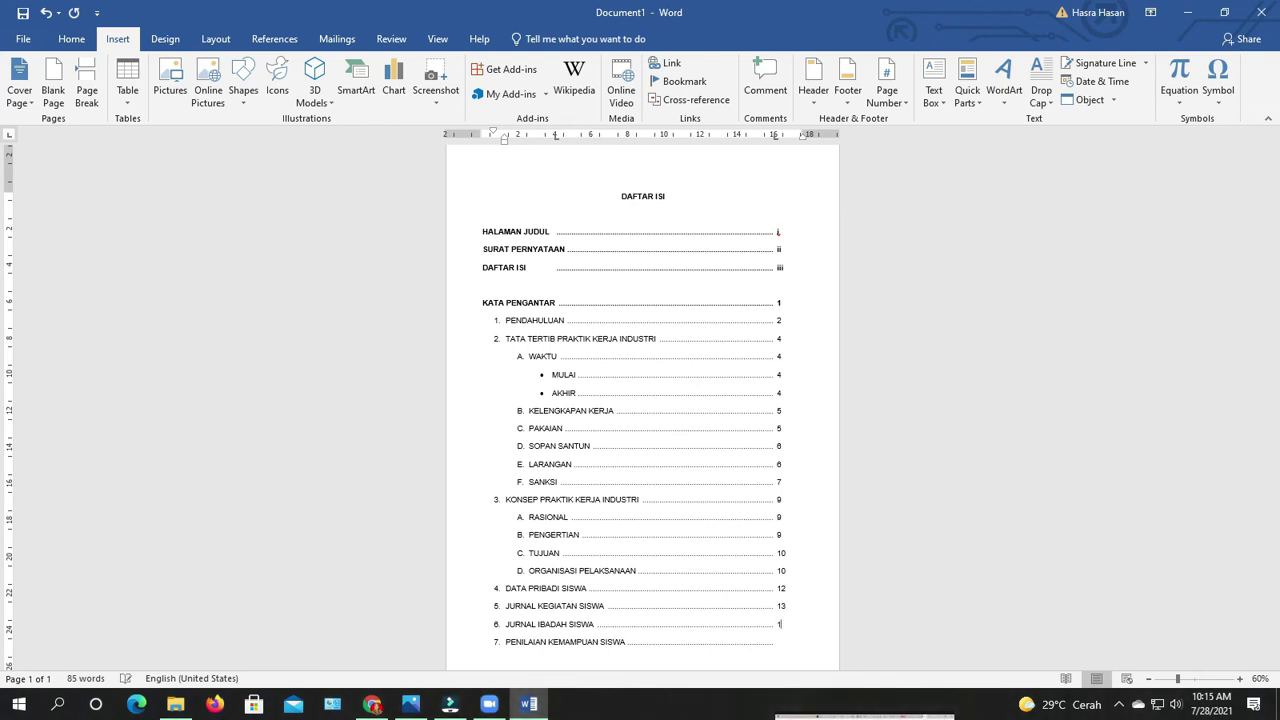
text(15)
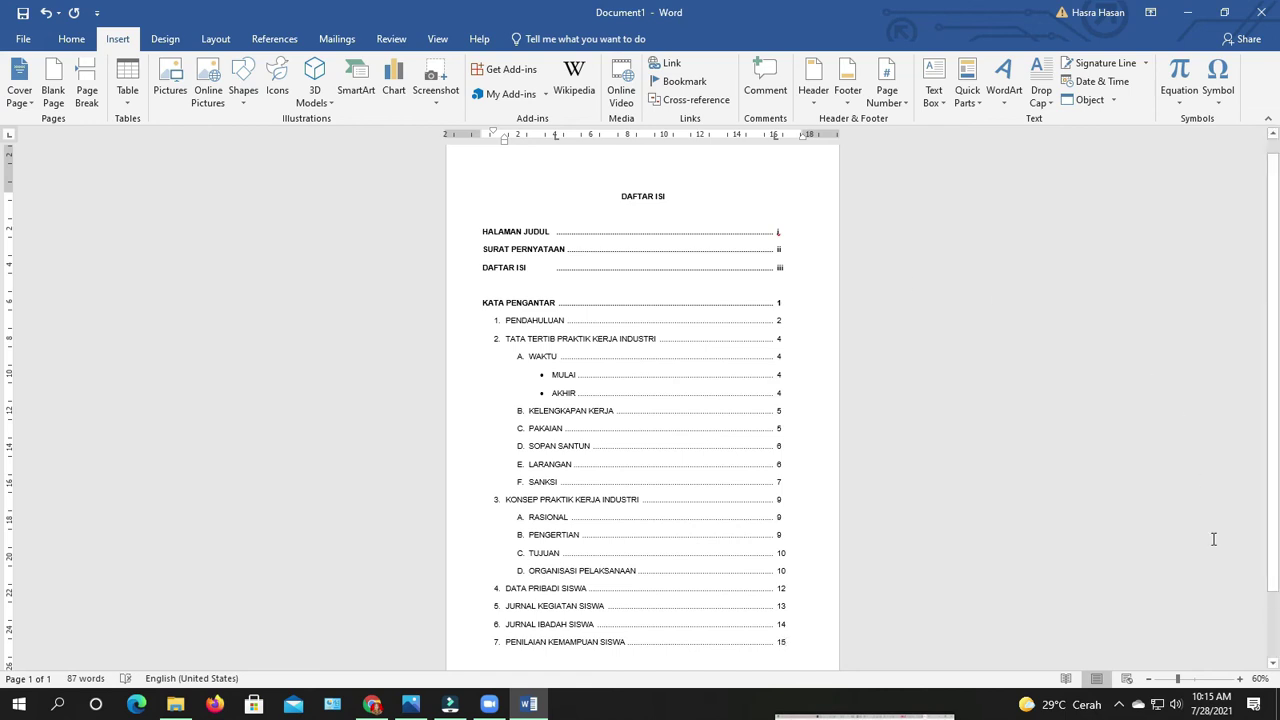
Step: Review the finished table of contents at 100% zoom, checking the dot leaders and page numbers from title to last entry
click(1240, 679)
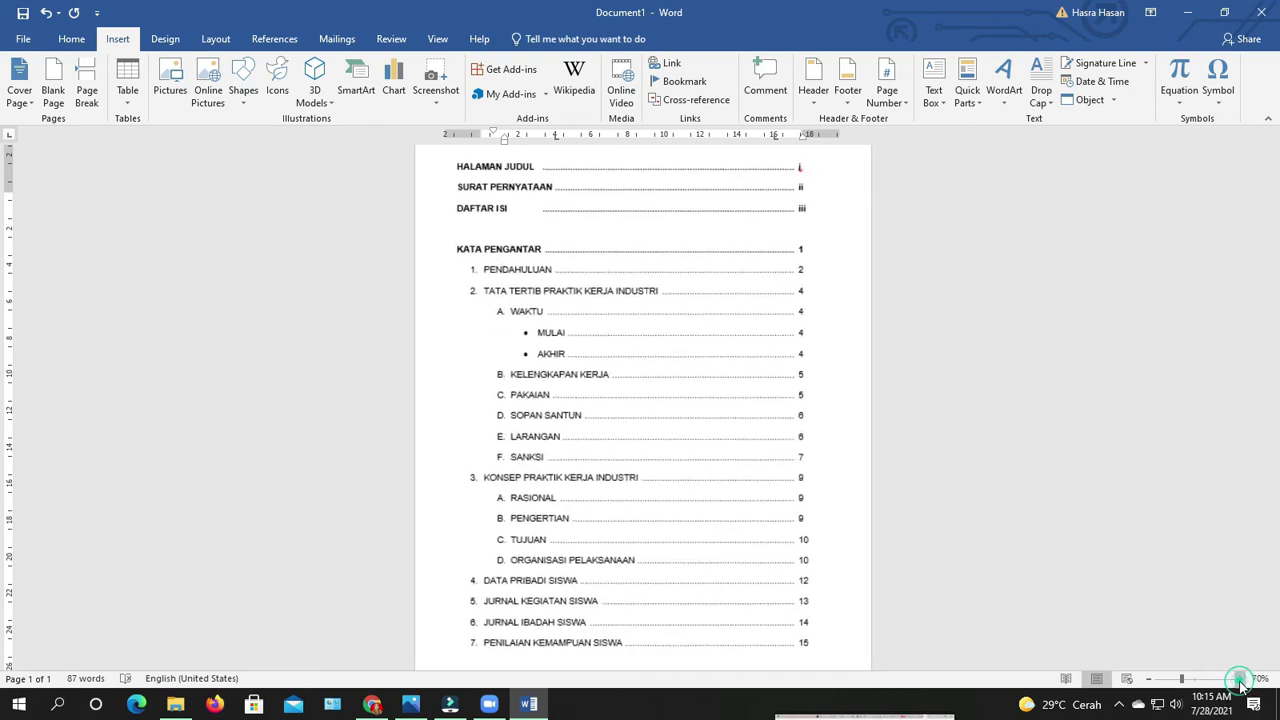
click(1240, 679)
click(1240, 679)
click(1240, 679)
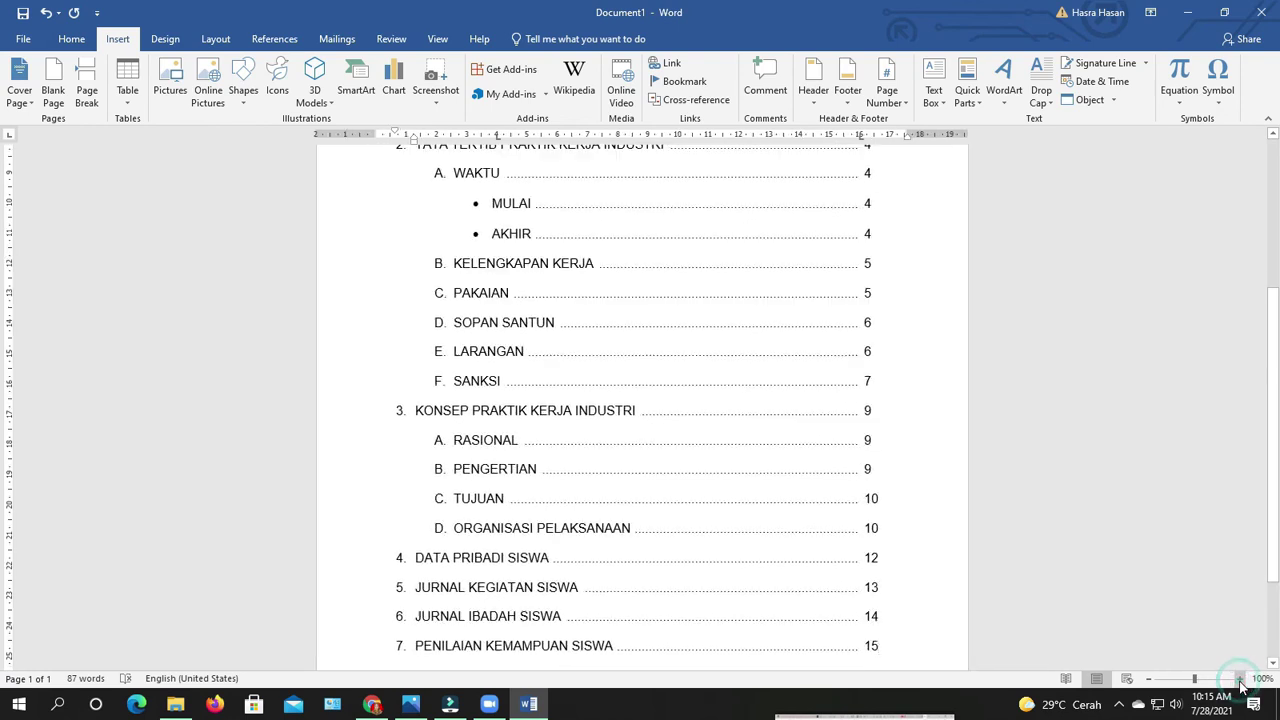
scroll(1274, 527, up, 2)
scroll(1274, 527, up, 5)
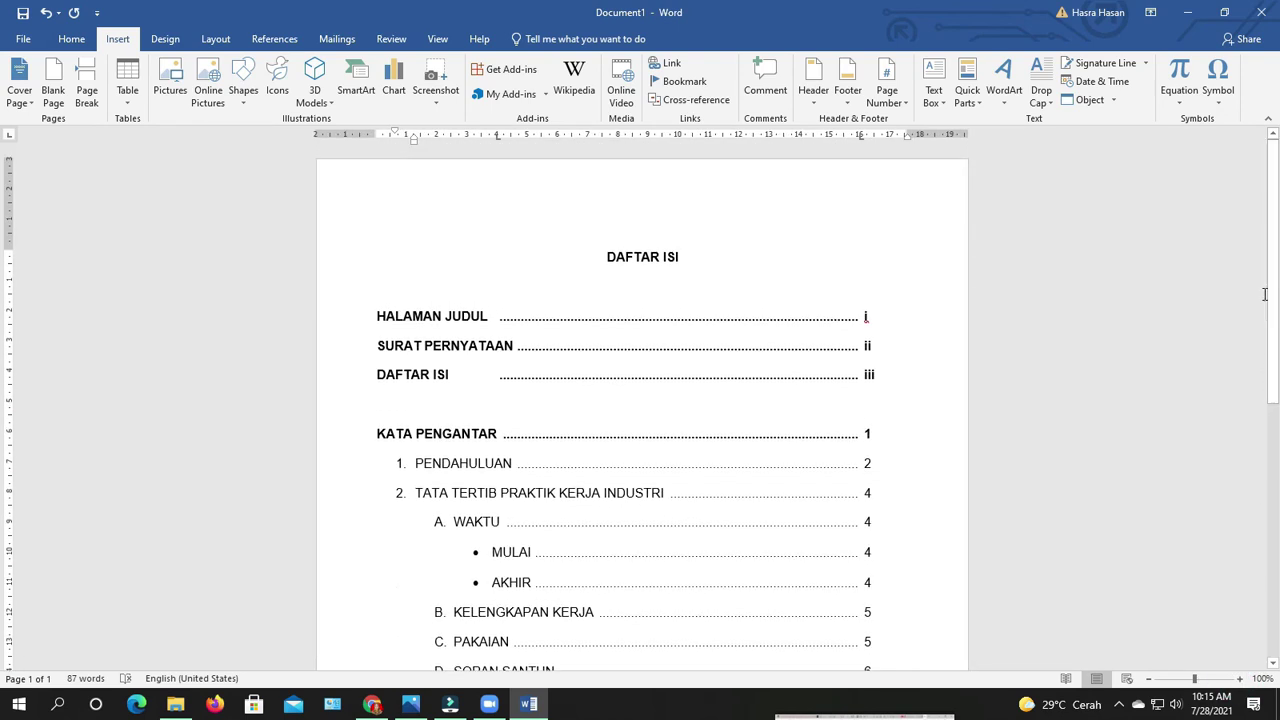
scroll(1276, 330, down, 3)
drag(1278, 327, 1278, 195)
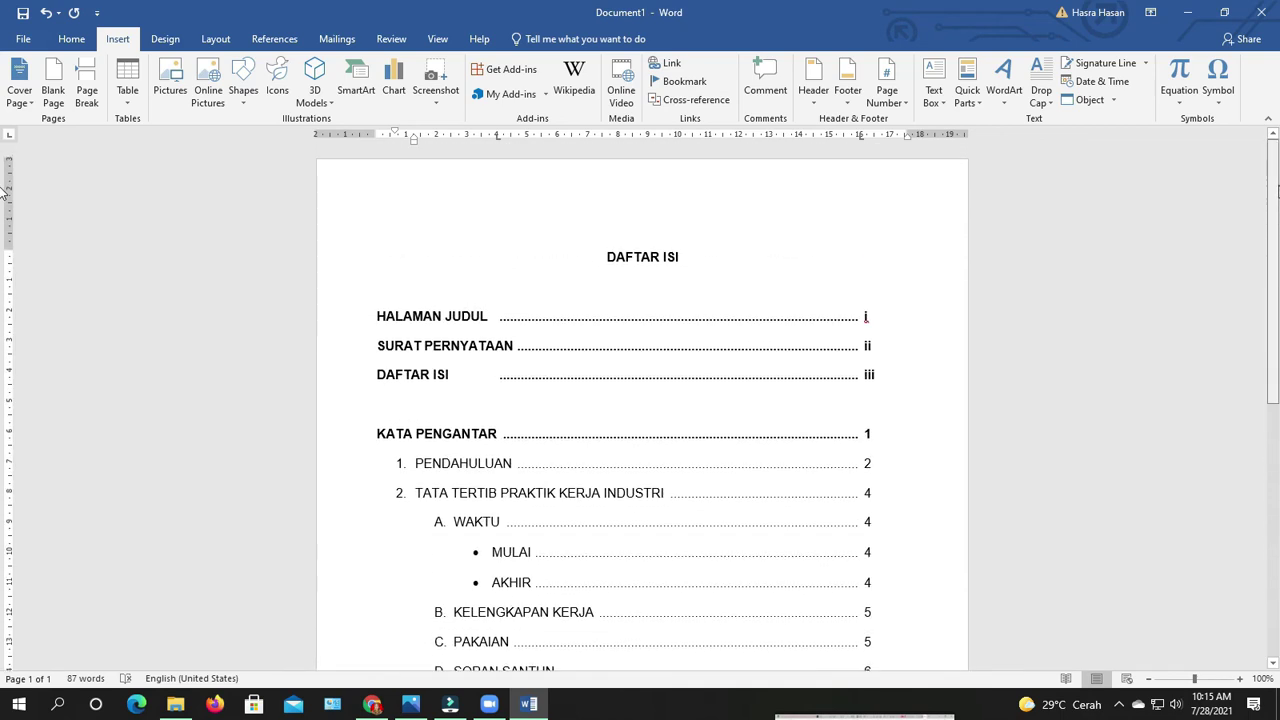
Step: Bring up the print preview of the DAFTAR ISI page and enlarge it to 60% to check the layout
click(23, 40)
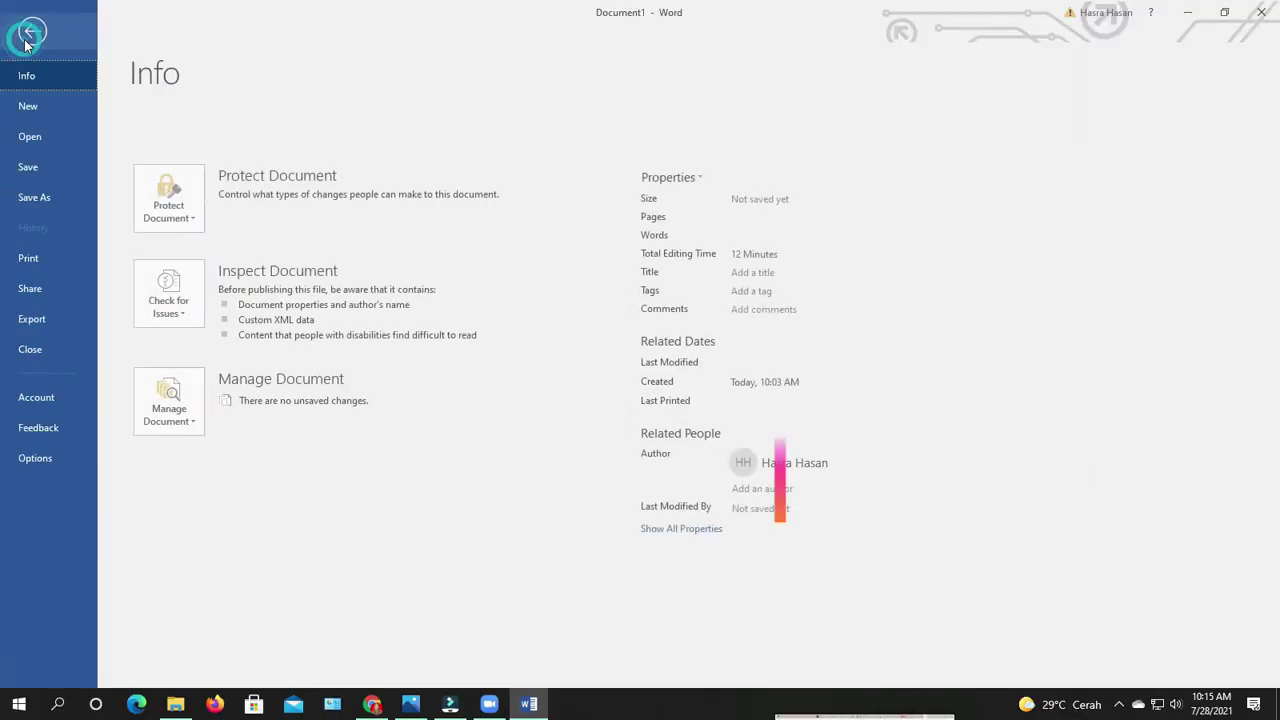
click(40, 264)
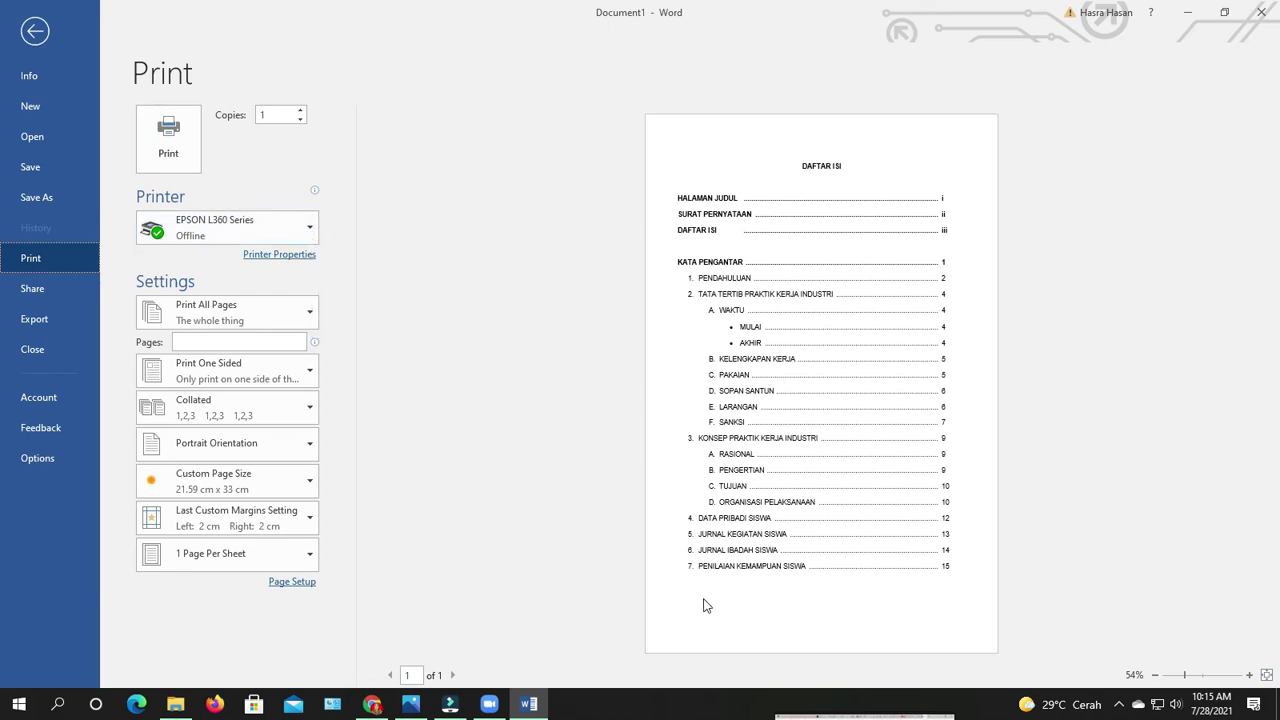
click(1249, 676)
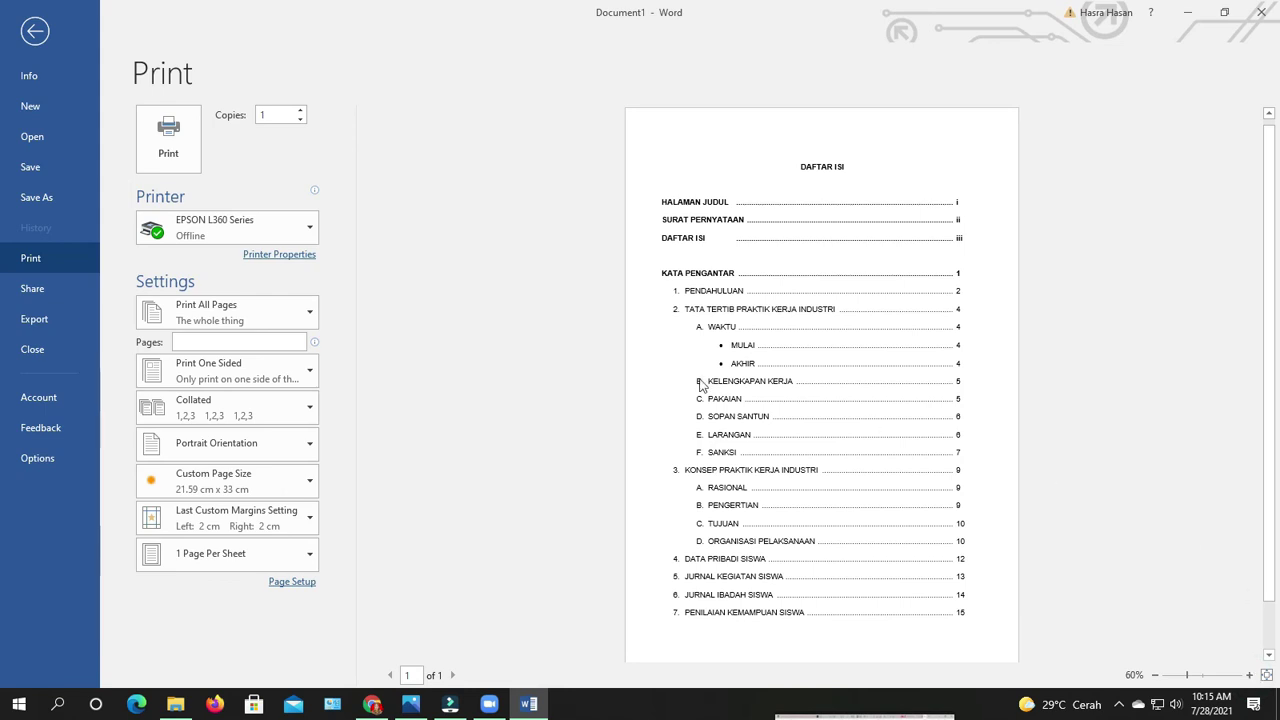
Step: Choose the EPSON L360 Series as the printer and restrict the print range to page 1
click(310, 230)
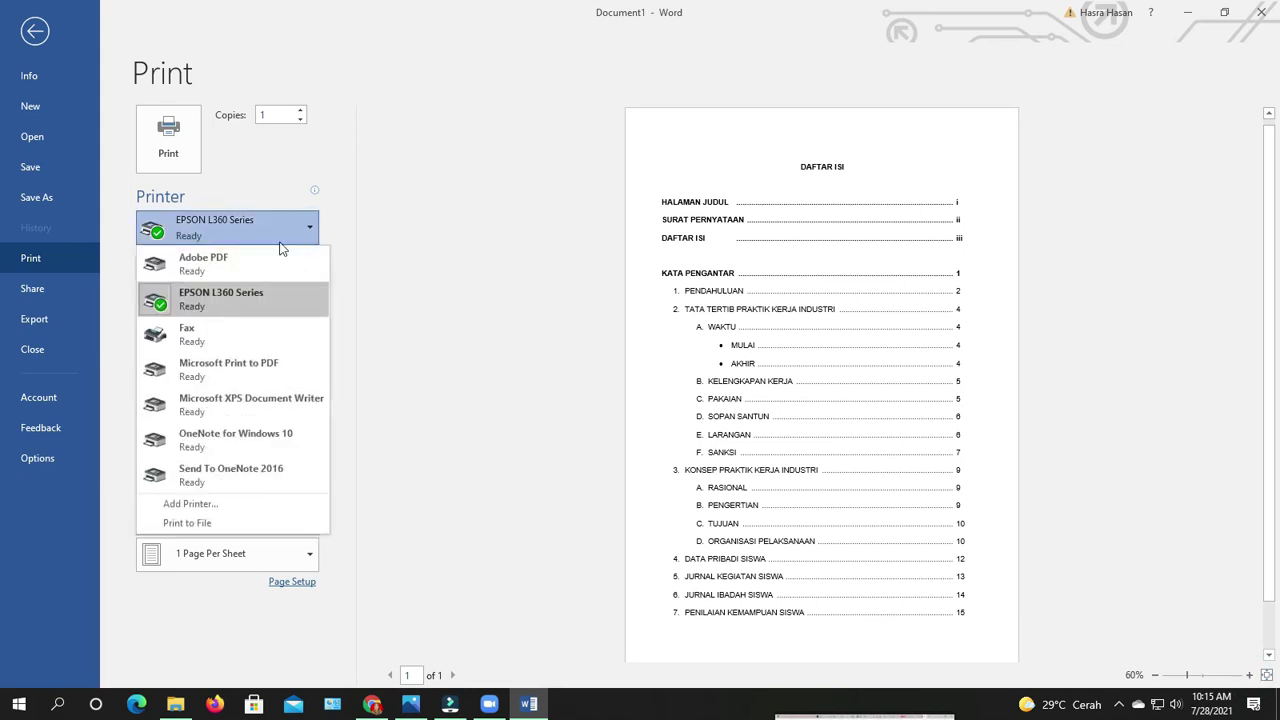
click(205, 302)
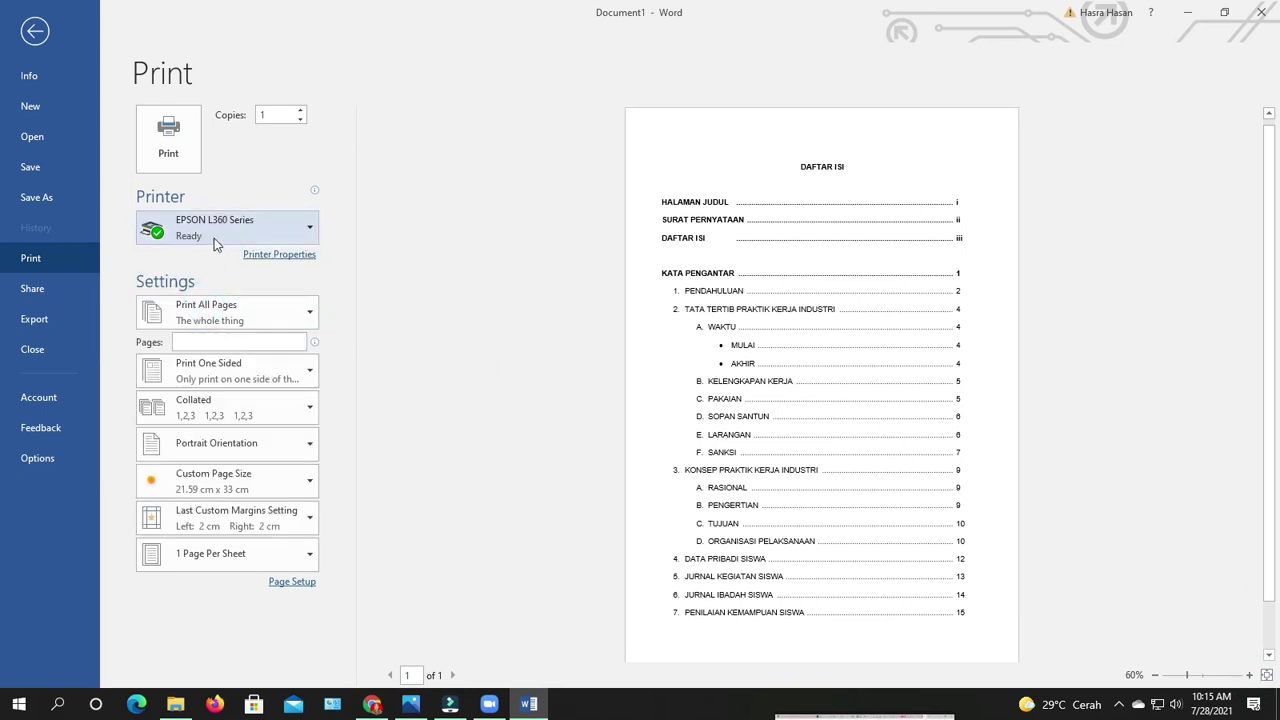
click(209, 342)
text(1)
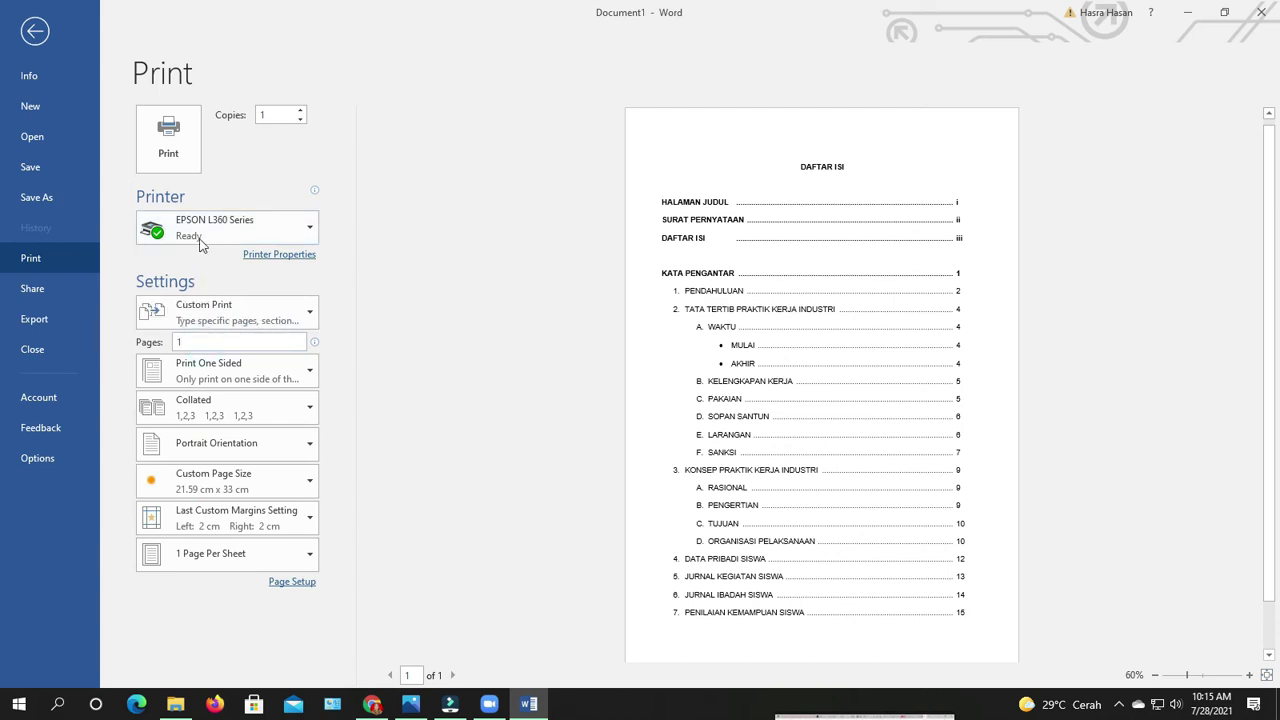